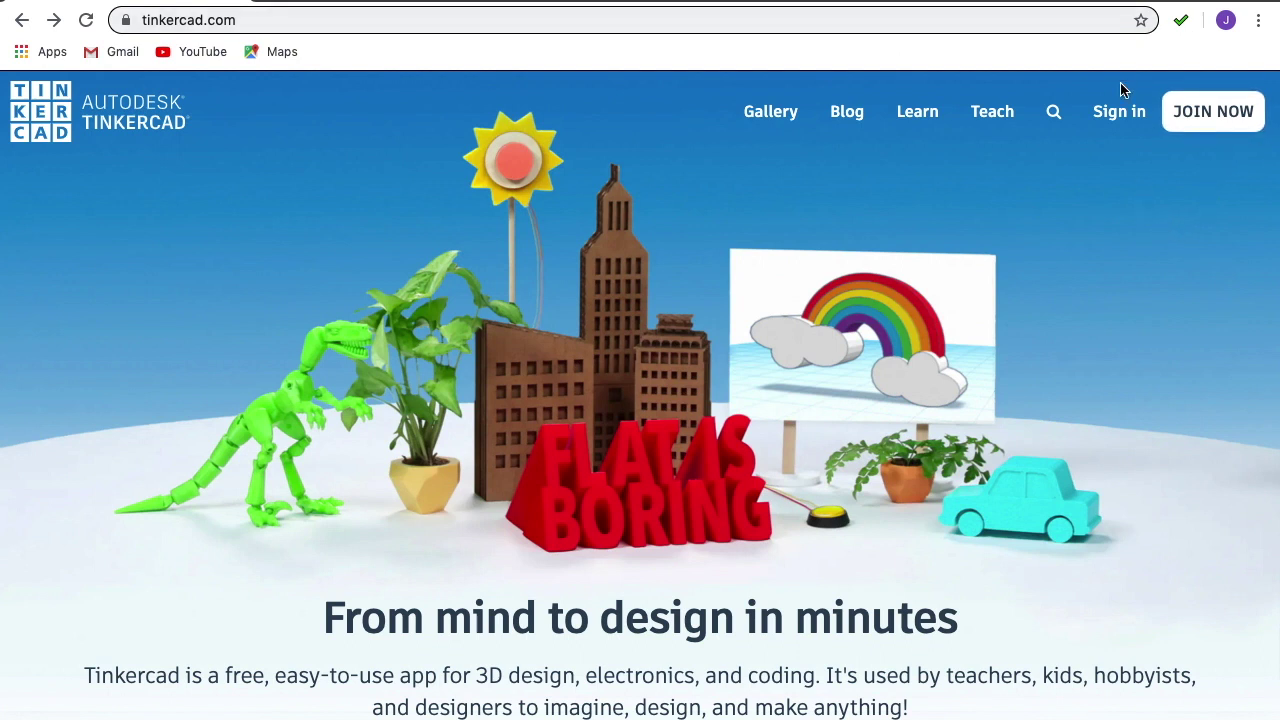
Join the class as a student by pasting the class code.
left_click(1197, 121)
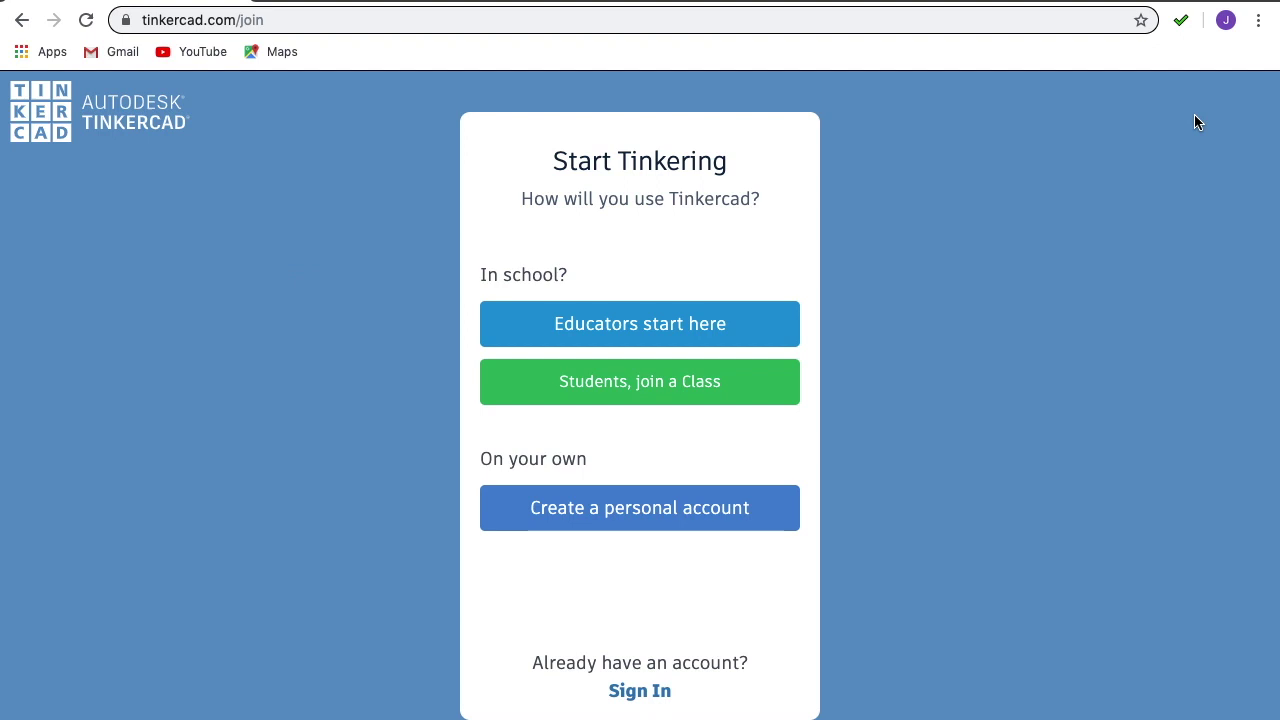
left_click(608, 383)
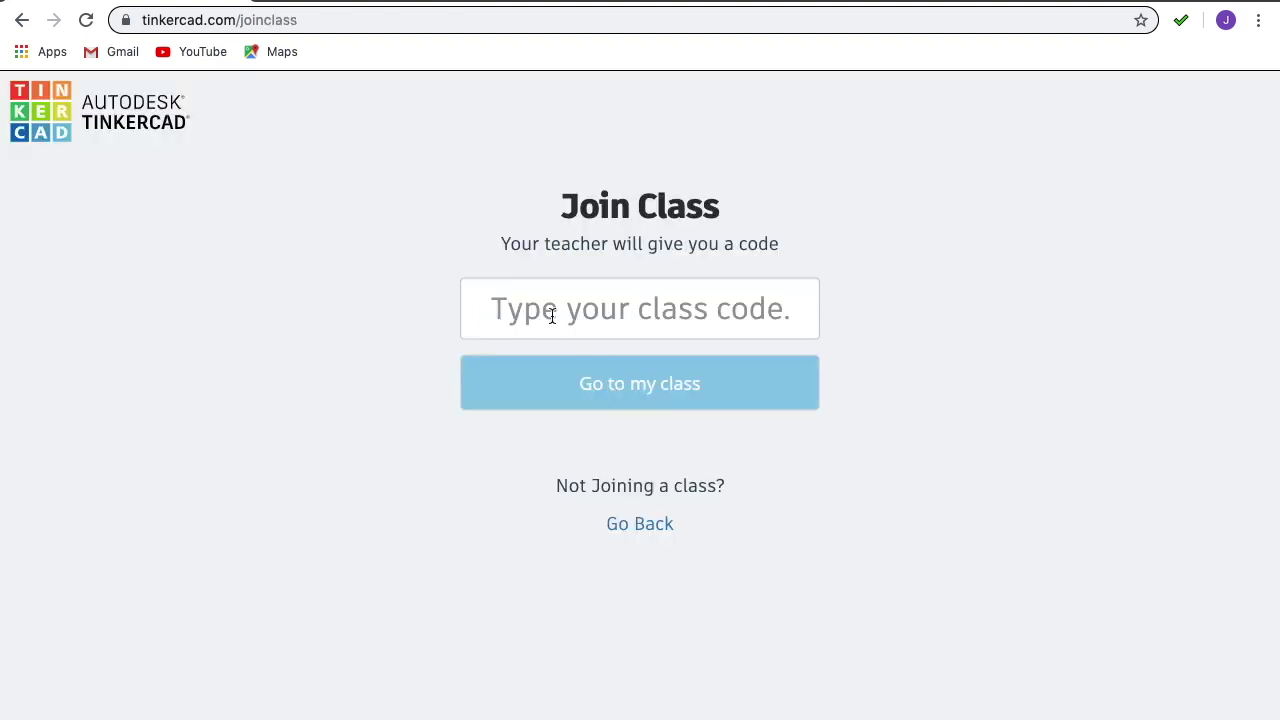
left_click(633, 307)
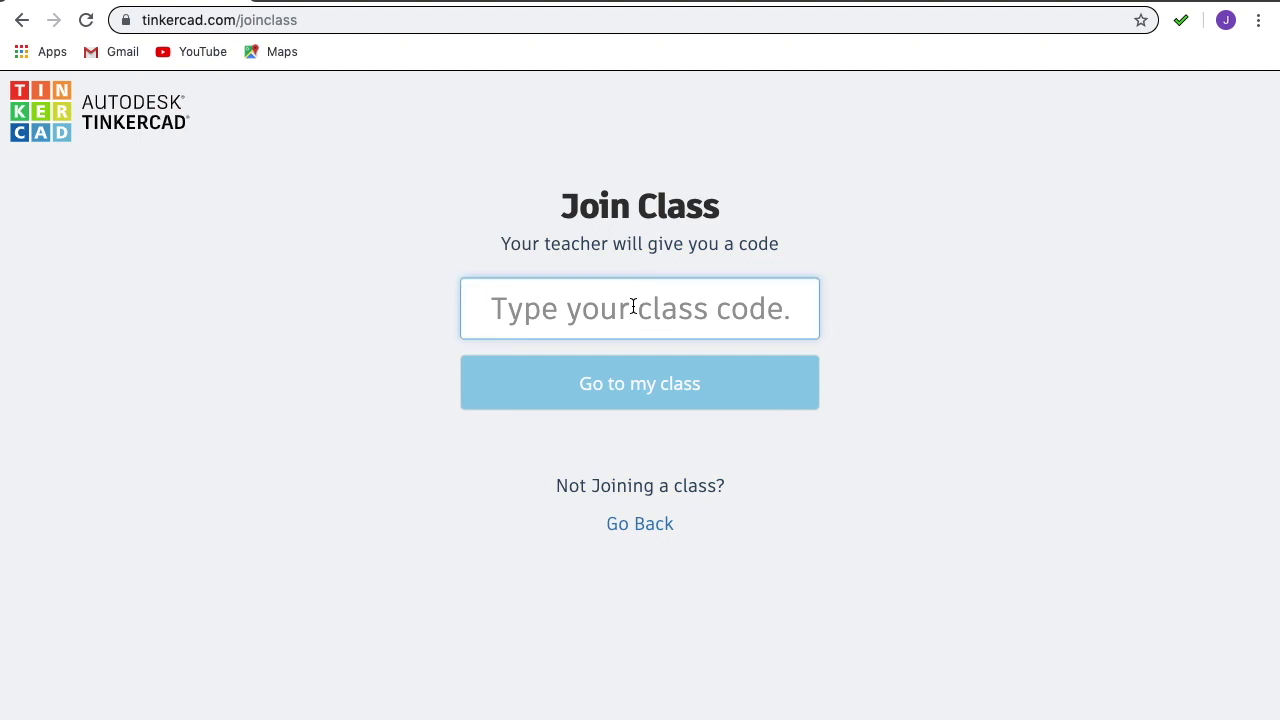
left_click(640, 382)
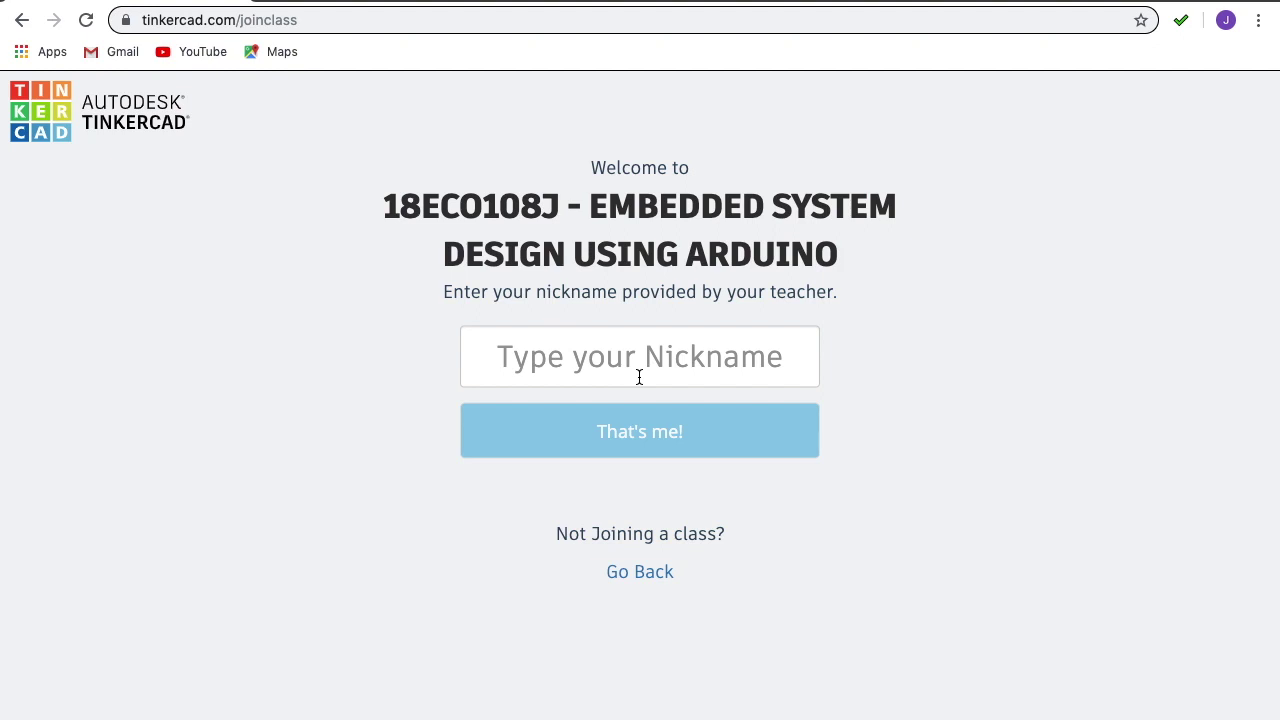
Enter the teacher-provided nickname and continue into the class.
left_click(605, 357)
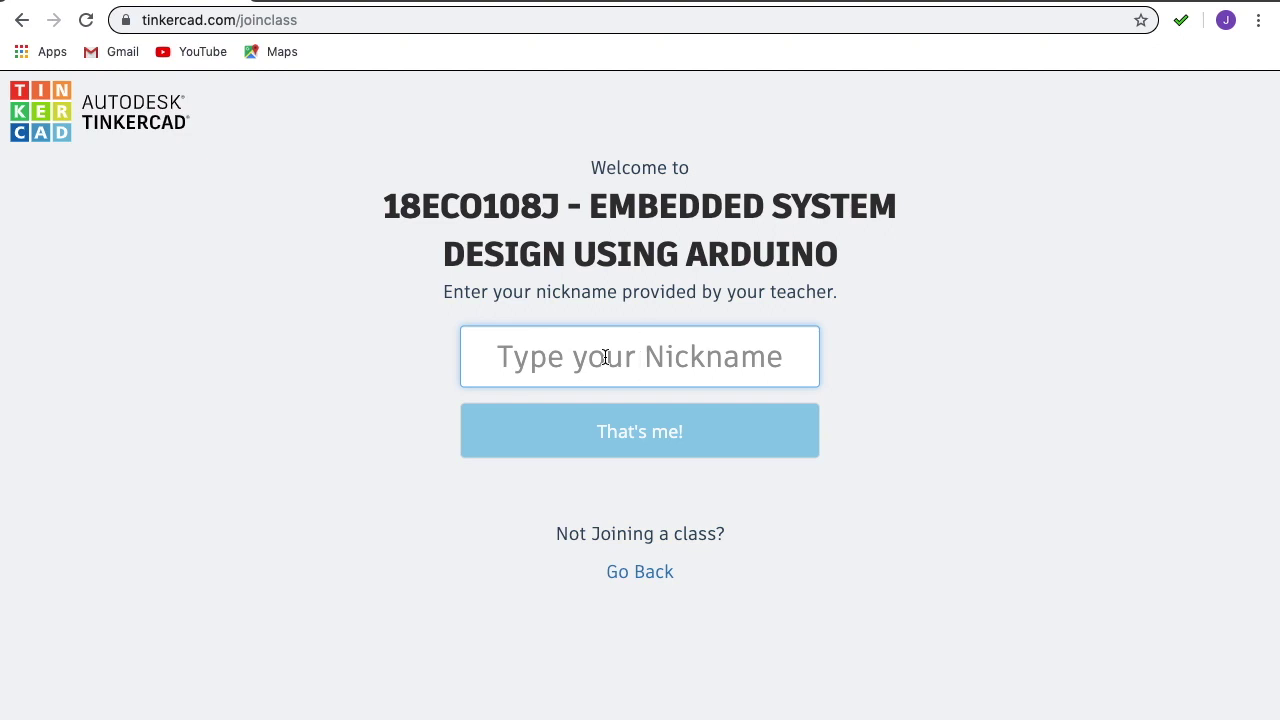
type("sr")
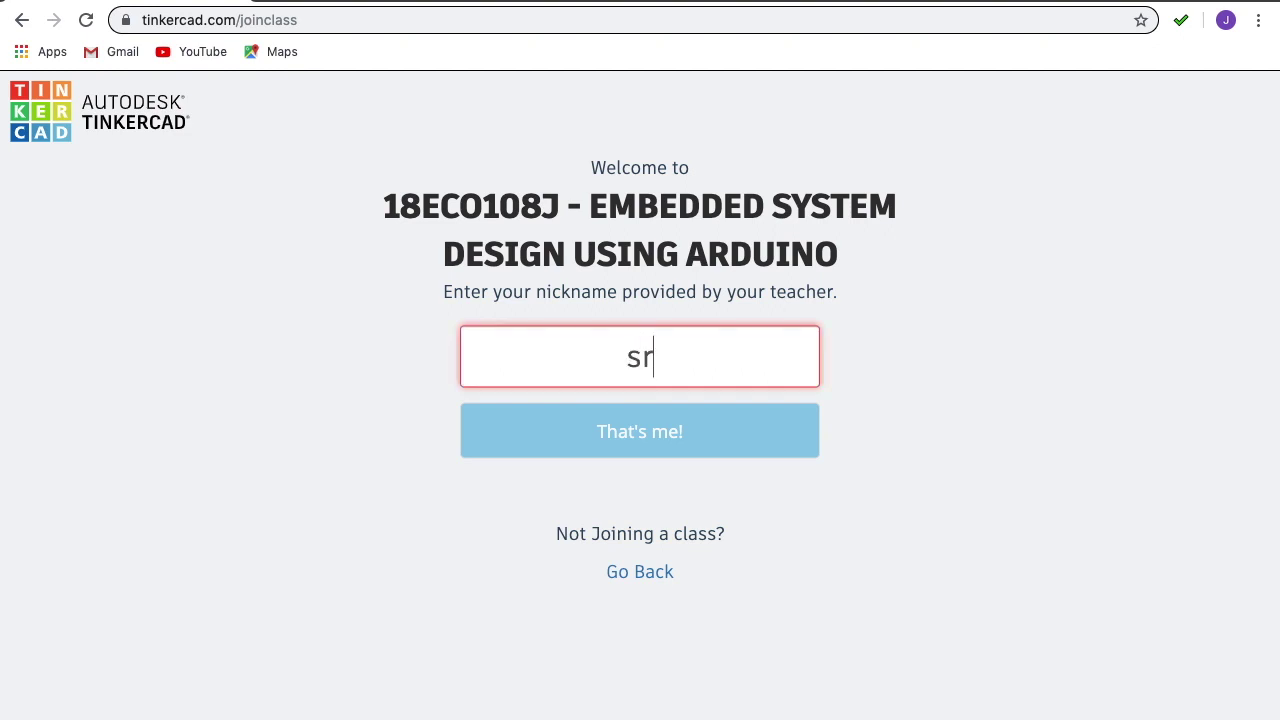
type("mecee")
key("BackSpace")
type("2015")
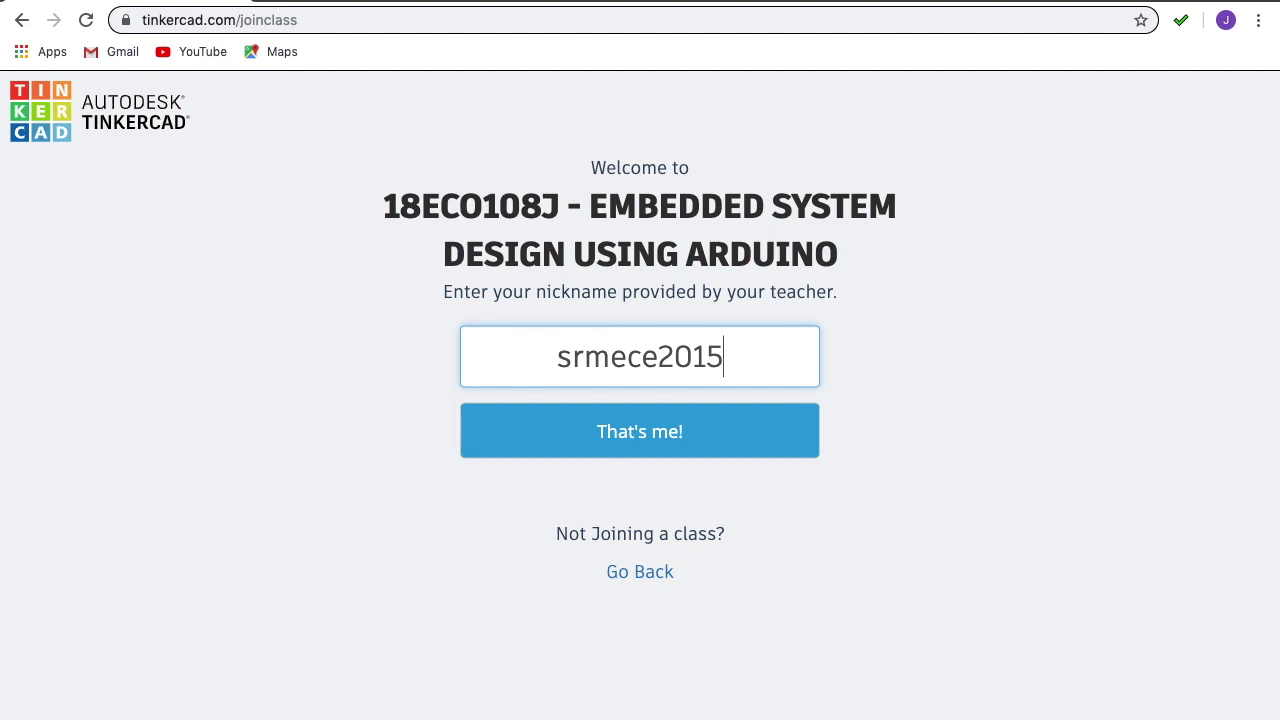
left_click(617, 446)
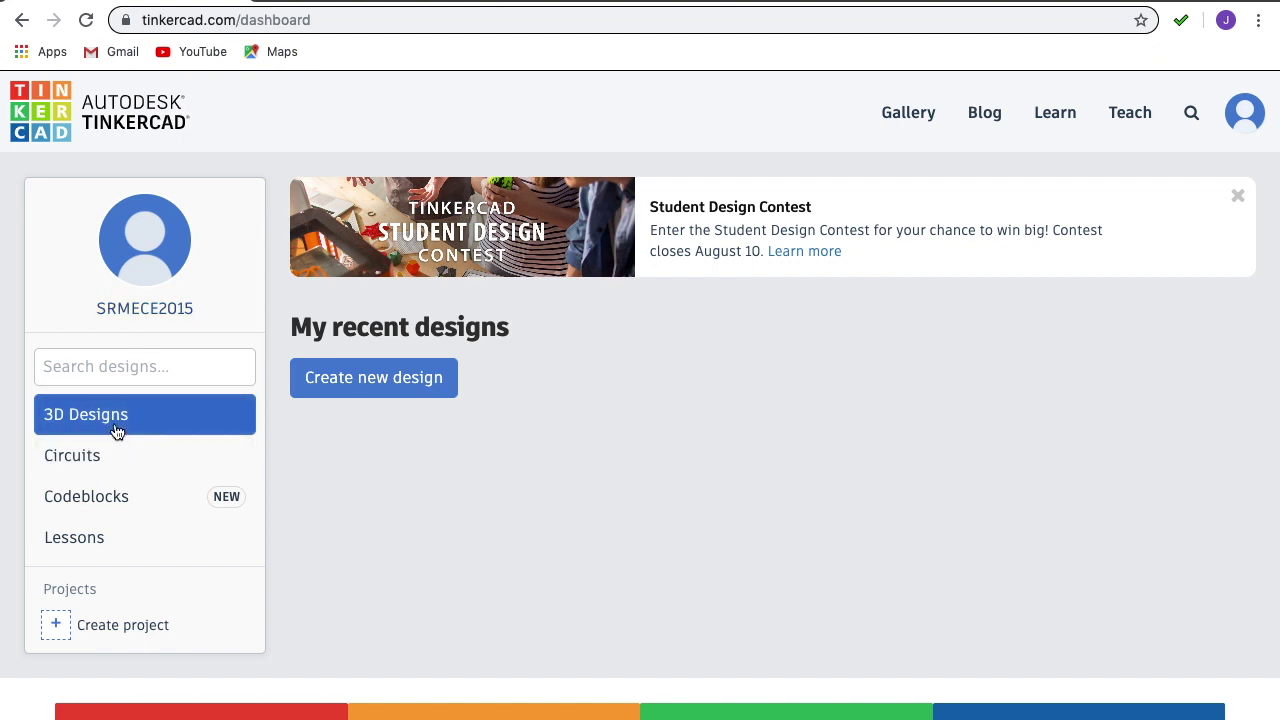
Switch the dashboard to Circuits and start a new circuit design.
left_click(84, 466)
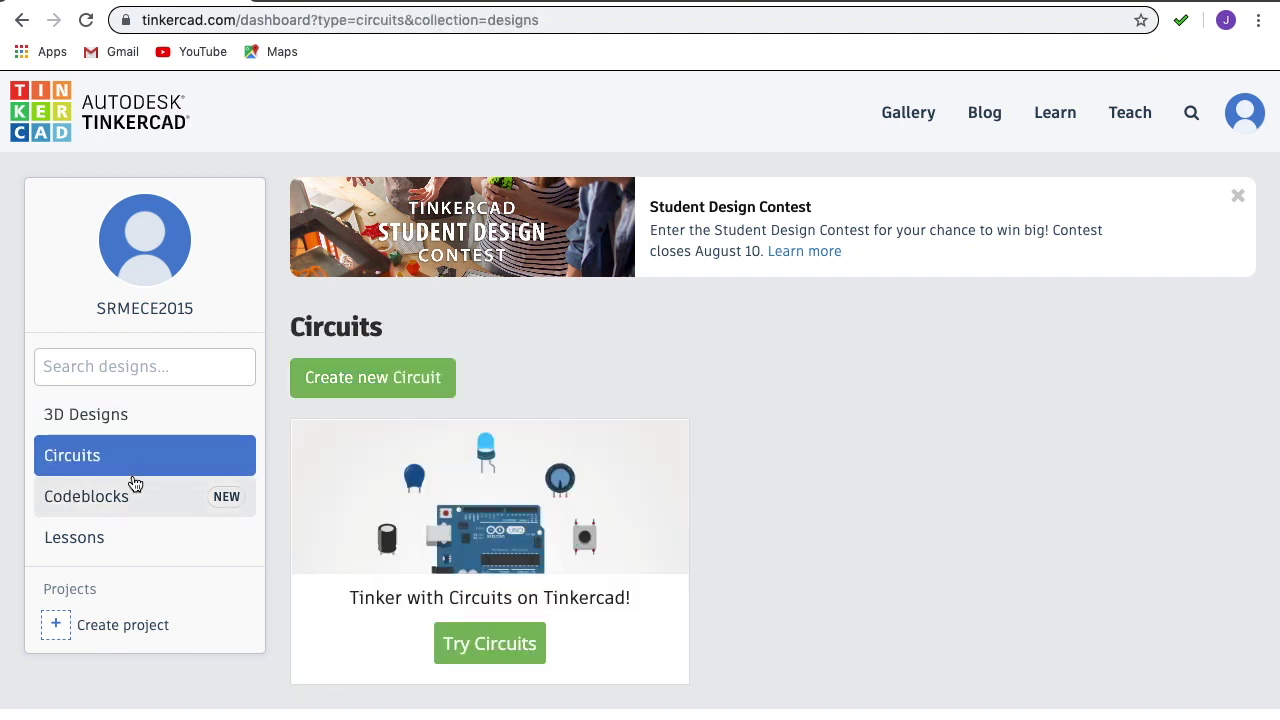
left_click(378, 386)
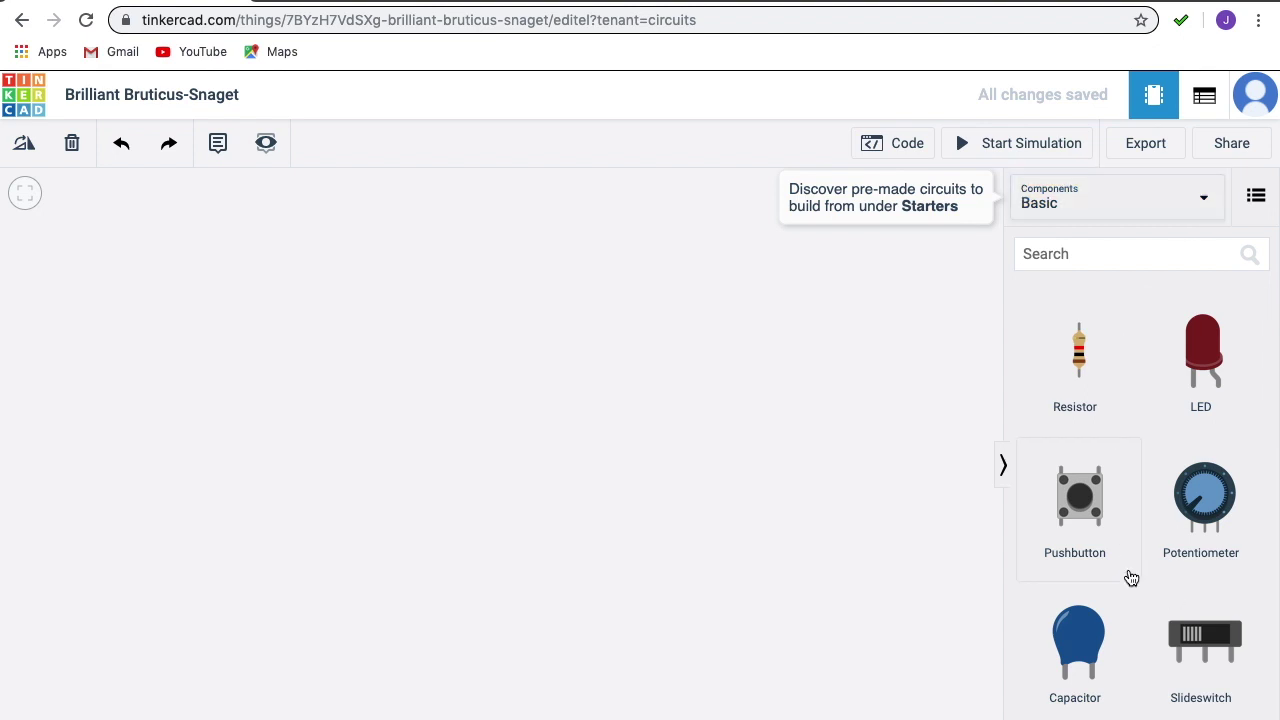
Change the Components panel from Basic to All components.
left_click(1110, 200)
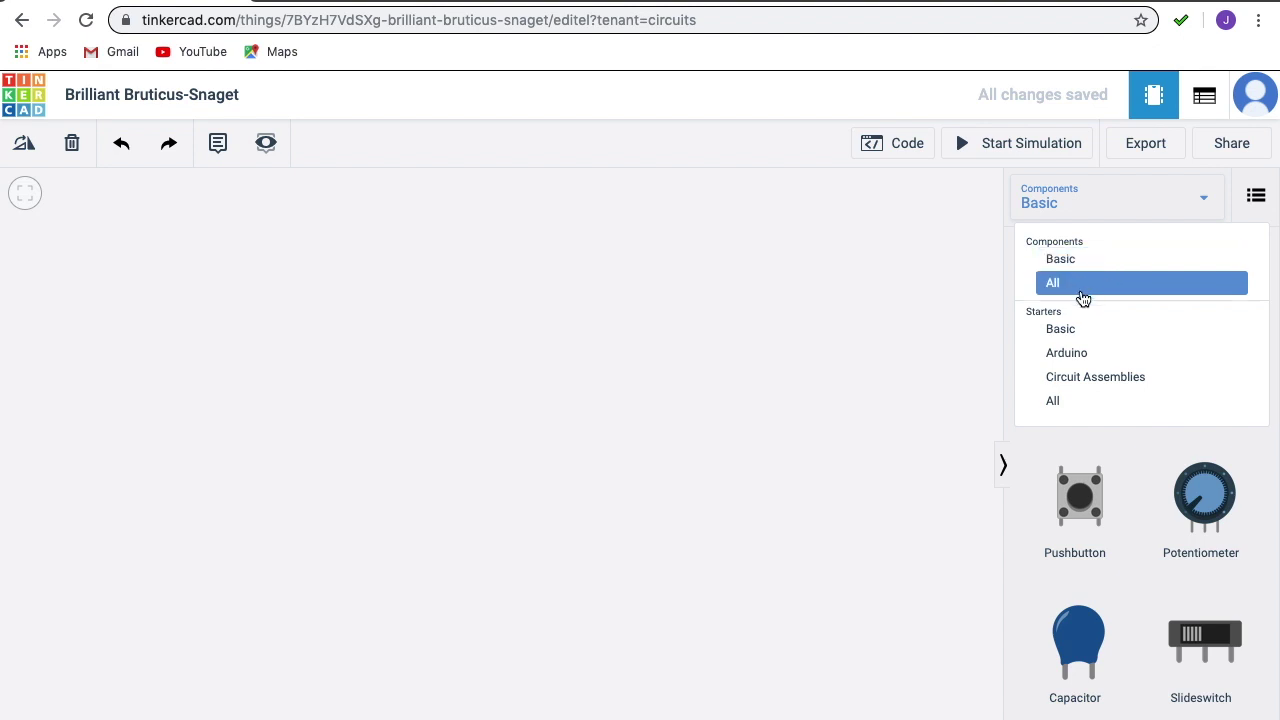
left_click(1083, 295)
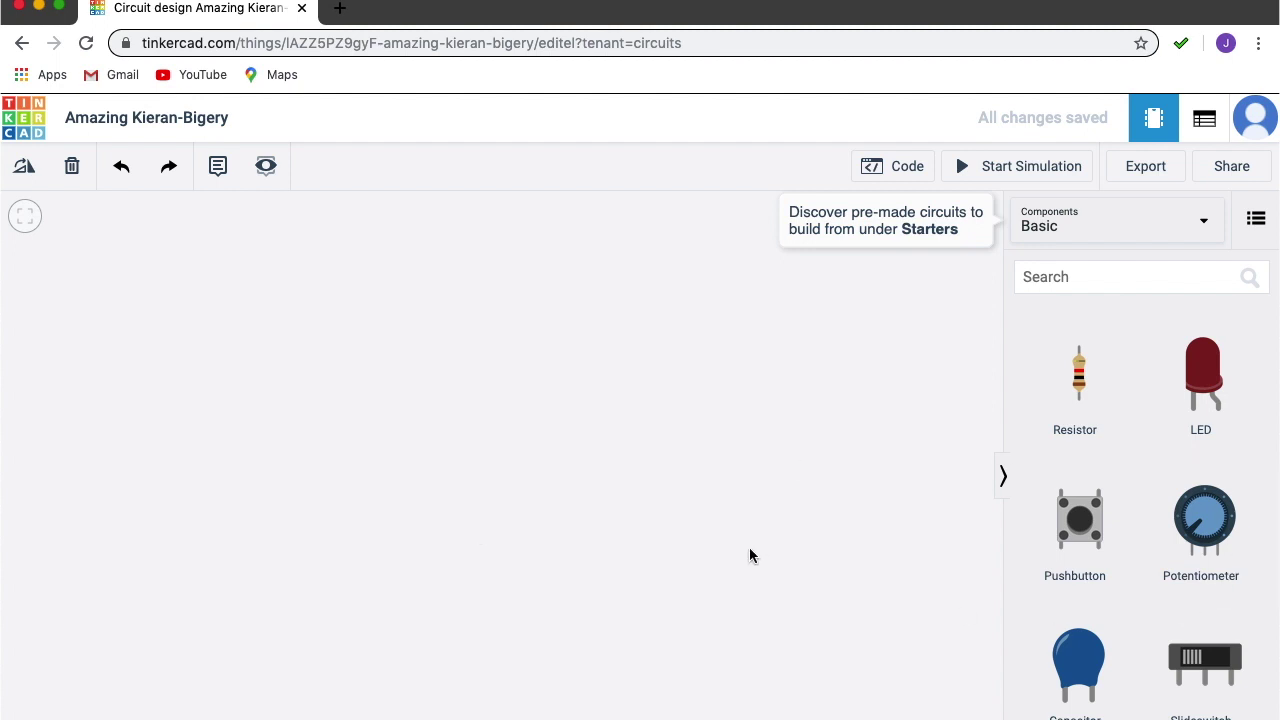
left_click(1207, 232)
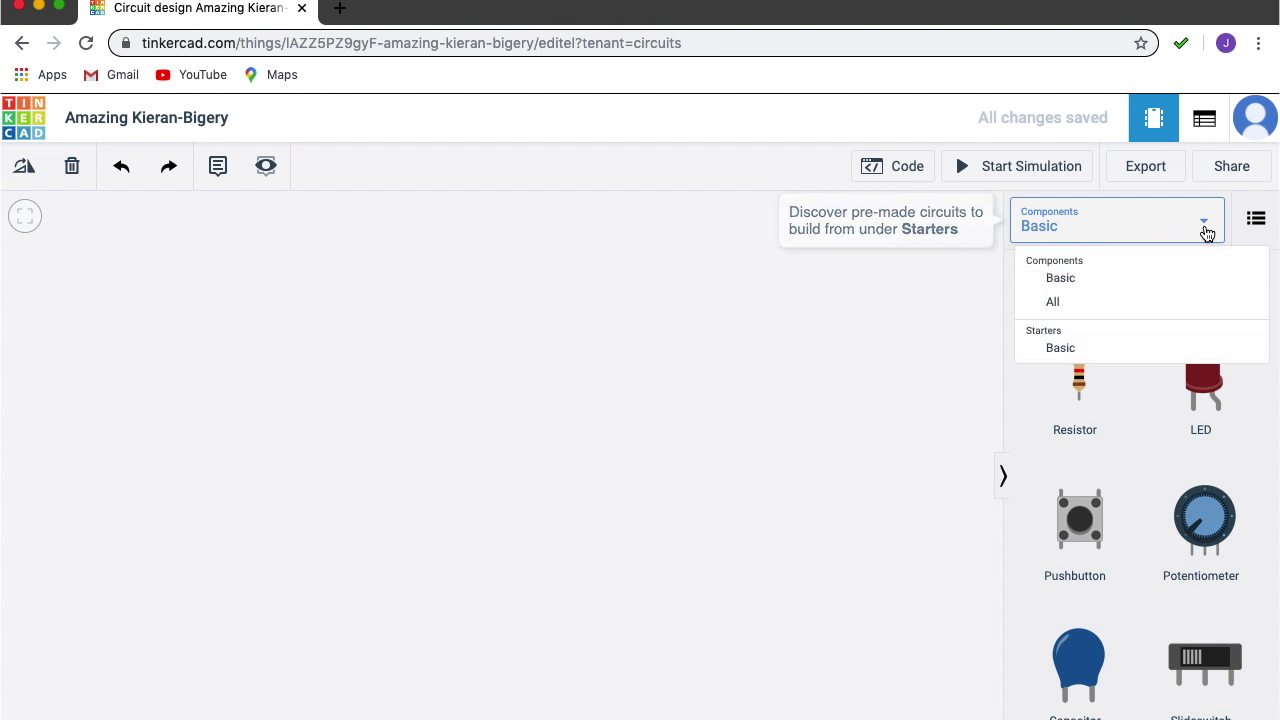
left_click(1065, 308)
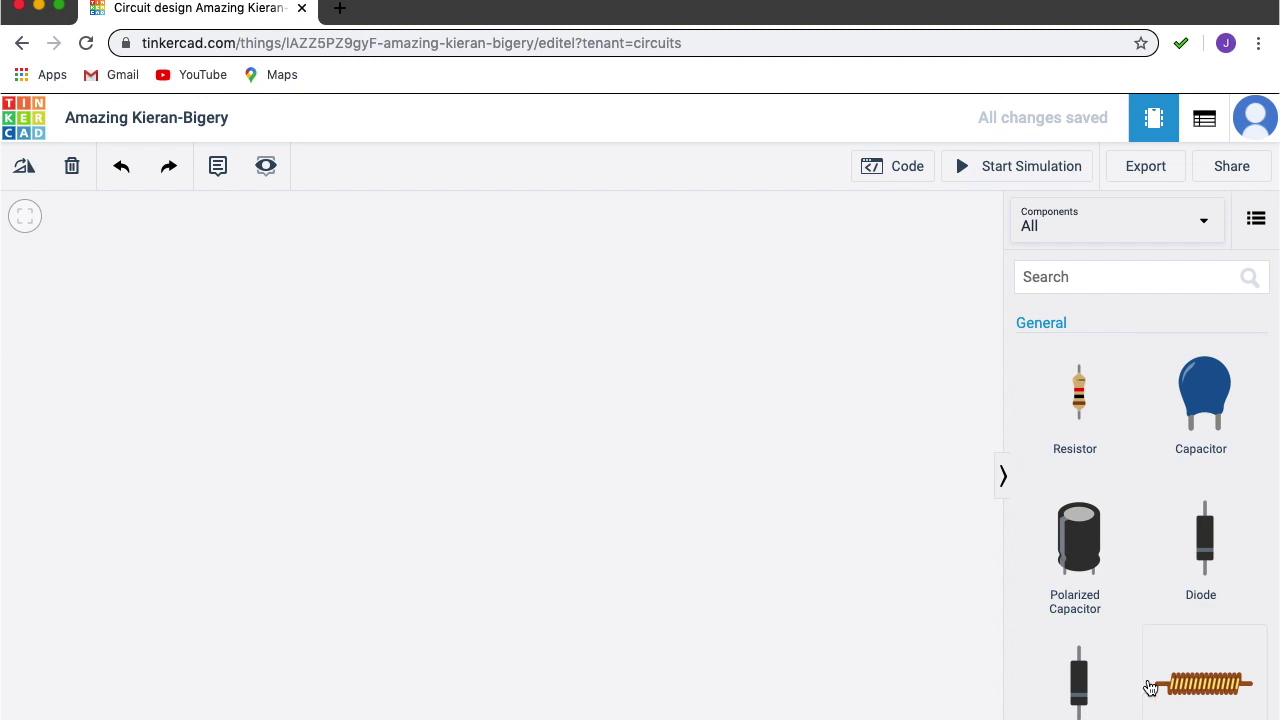
Scroll through the All components list down to the Breadboards section.
scroll(1152, 706, "down", 3)
scroll(1152, 708, "down", 3)
scroll(1151, 703, "up", 6)
scroll(1079, 677, "down", 8)
scroll(1079, 679, "down", 12)
scroll(1079, 679, "down", 12)
scroll(1079, 679, "down", 10)
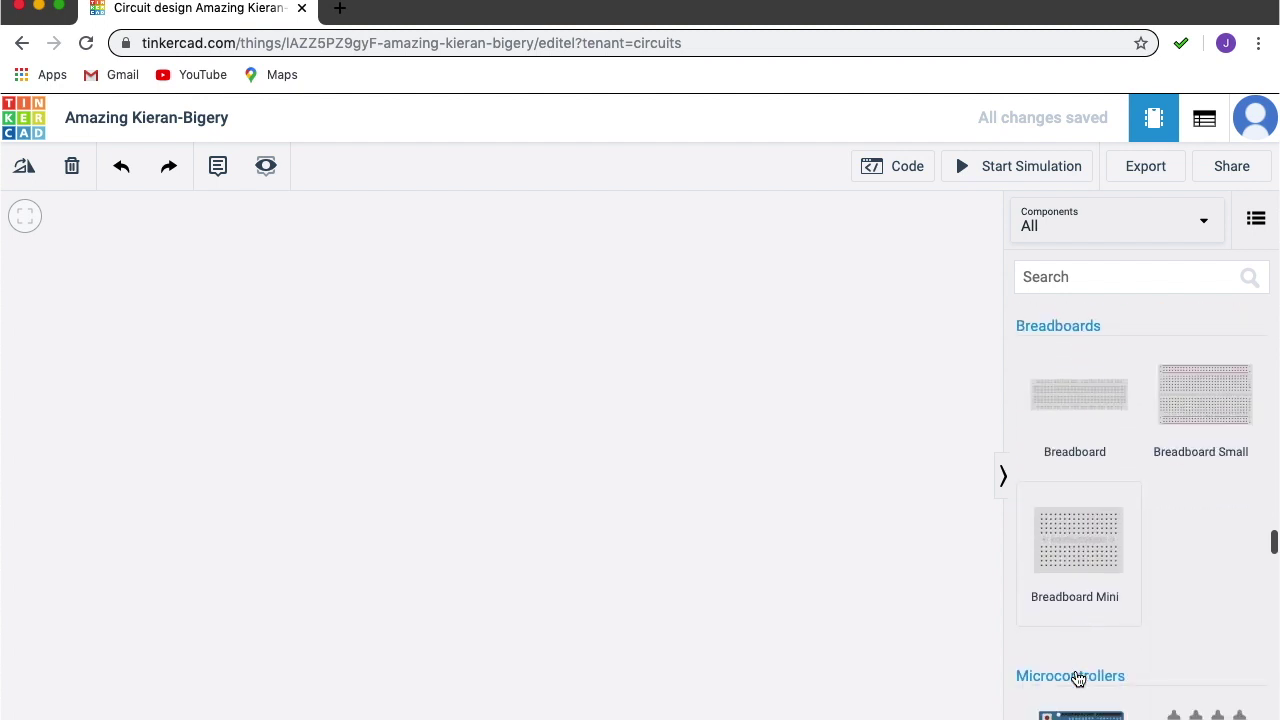
scroll(1079, 679, "down", 8)
scroll(1078, 679, "up", 5)
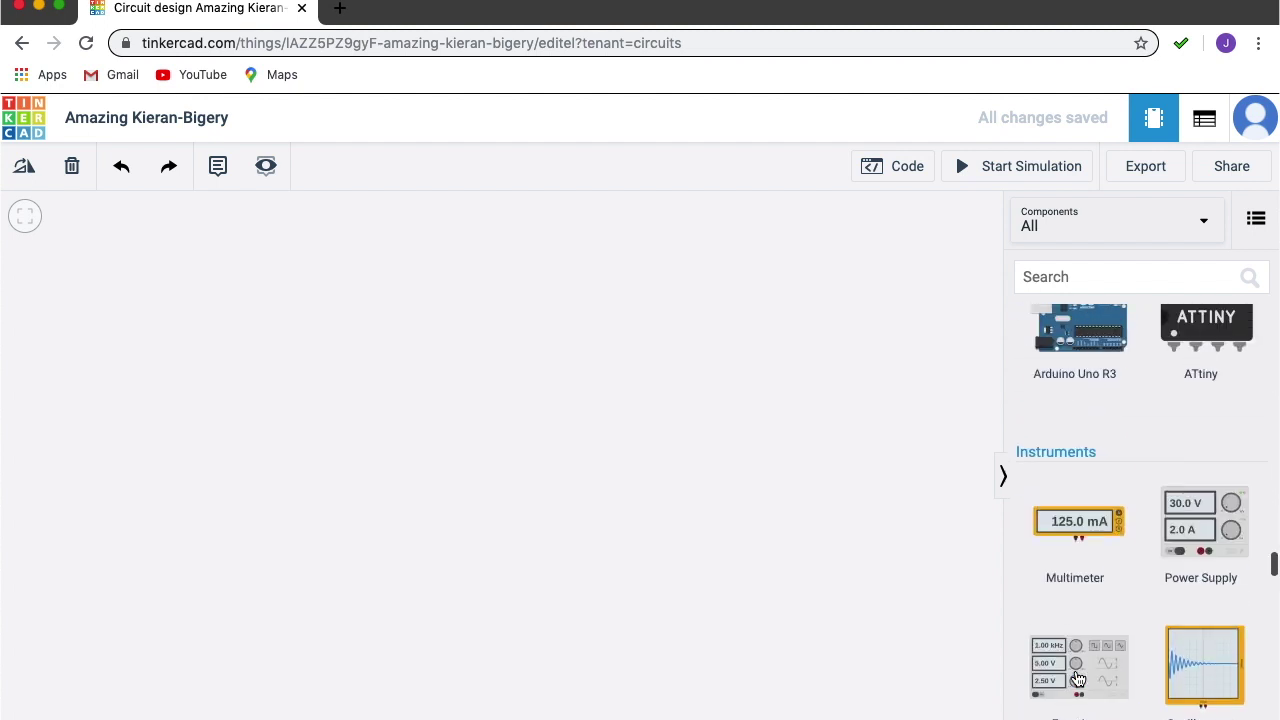
scroll(1078, 679, "down", 6)
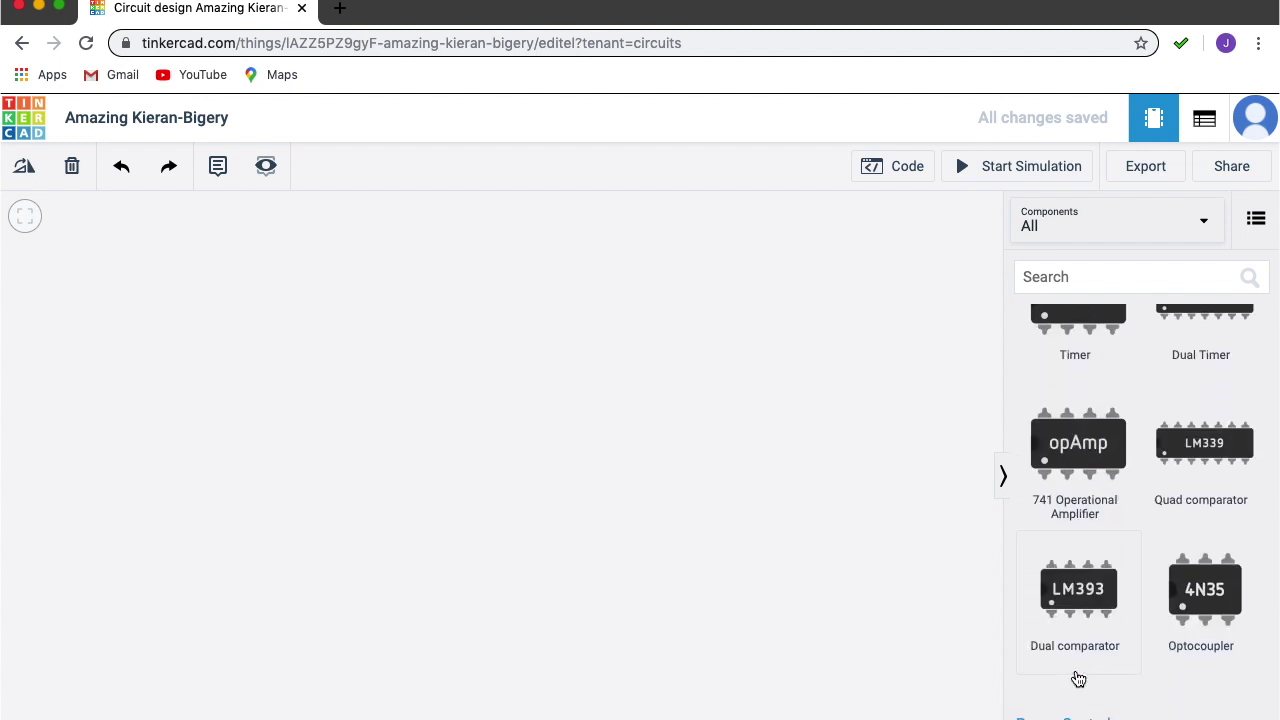
scroll(1078, 679, "up", 2)
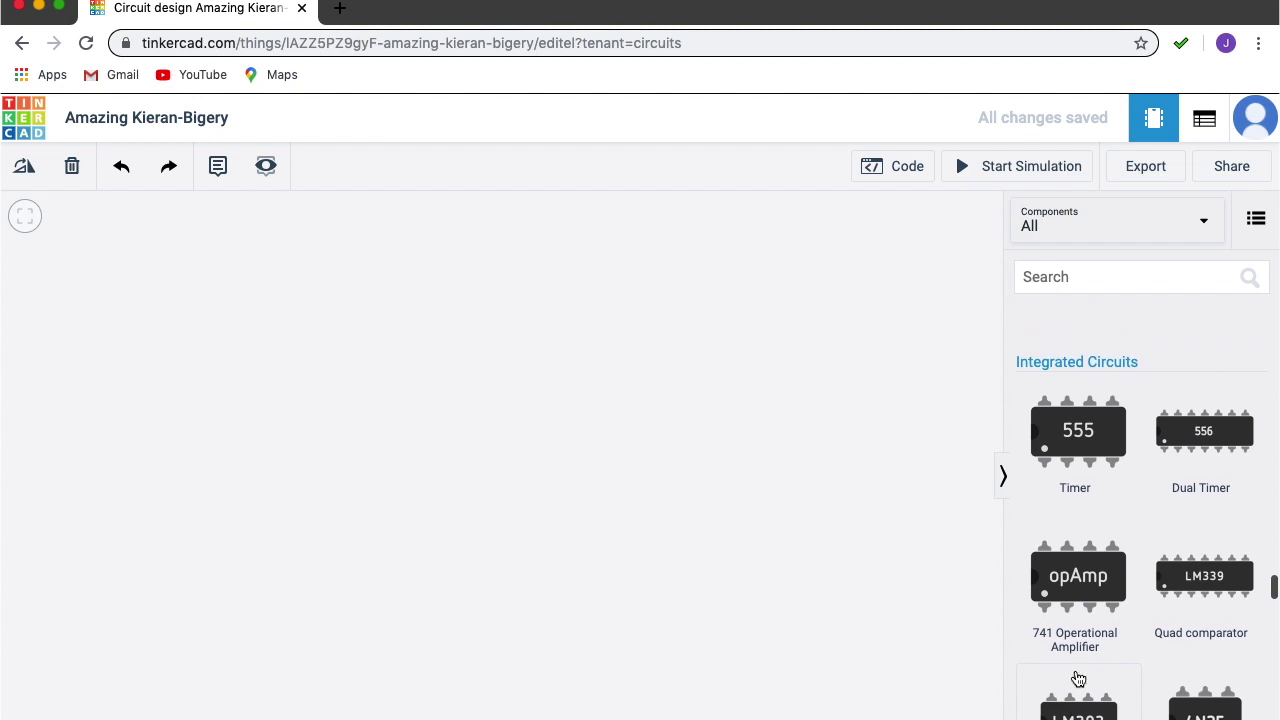
scroll(1078, 679, "down", 5)
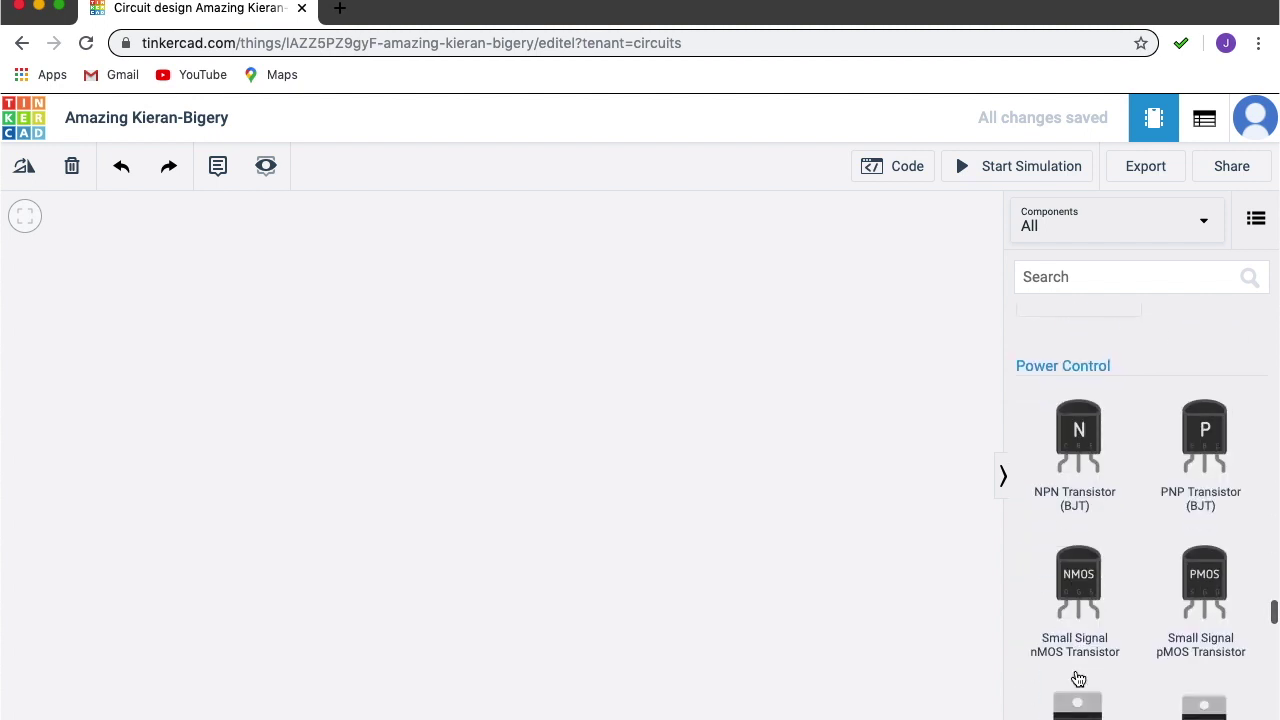
scroll(1078, 679, "down", 6)
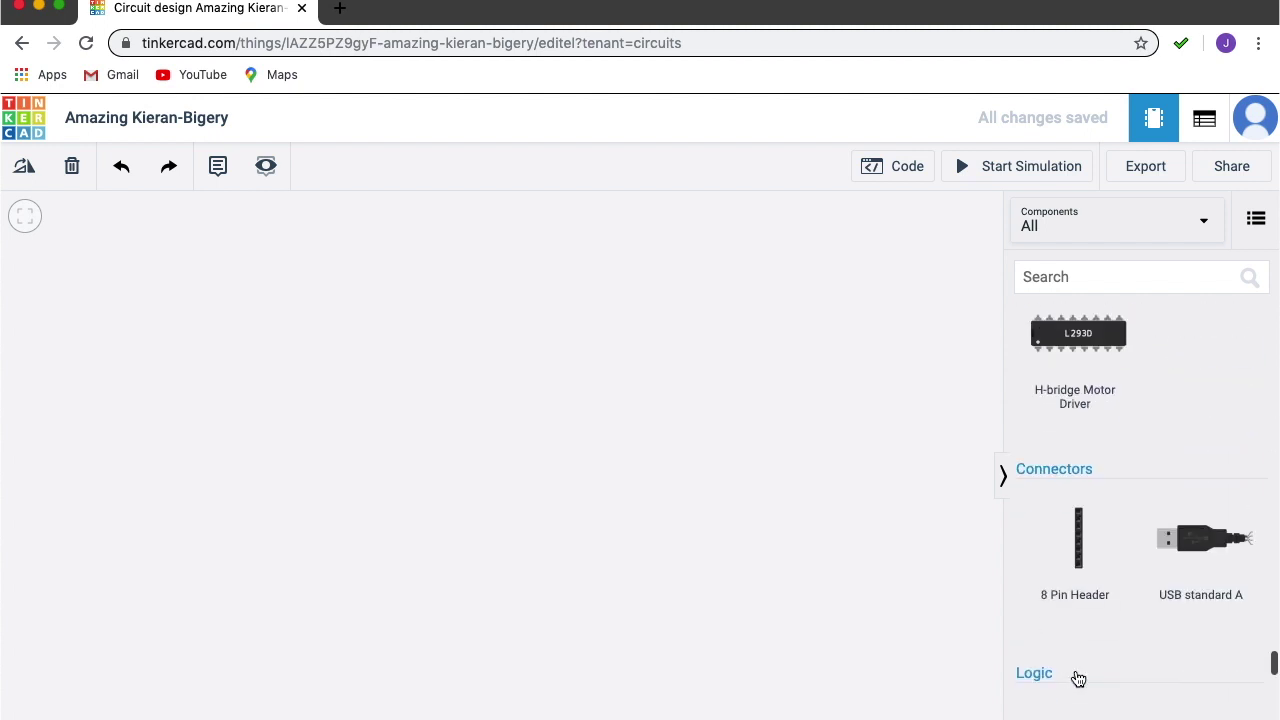
scroll(1078, 679, "down", 1)
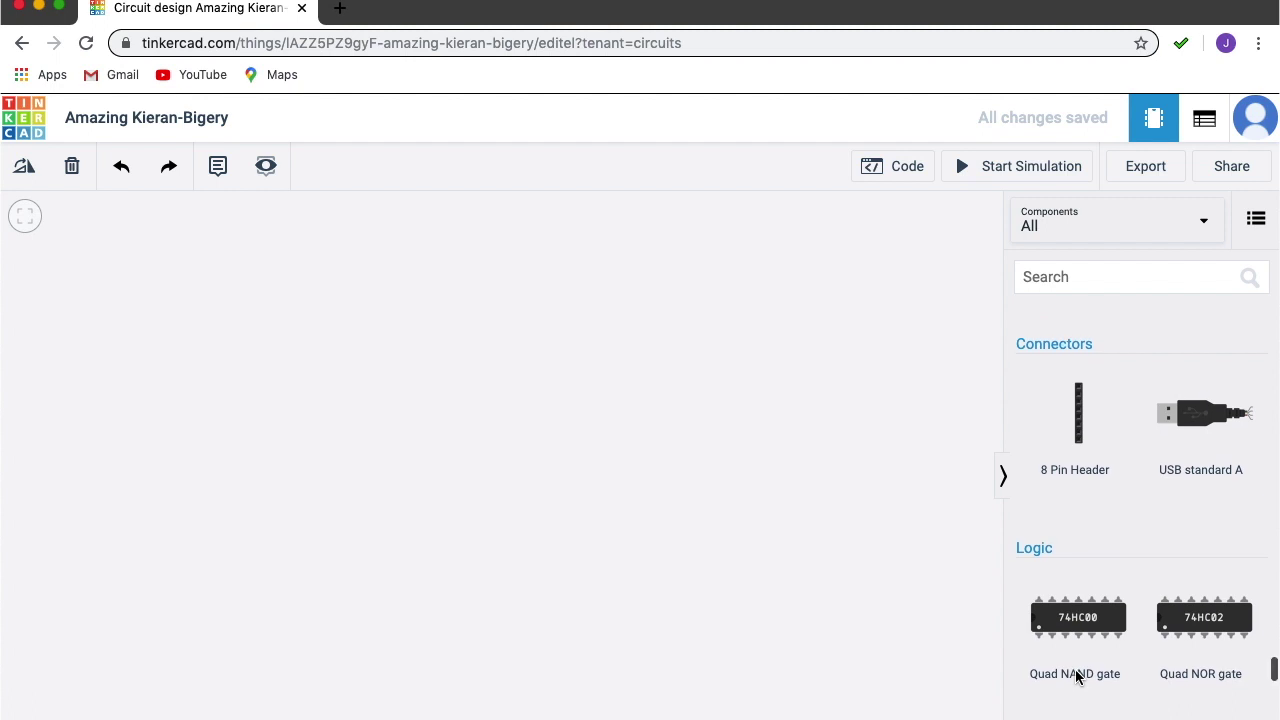
scroll(1076, 677, "up", 2)
scroll(1077, 678, "up", 10)
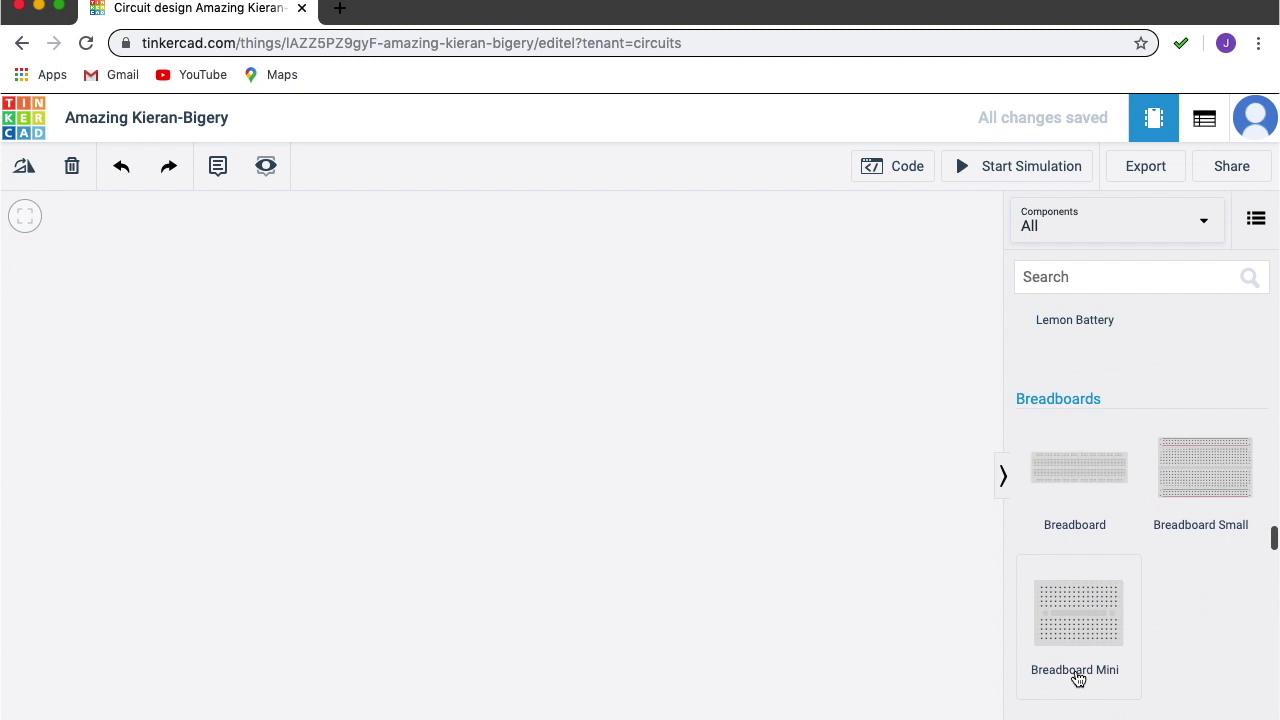
Place two Breadboard Small parts on the canvas, the second above the first.
left_click(1203, 487)
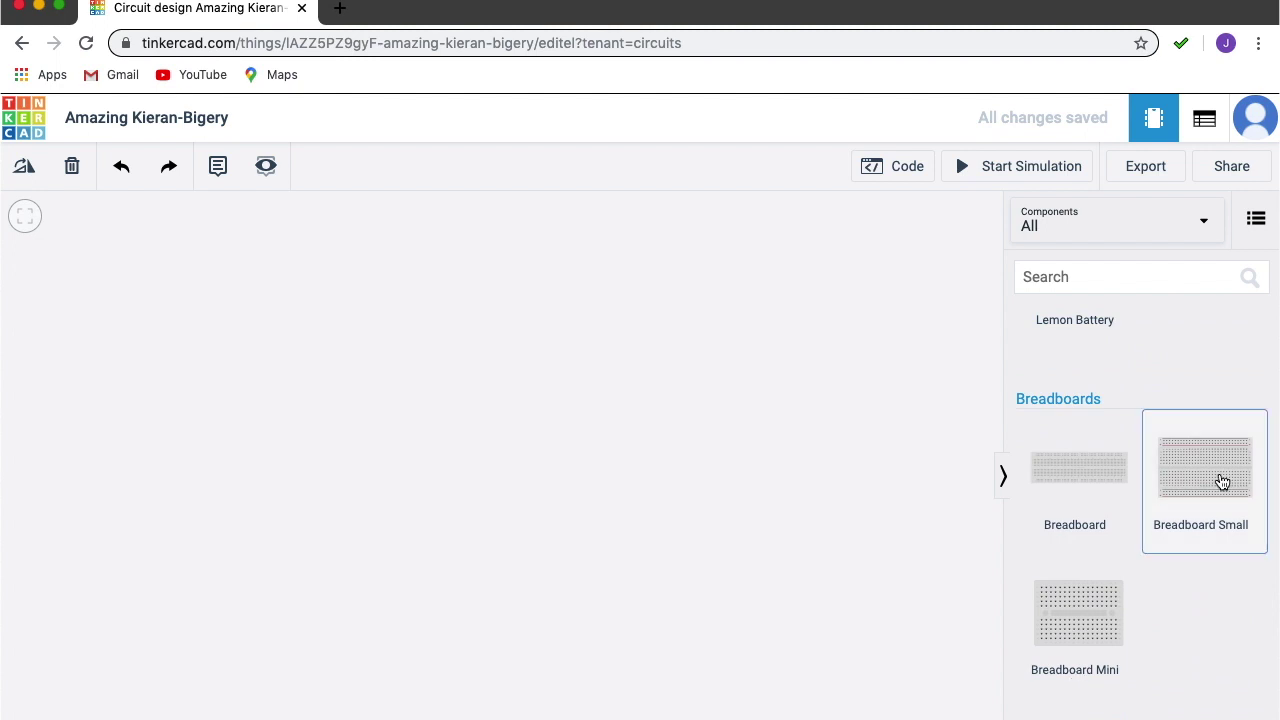
left_click(510, 676)
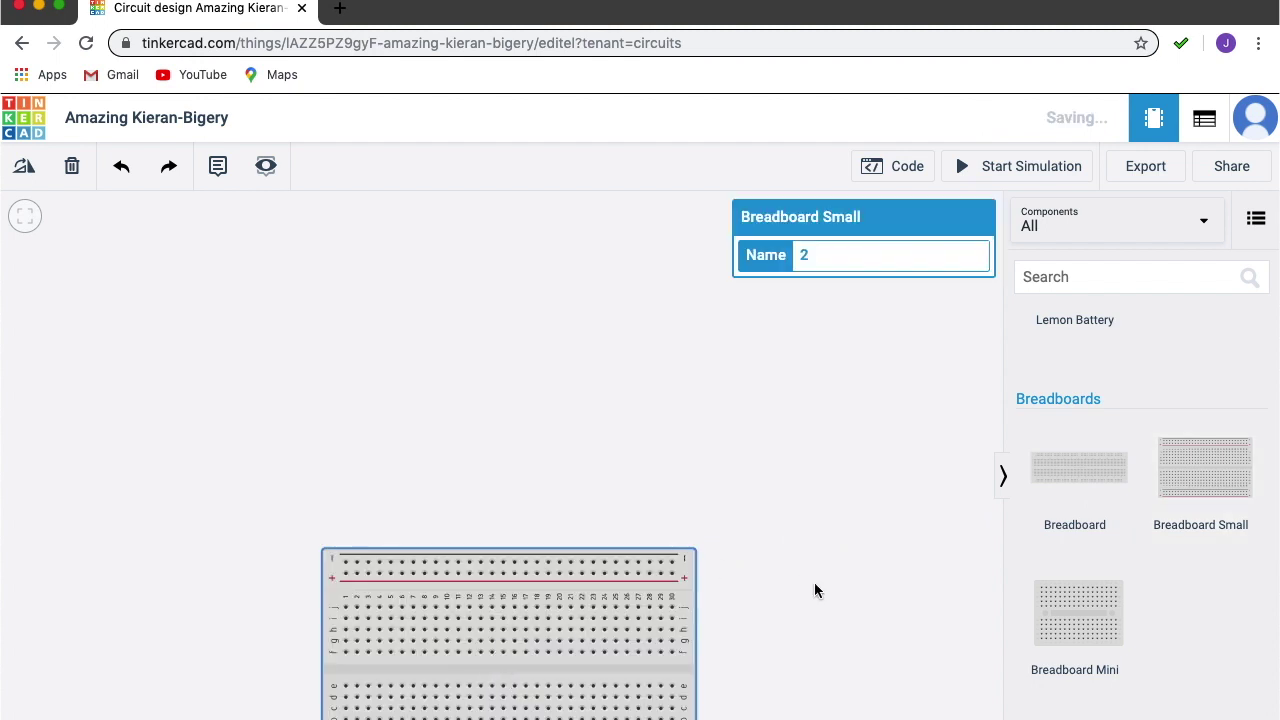
scroll(853, 603, "down", 5)
scroll(865, 583, "up", 1)
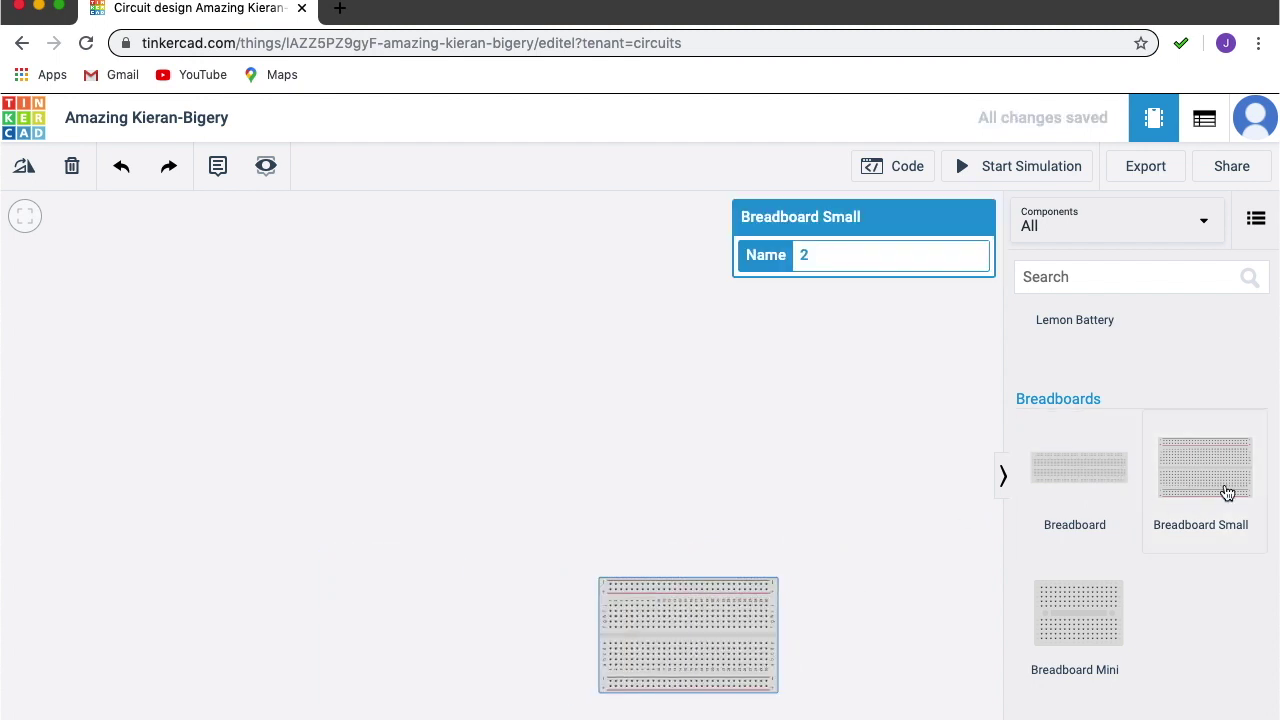
left_click_drag(1227, 492, 690, 375)
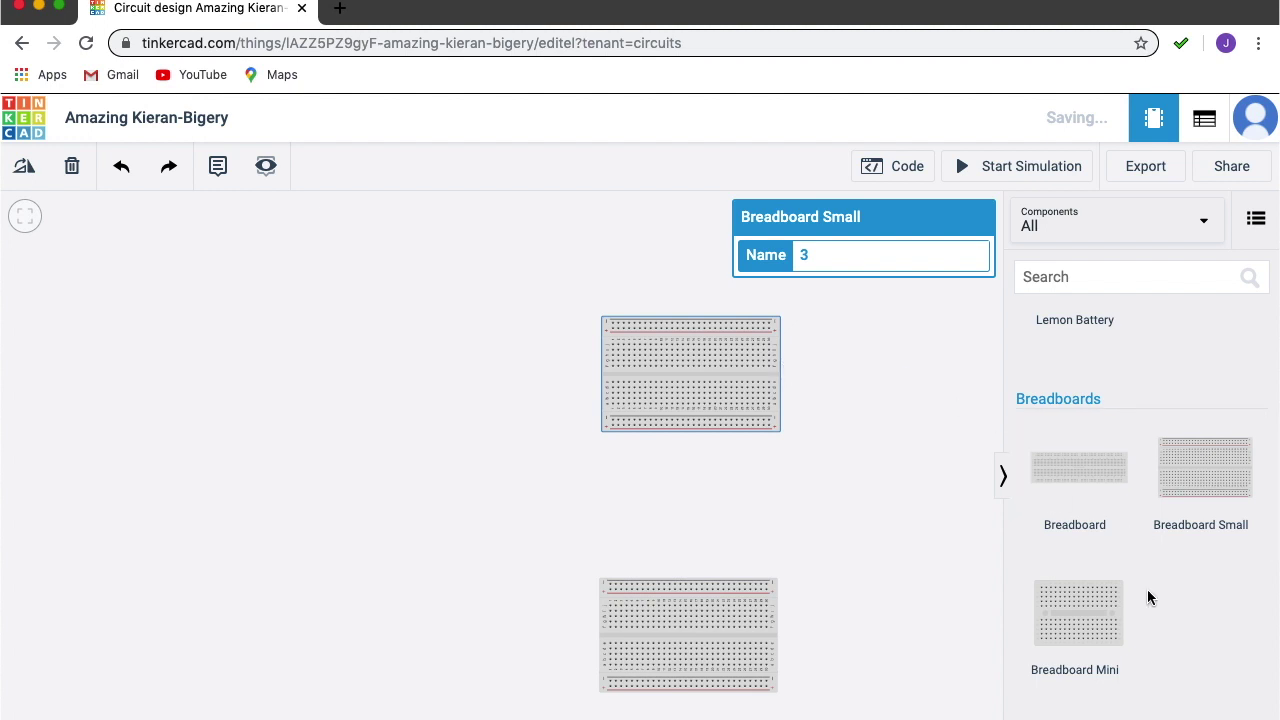
scroll(1174, 645, "down", 5)
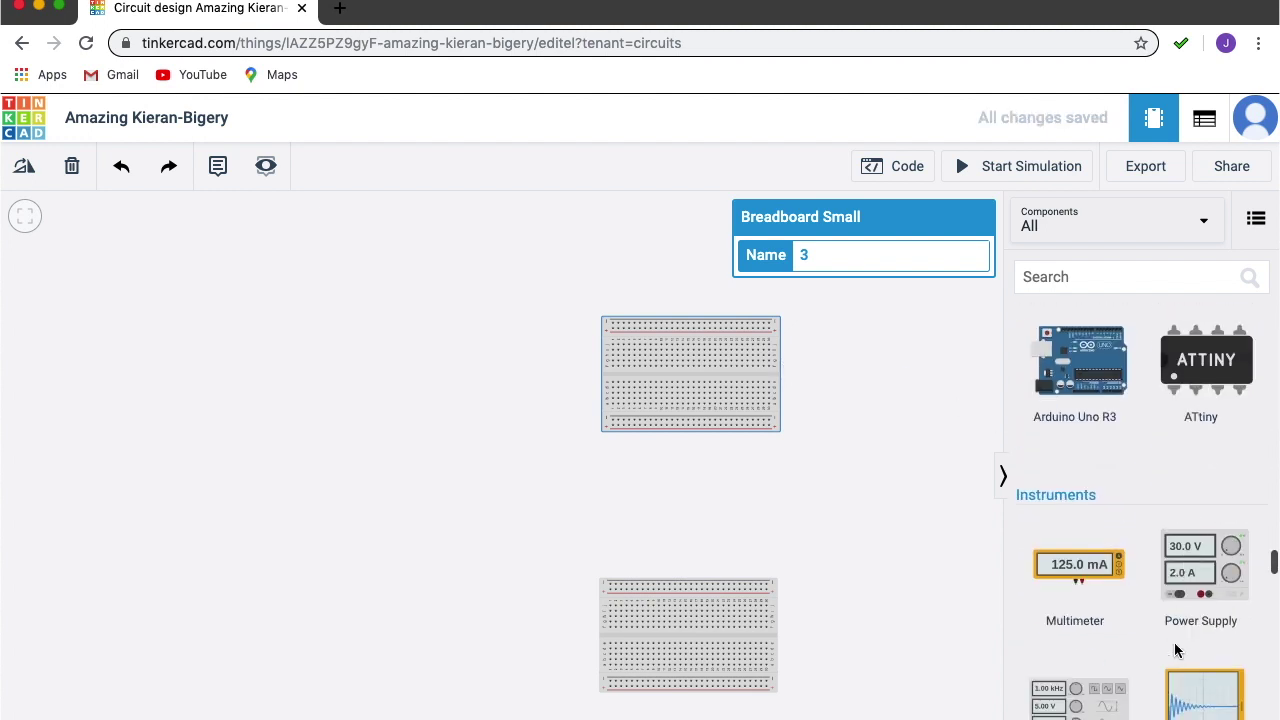
Add a Power Supply (voltage 5, current 5) to the canvas beside the breadboards.
scroll(1175, 650, "down", 2)
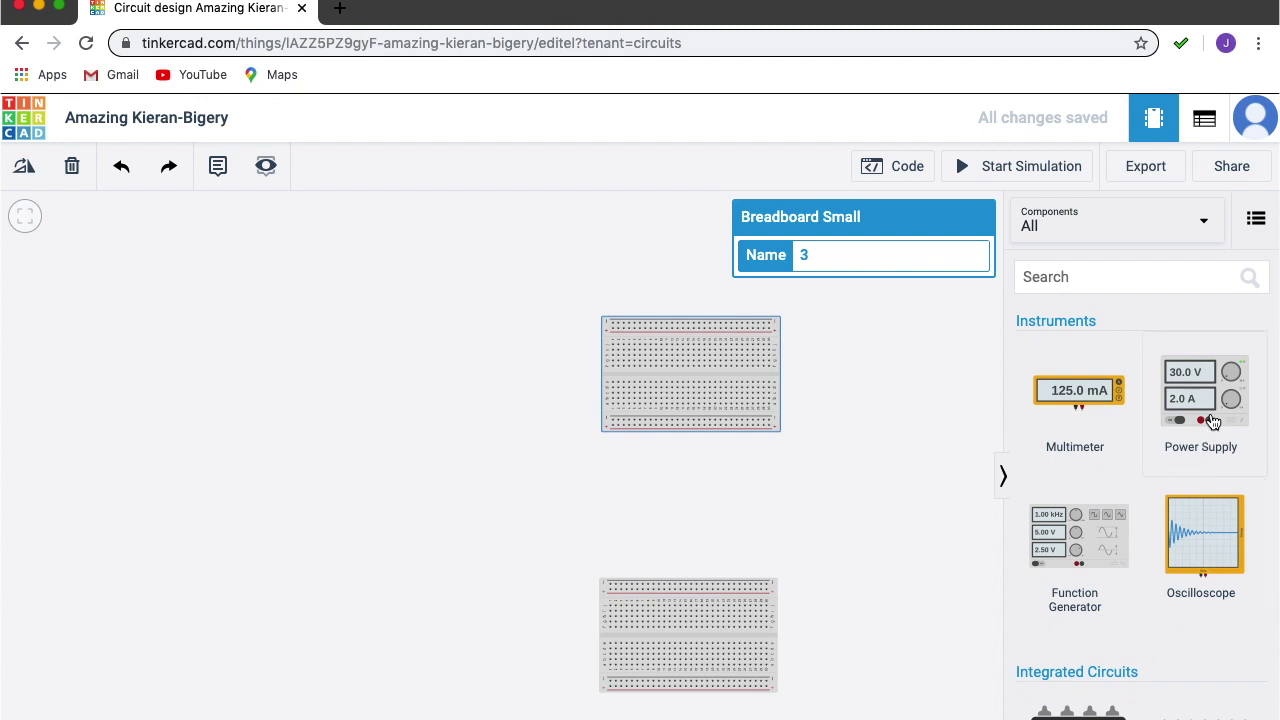
left_click_drag(1212, 421, 302, 654)
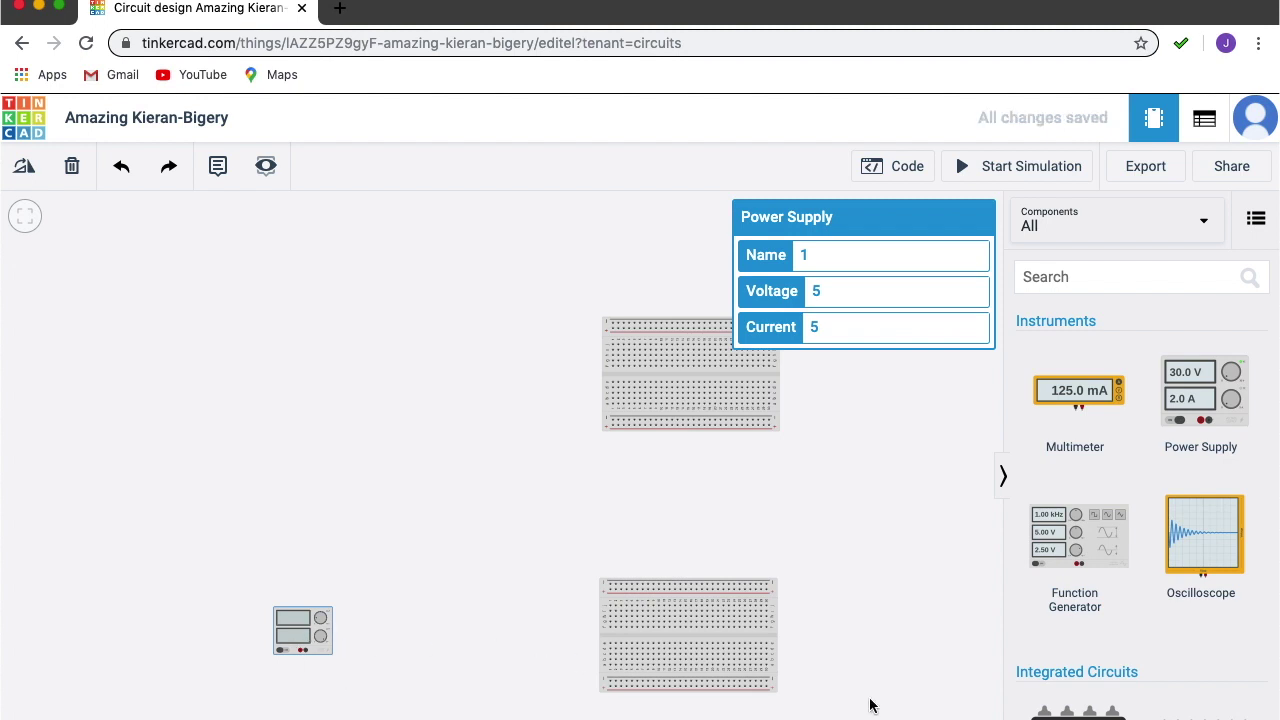
scroll(1139, 510, "down", 15)
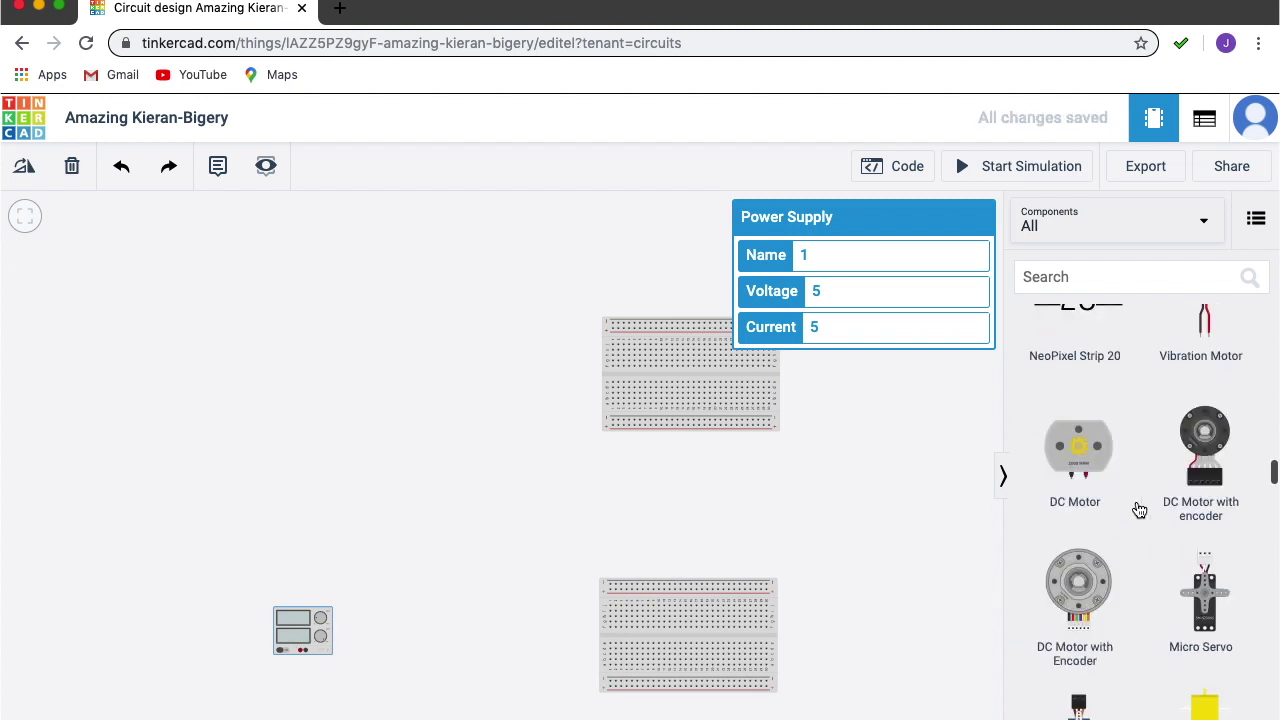
scroll(1139, 510, "up", 4)
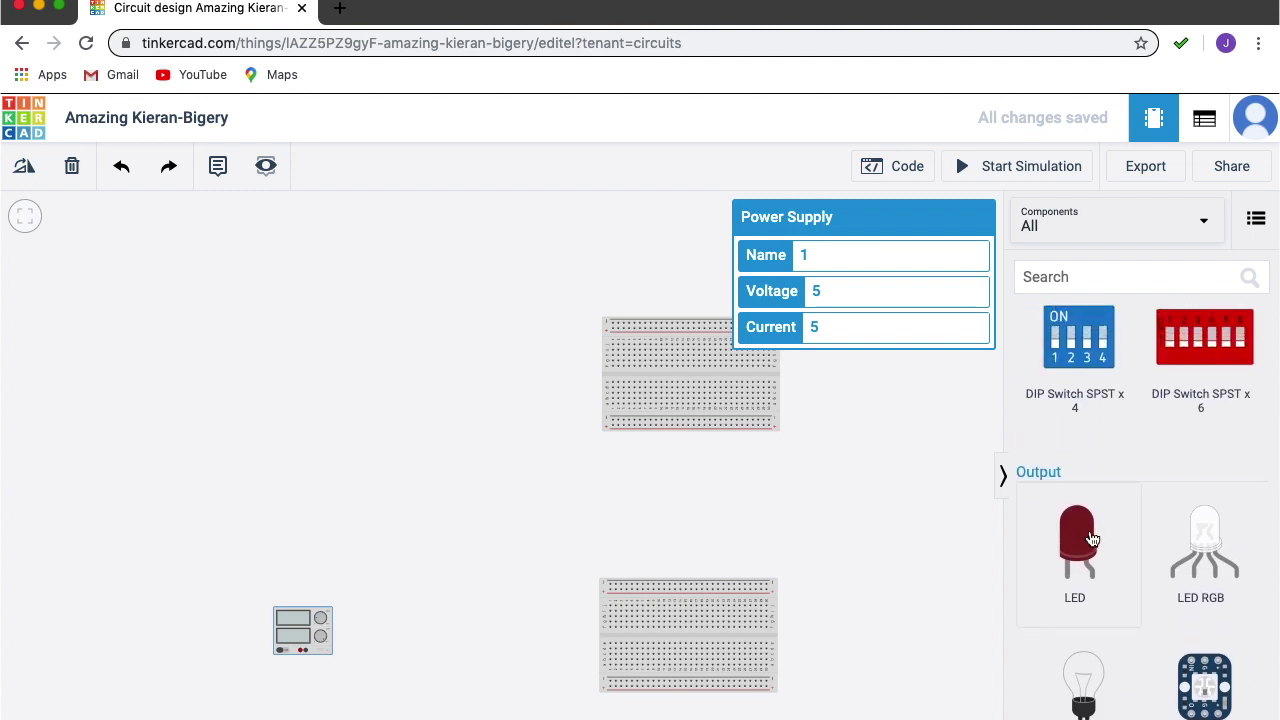
Place one red LED on the upper breadboard and two on the lower breadboard's top rows.
left_click_drag(1092, 540, 751, 355)
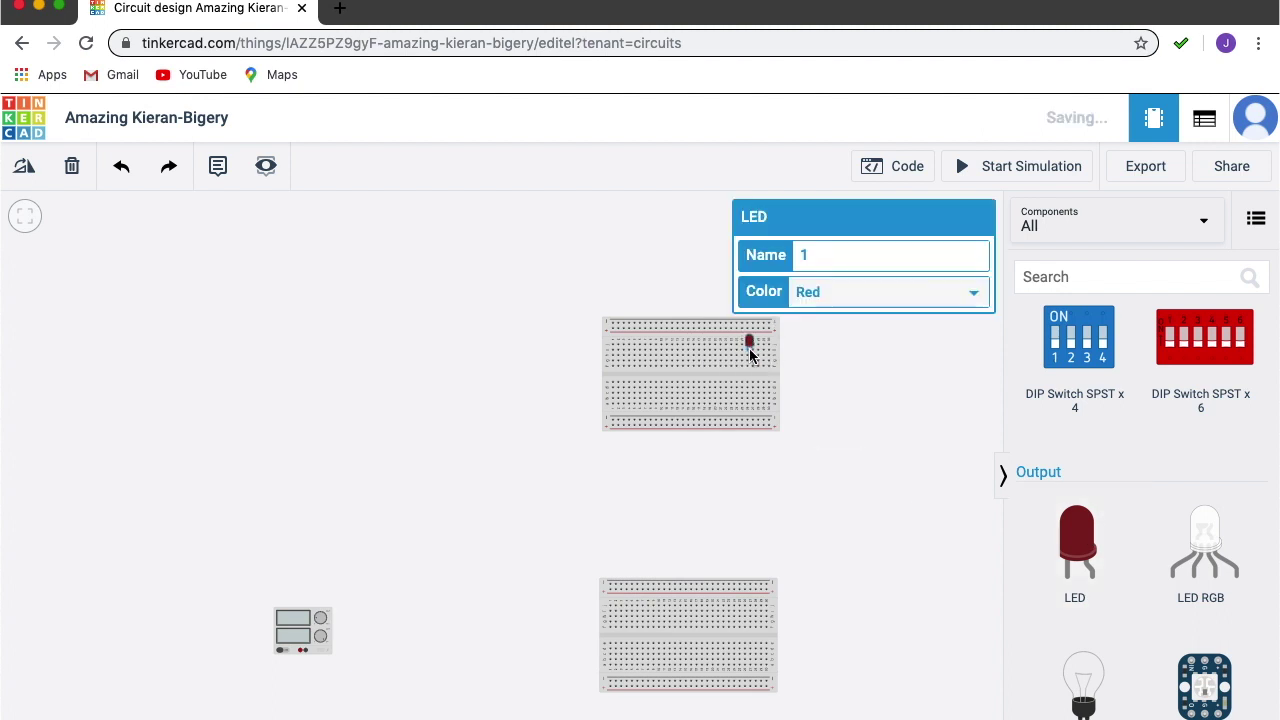
left_click_drag(1081, 534, 664, 612)
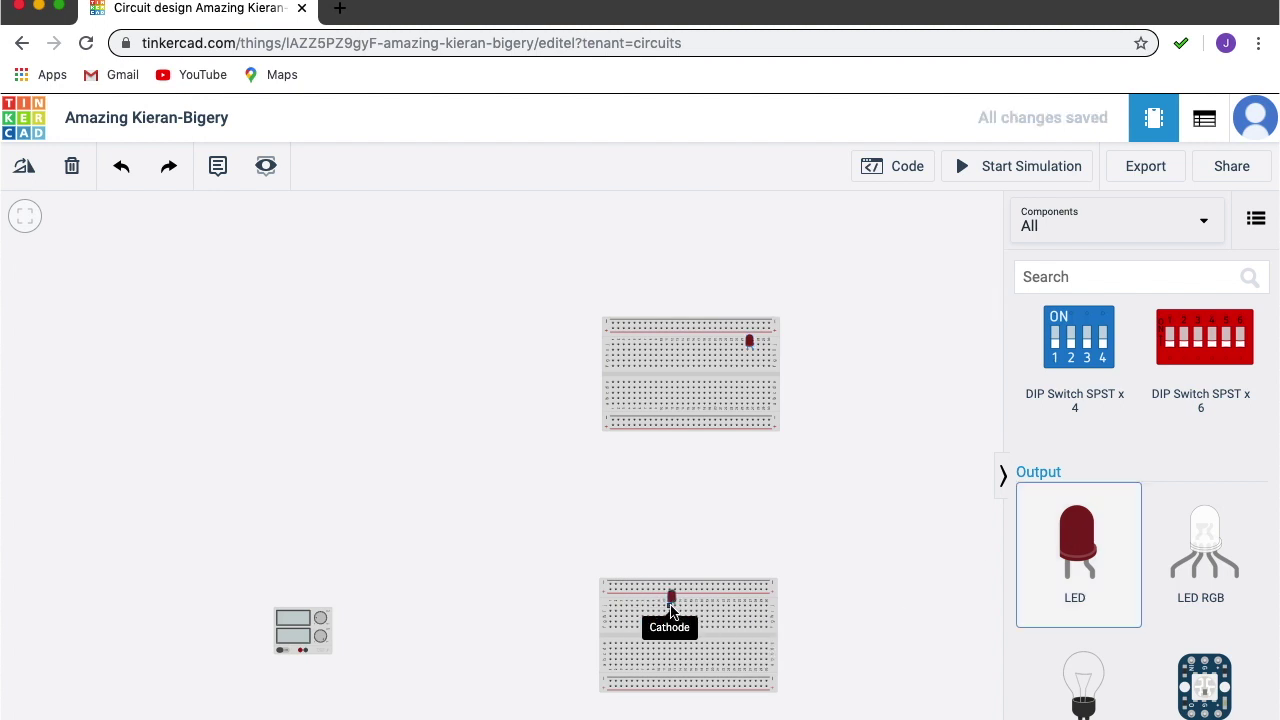
left_click(673, 612)
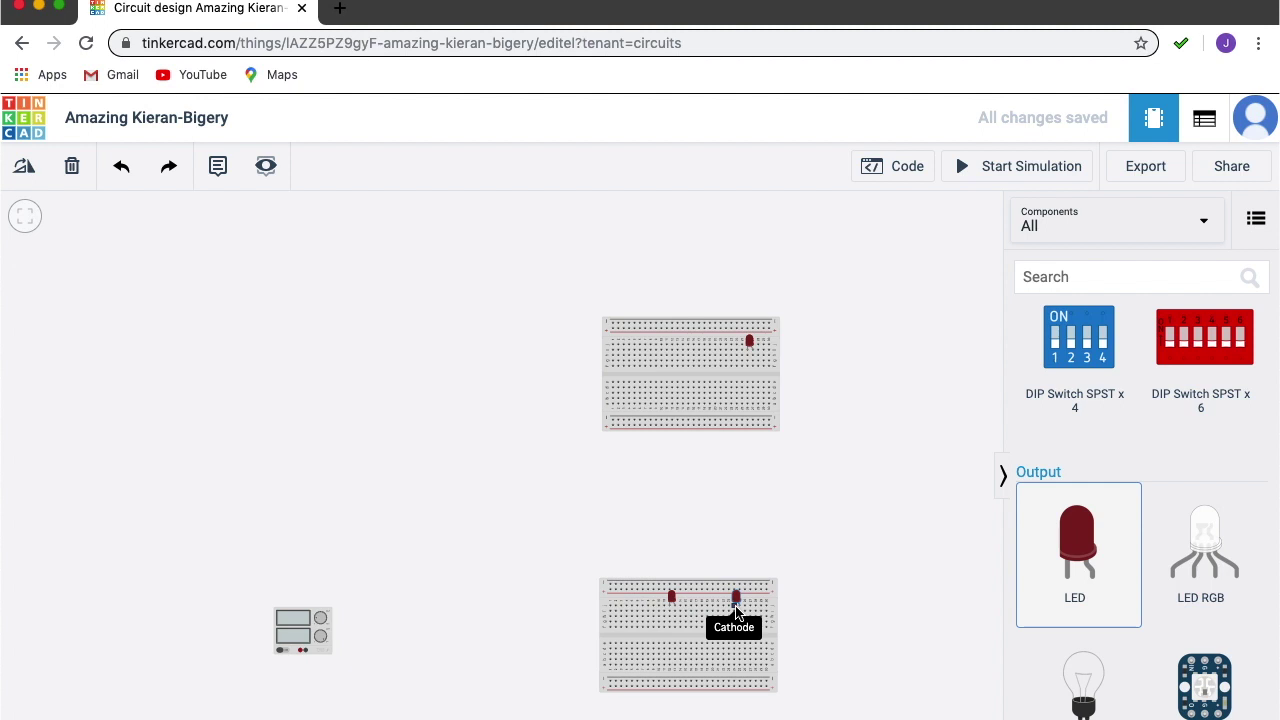
left_click(667, 598)
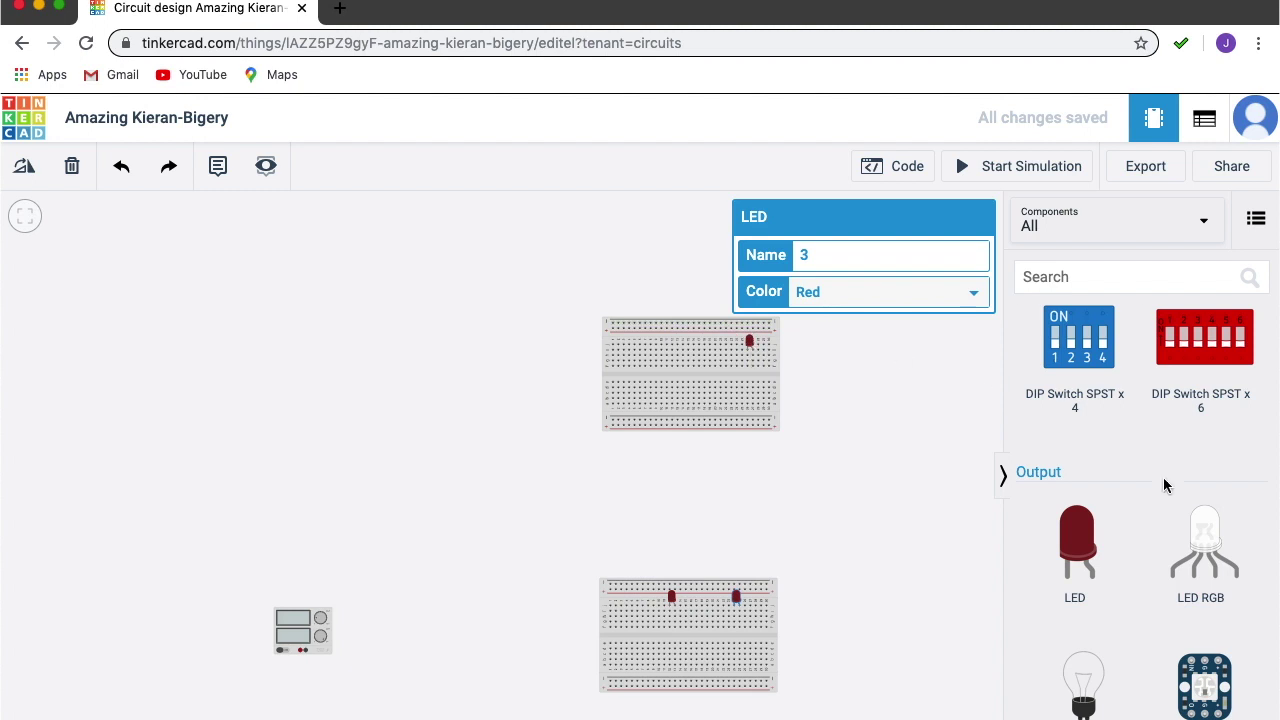
scroll(1163, 480, "up", 5)
scroll(1165, 487, "up", 10)
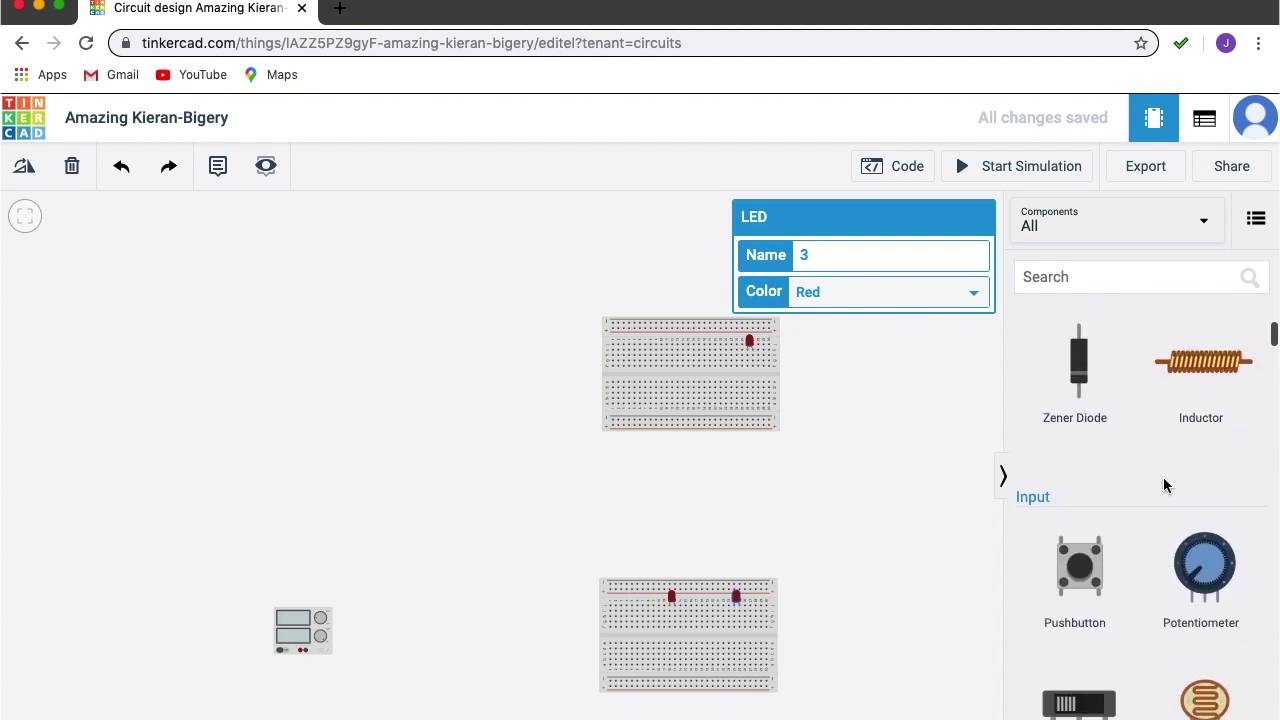
scroll(1163, 477, "up", 3)
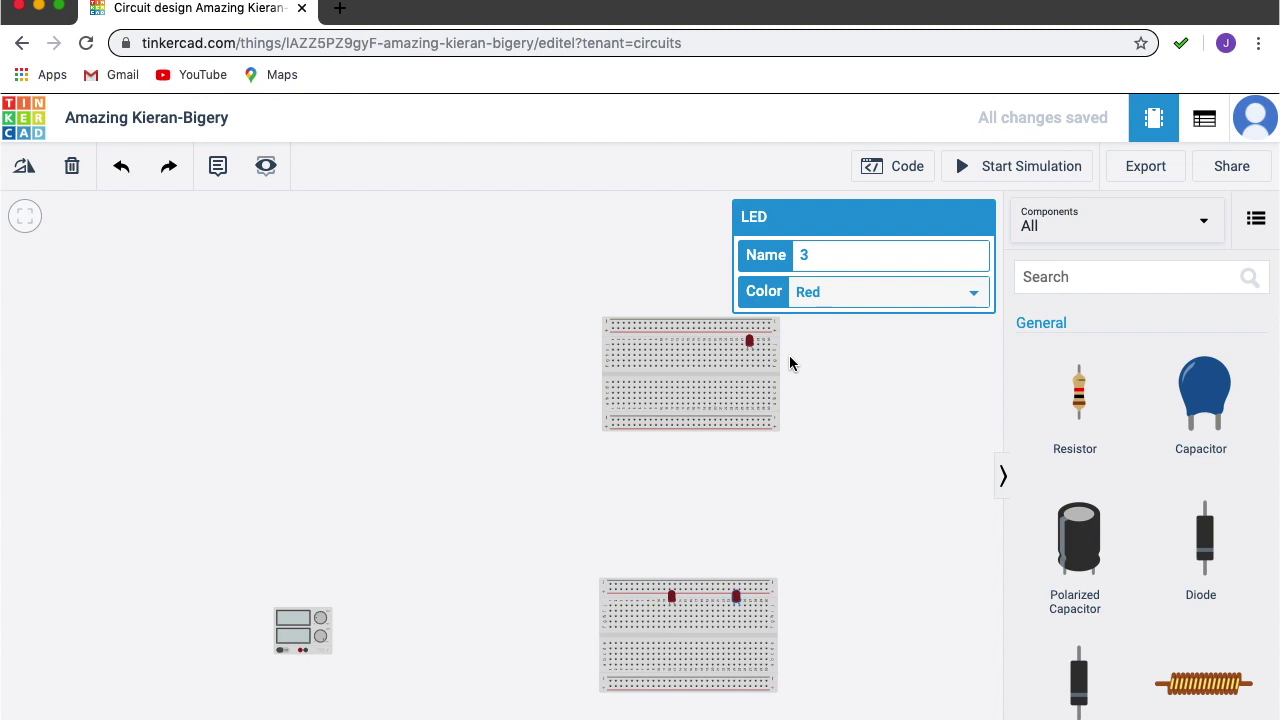
Place three resistors, one below each LED on the upper and lower breadboards.
left_click_drag(1093, 418, 746, 377)
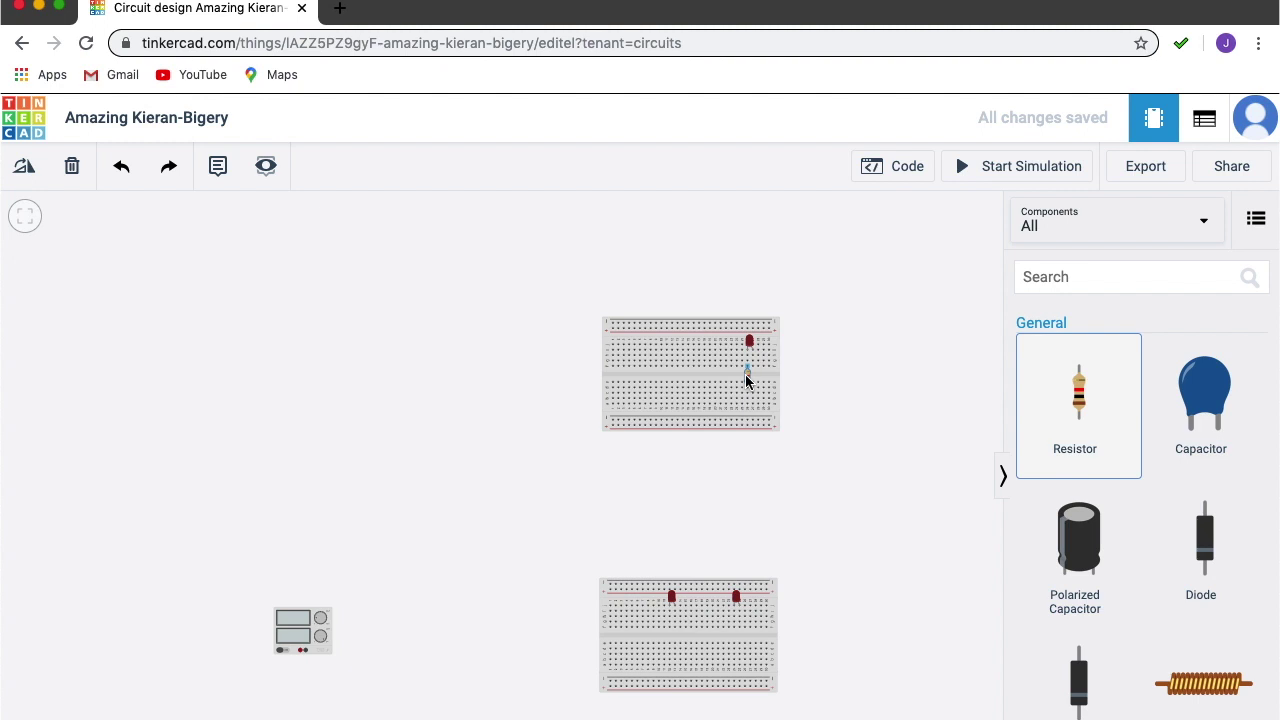
left_click_drag(746, 377, 751, 380)
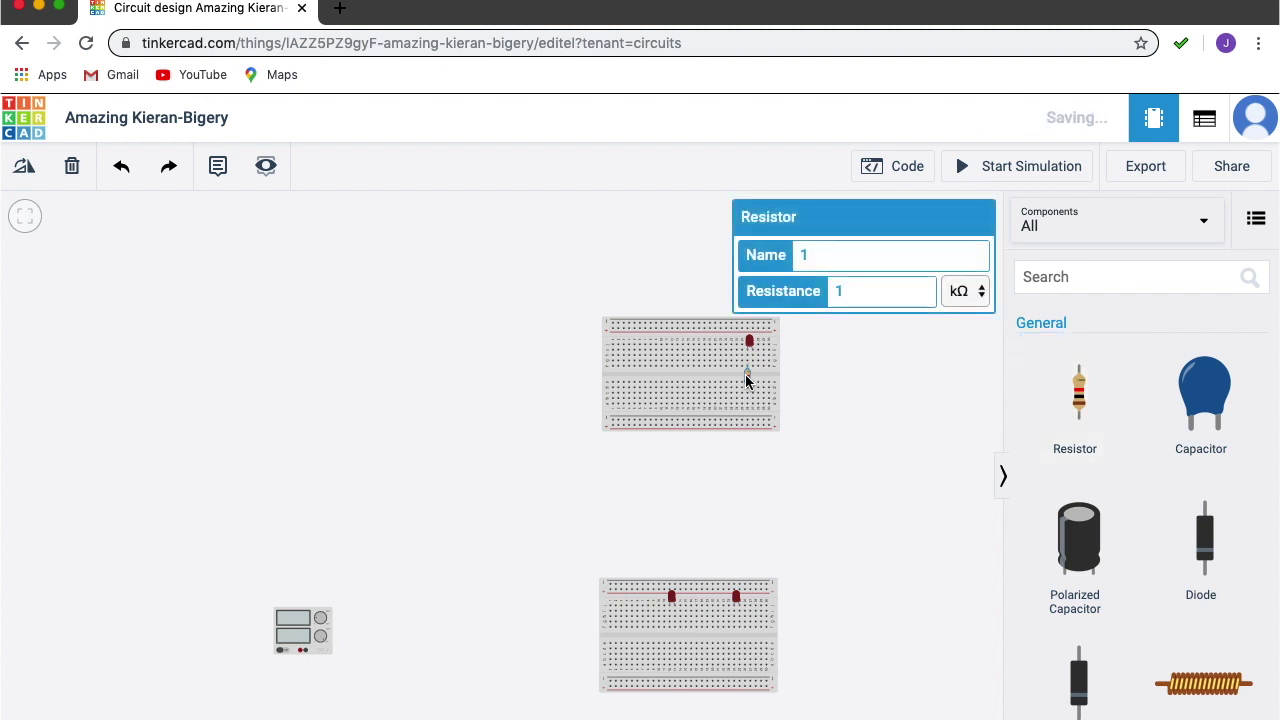
left_click_drag(1106, 425, 664, 642)
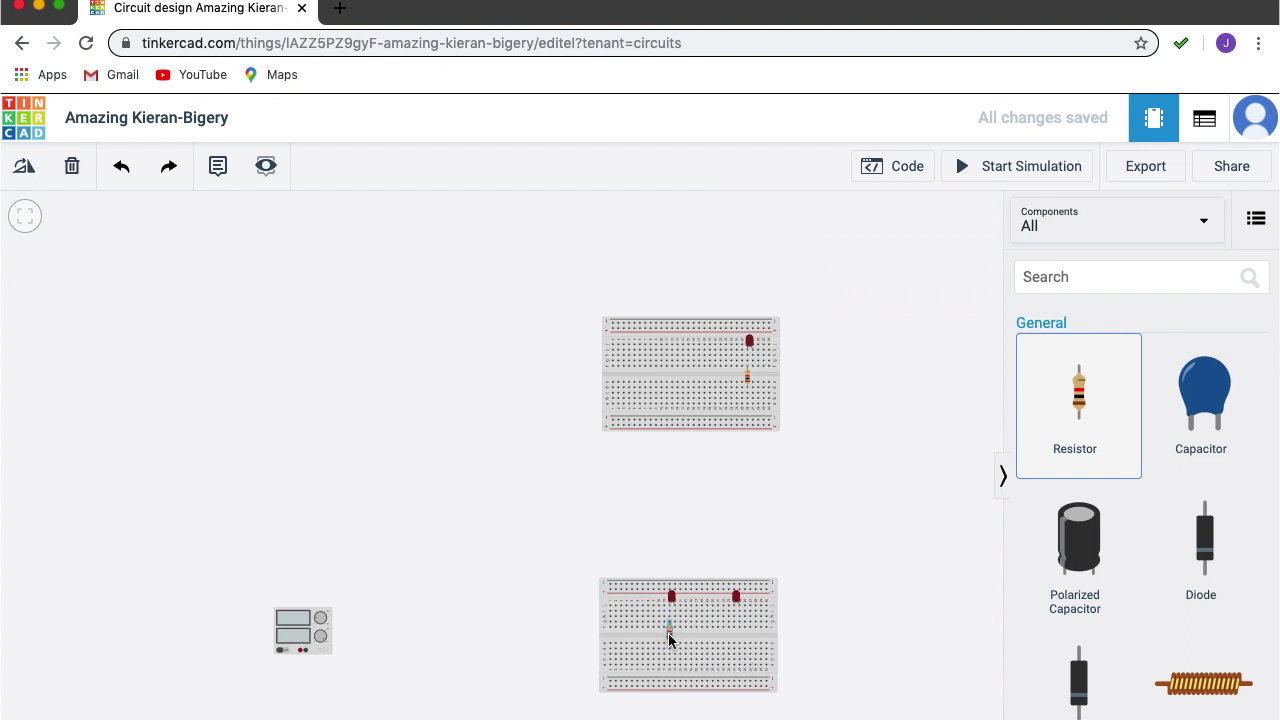
left_click_drag(668, 640, 668, 638)
left_click_drag(1103, 413, 687, 669)
left_click_drag(732, 631, 732, 631)
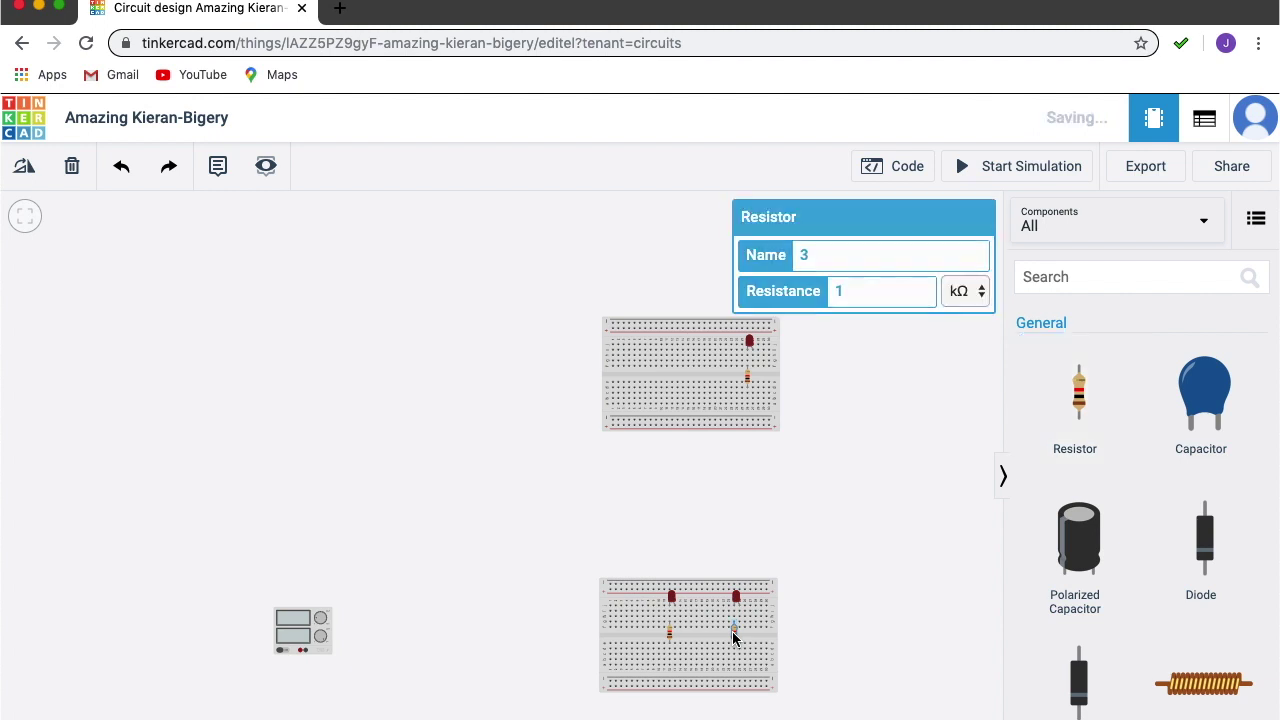
scroll(728, 626, "down", 2)
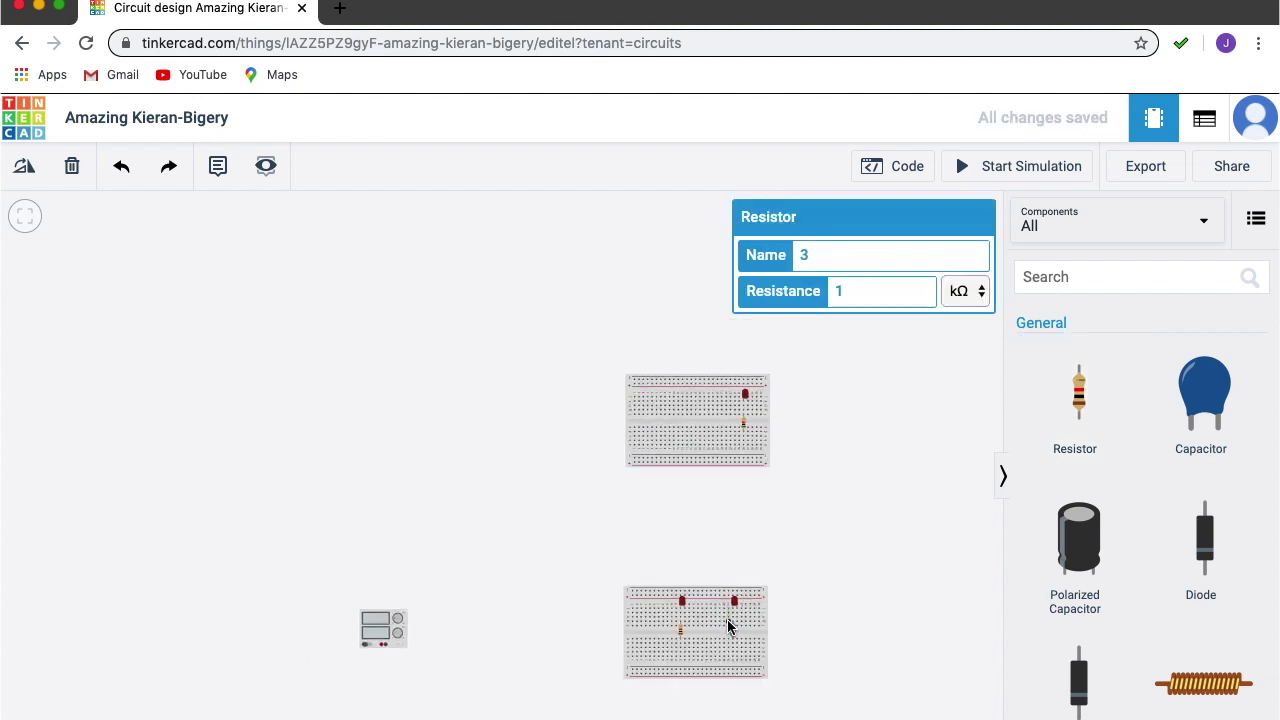
scroll(728, 626, "up", 5)
scroll(728, 626, "up", 5)
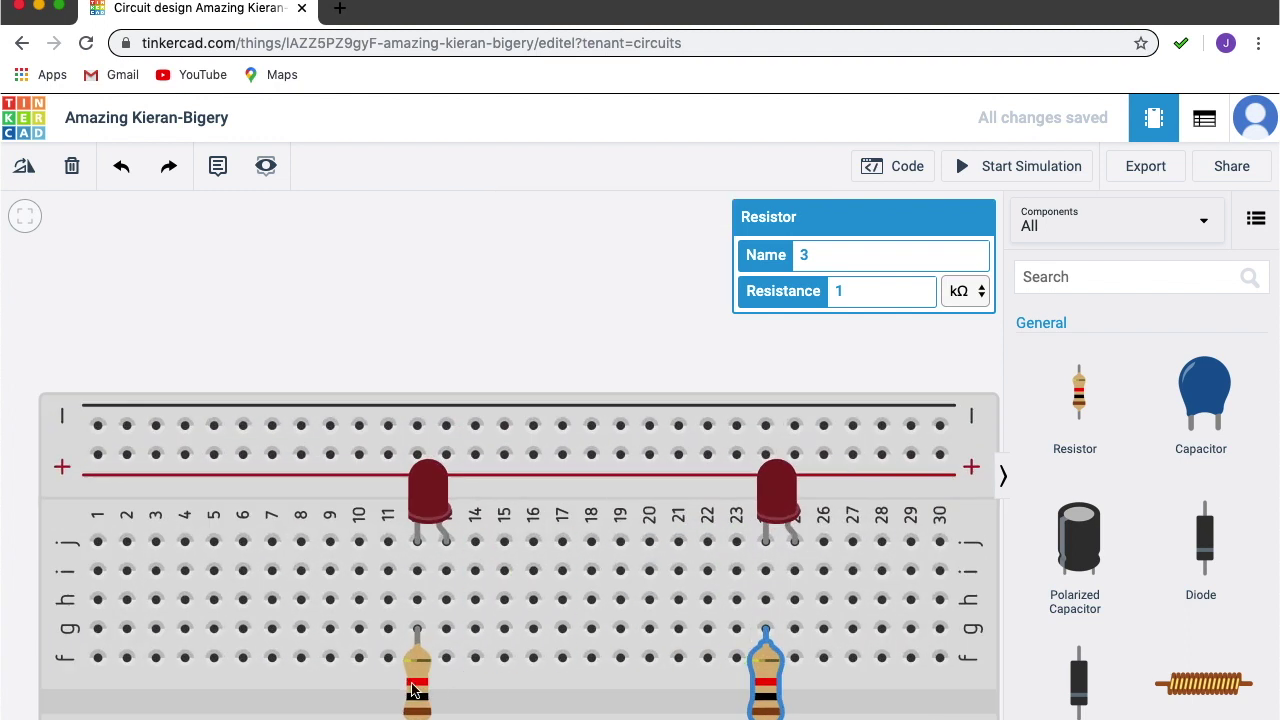
Shift the lower board's resistors to columns 13 and 25, then drop a slide switch nearby.
left_click(413, 689)
left_click_drag(413, 689, 436, 690)
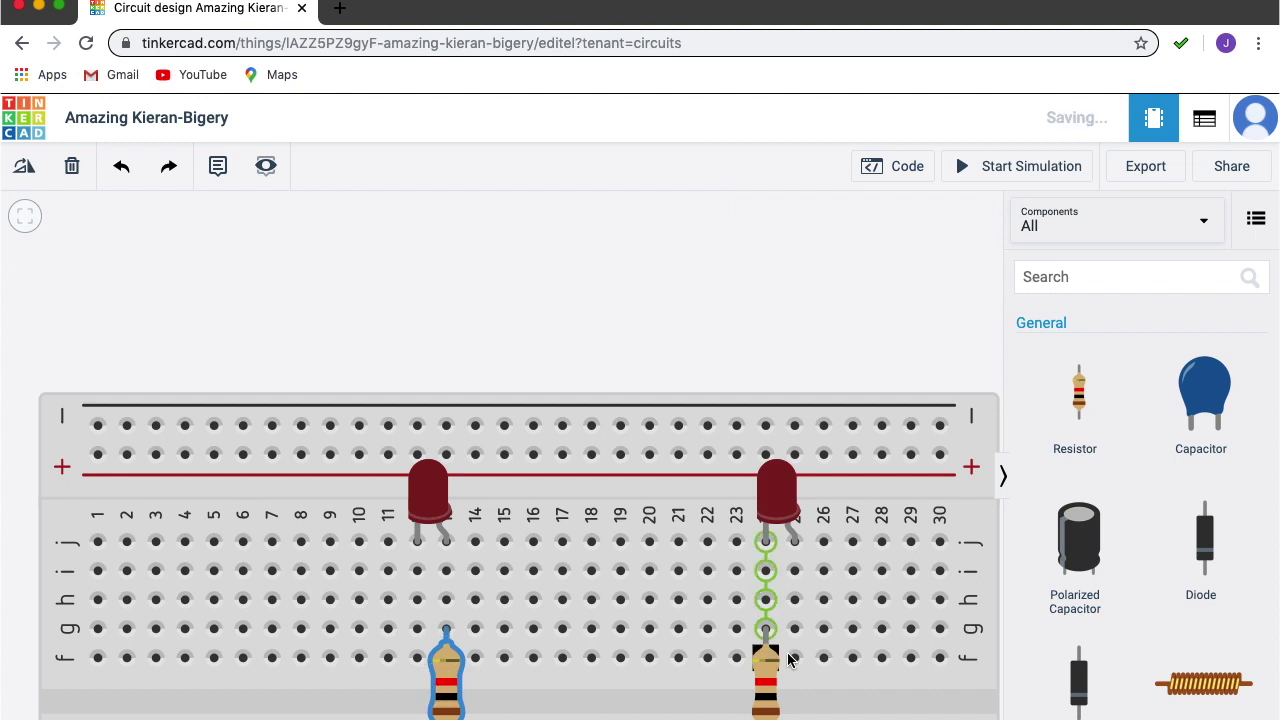
left_click(769, 681)
left_click_drag(769, 681, 791, 678)
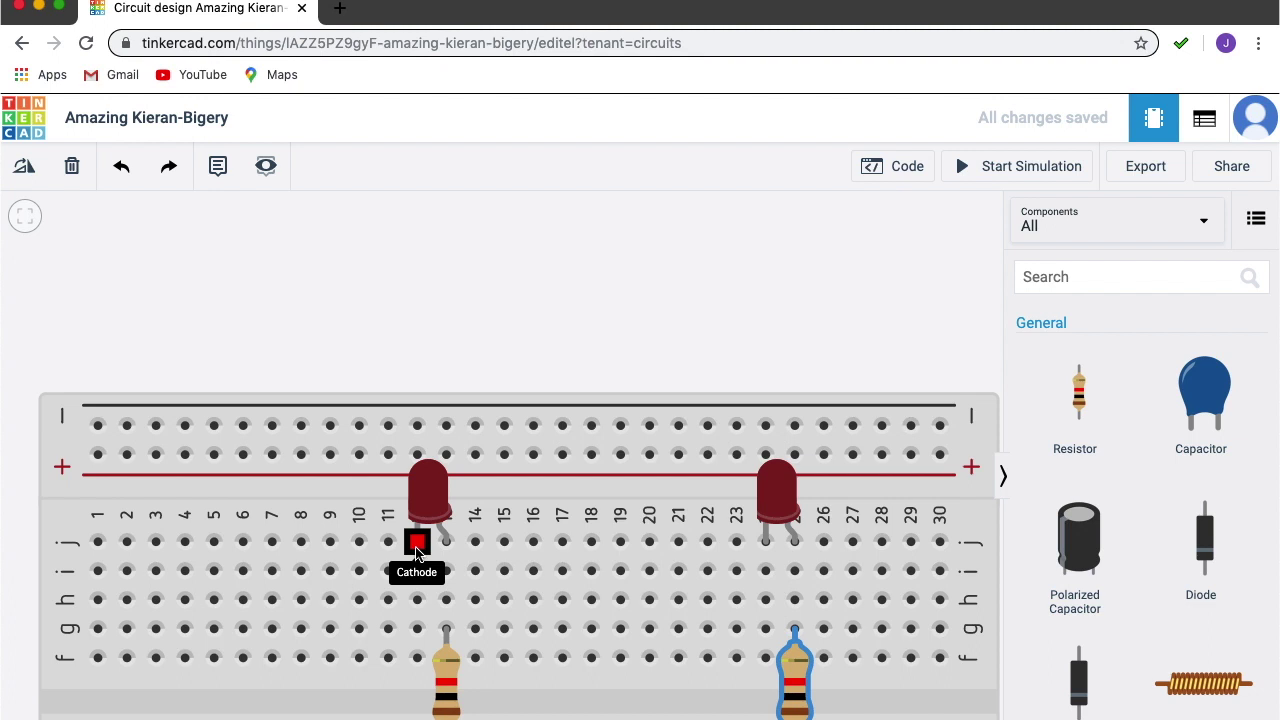
scroll(900, 600, "down", 5)
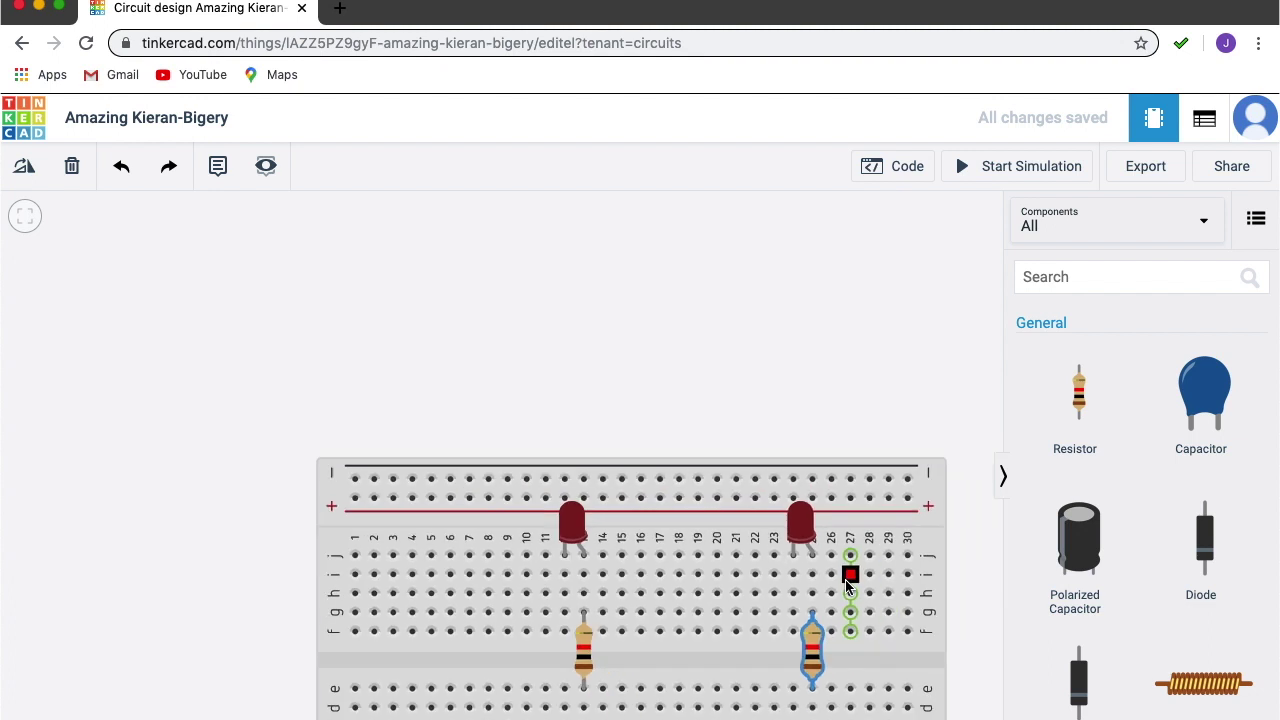
scroll(1272, 428, "down", 5)
left_click_drag(1078, 420, 614, 662)
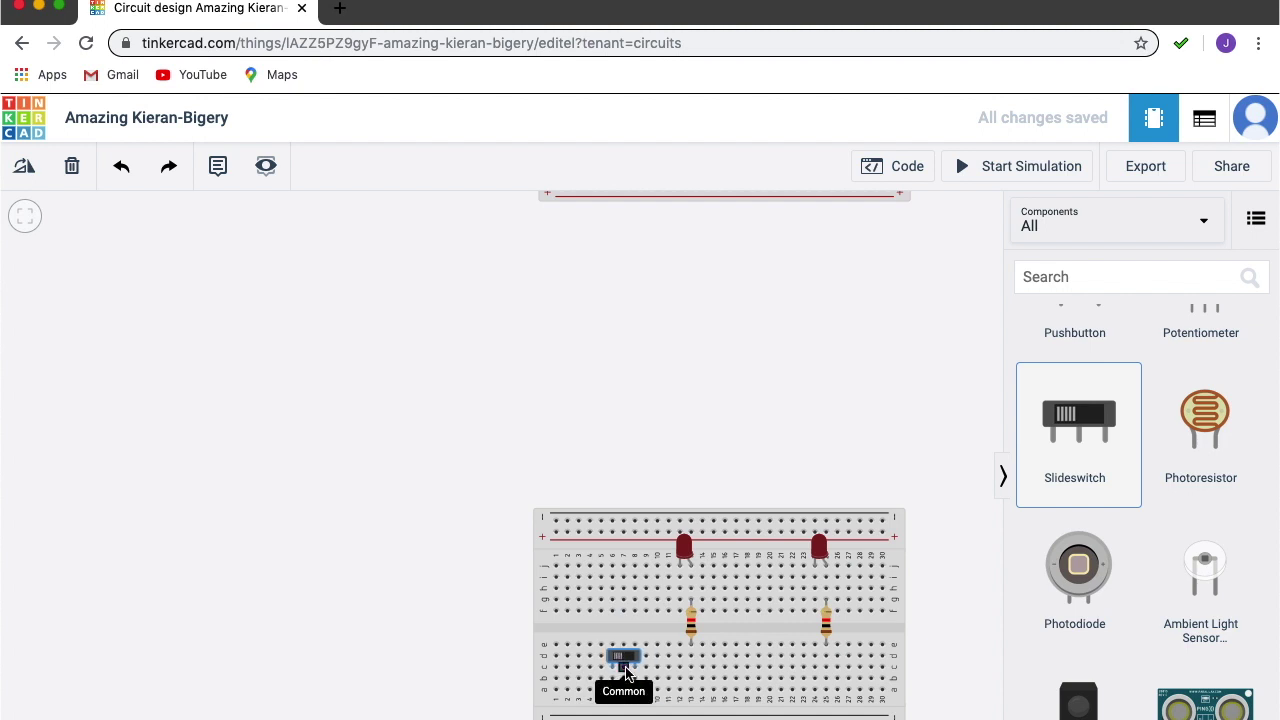
Place a second slide switch on the right side of the lower breadboard.
left_click_drag(1105, 430, 777, 669)
scroll(960, 601, "down", 5)
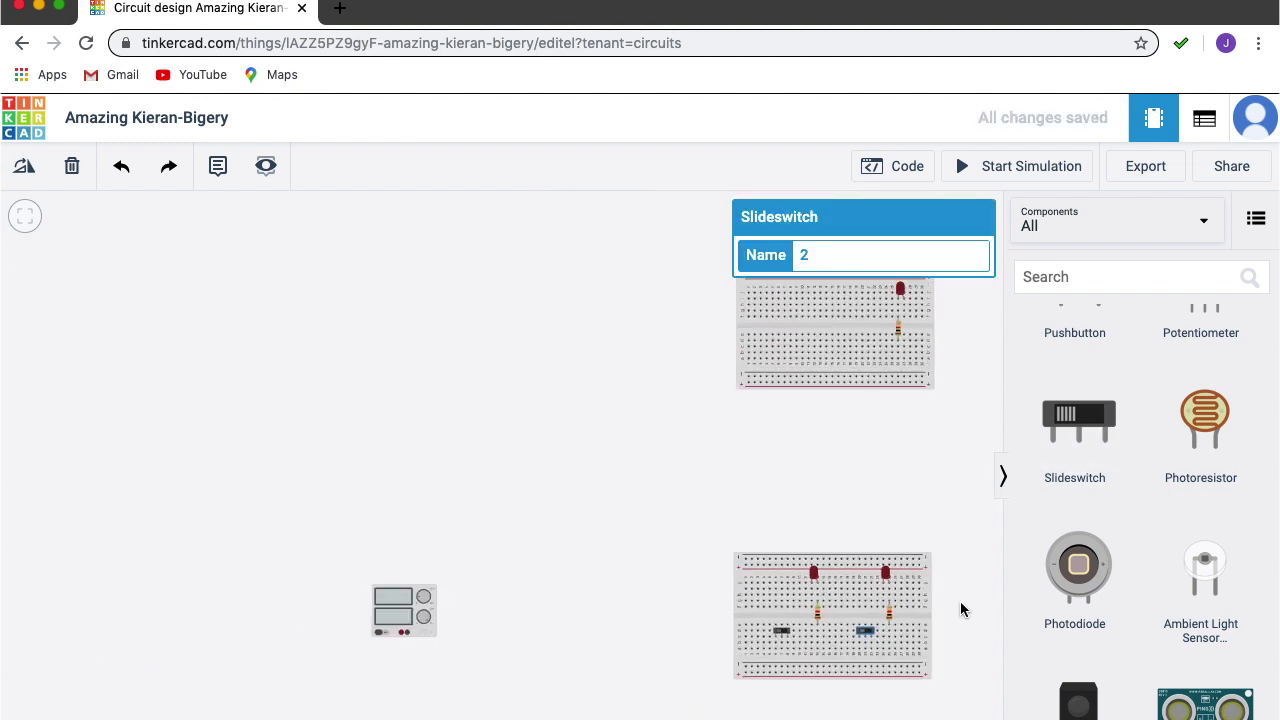
scroll(960, 603, "down", 3)
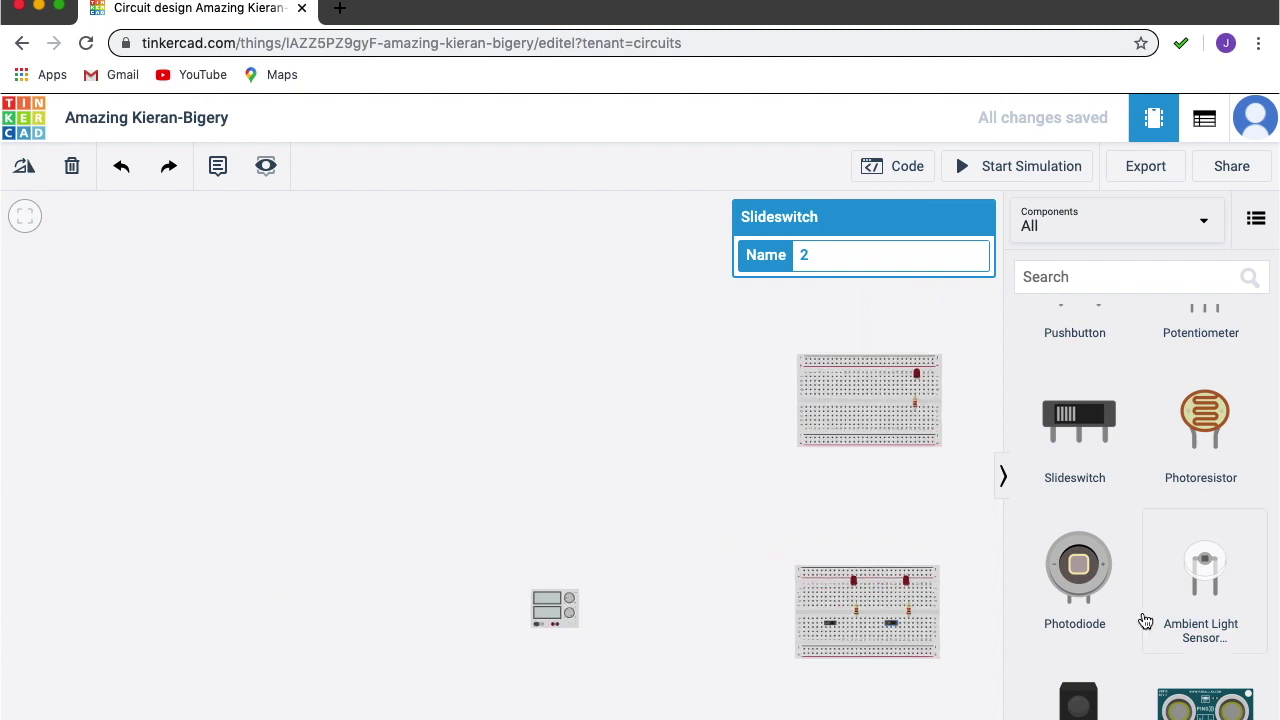
scroll(1145, 617, "down", 4)
scroll(1145, 622, "down", 10)
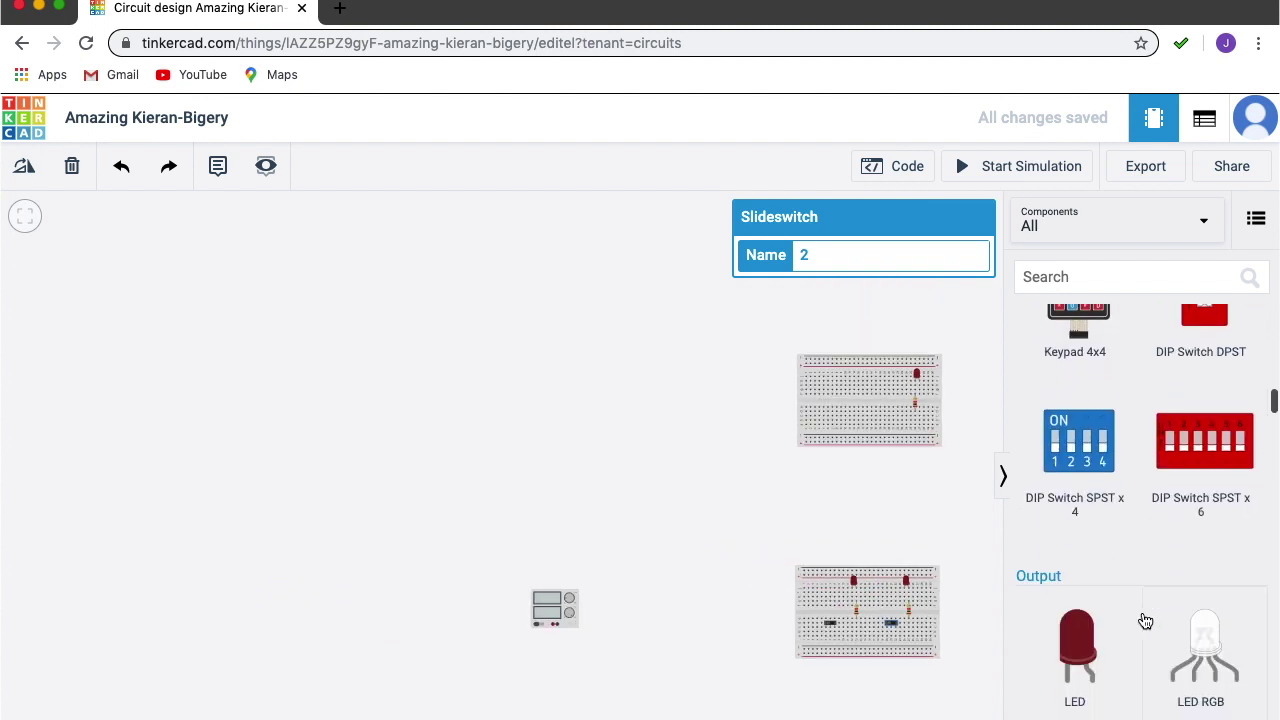
scroll(1145, 622, "up", 3)
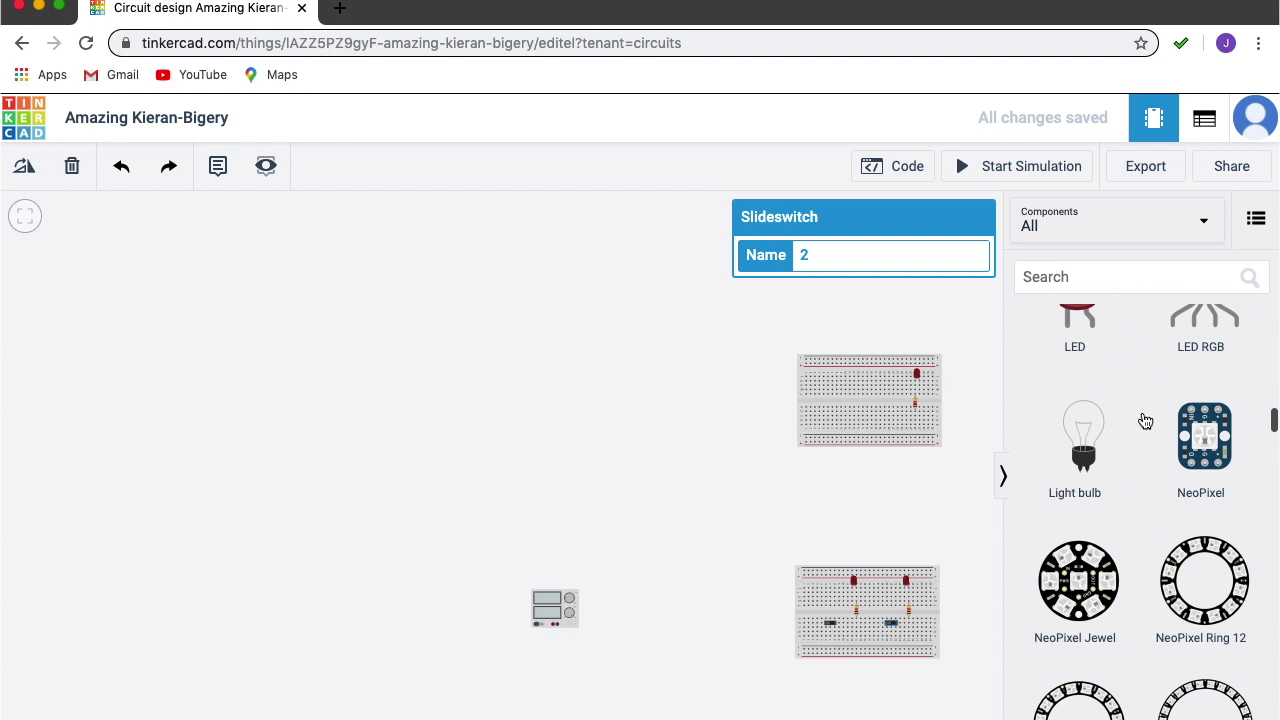
Search '7408', seat the 74HC08 Quad AND chip on the upper breadboard, and collapse the parts panel.
left_click(1177, 285)
type("740")
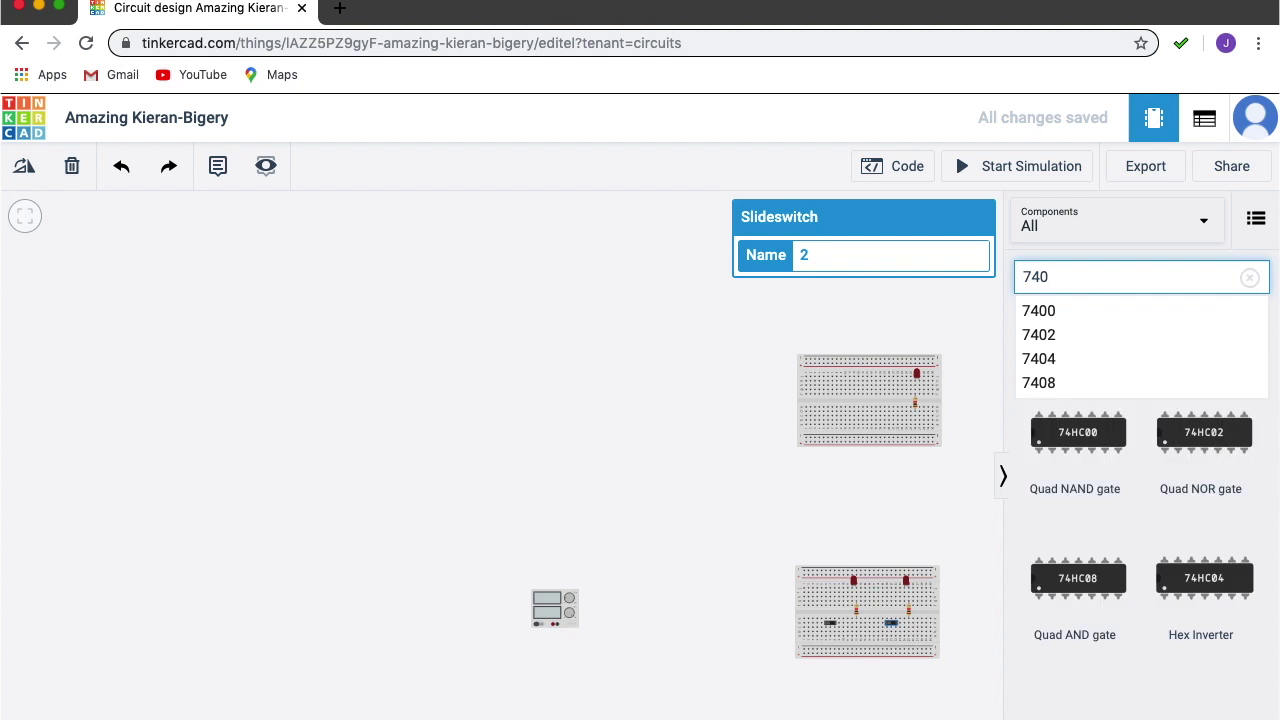
type("0")
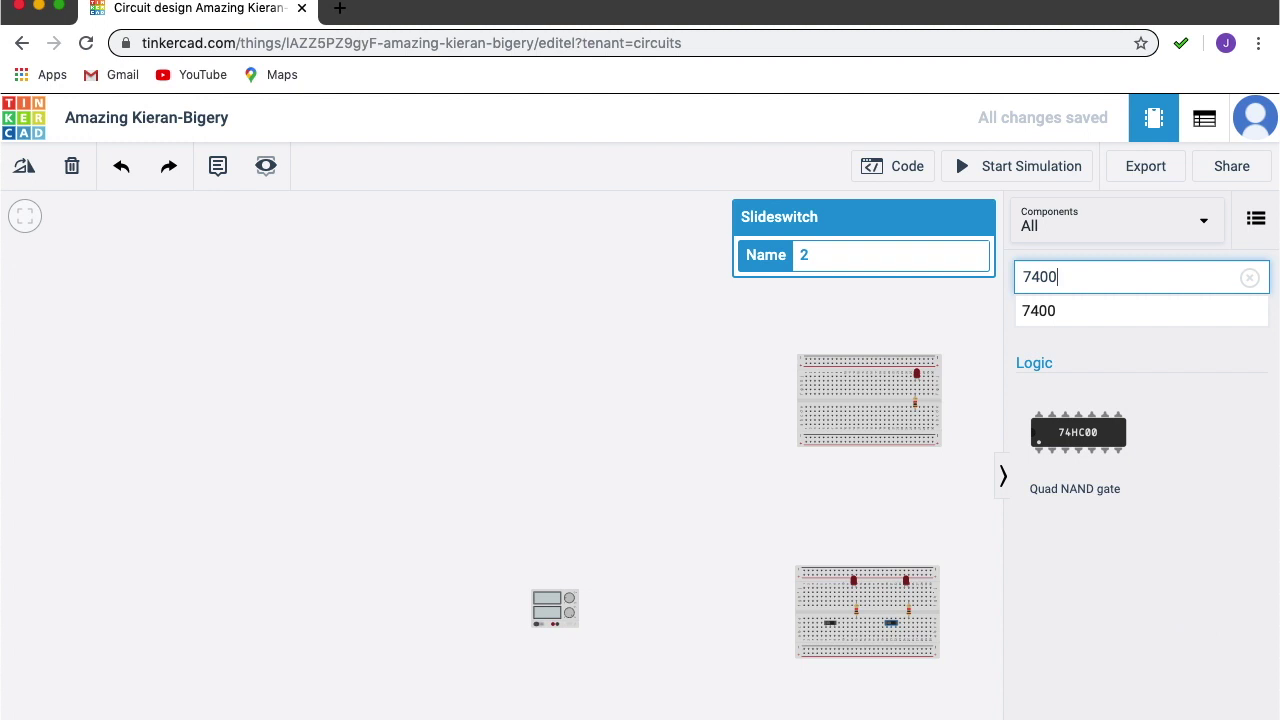
key("BackSpace")
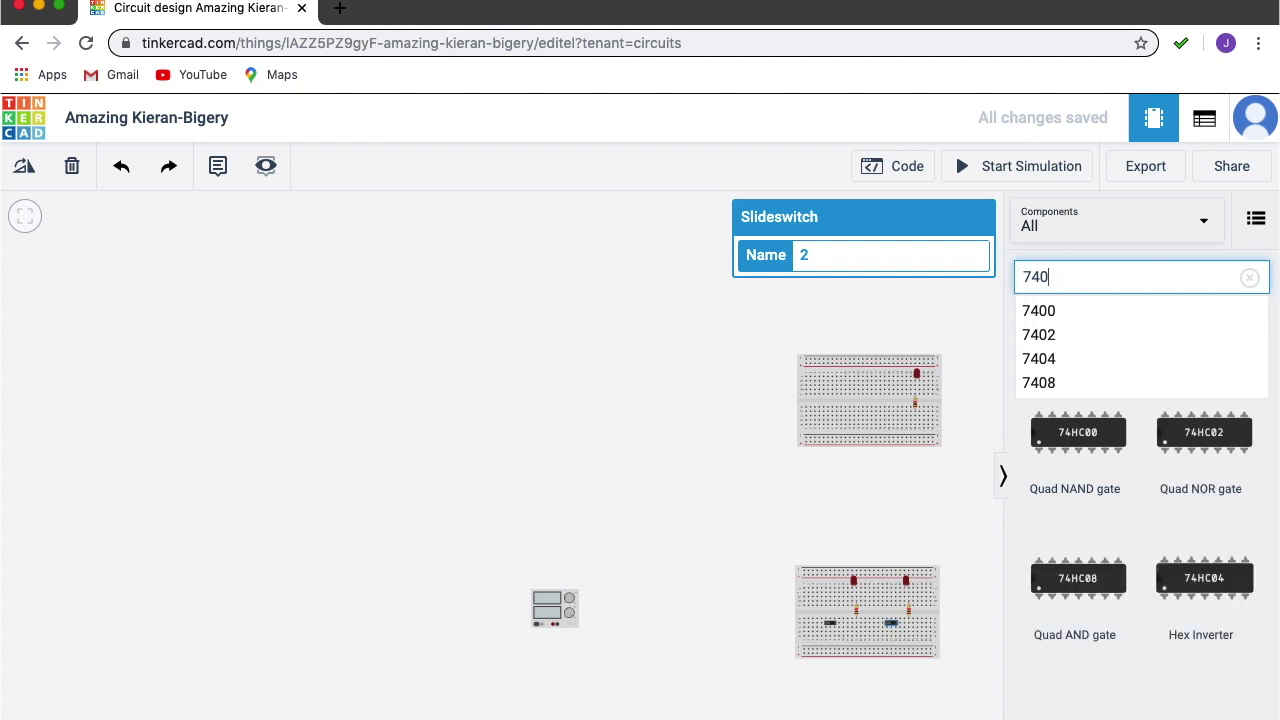
type("8")
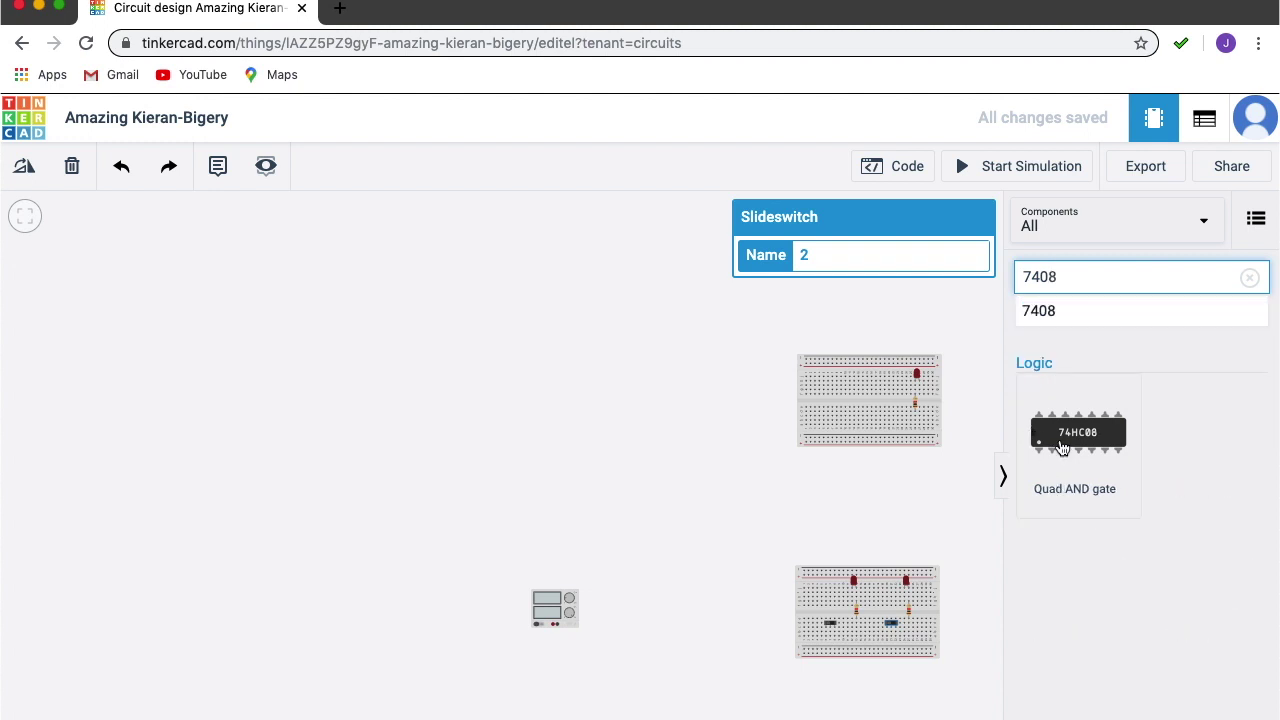
left_click_drag(1078, 452, 862, 401)
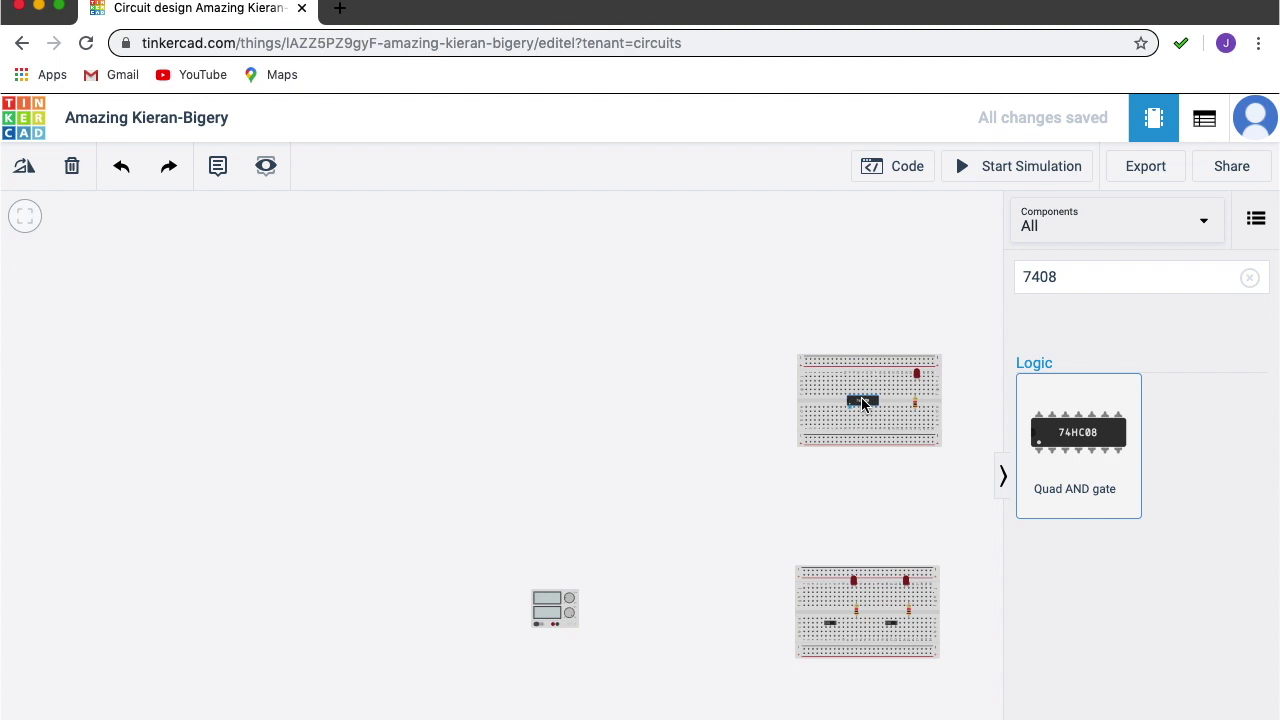
left_click(1003, 476)
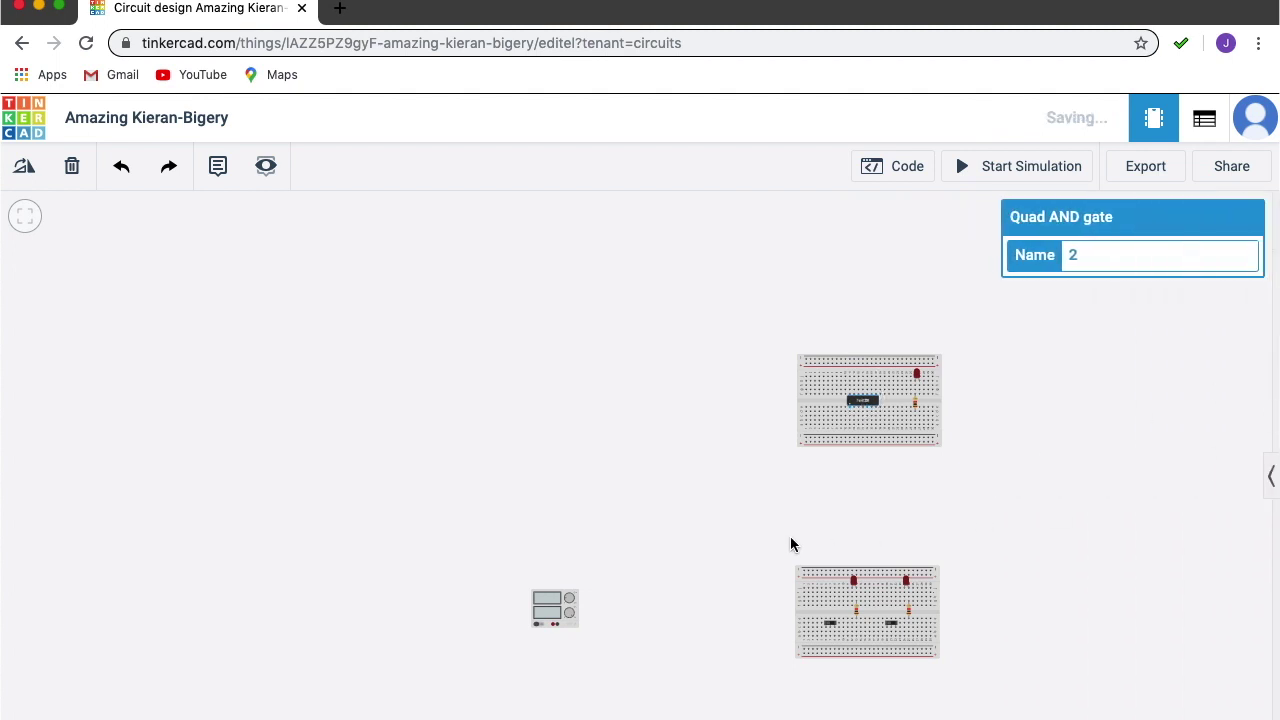
Reposition the power supply beside the lower breadboard and zoom in on the switches and LEDs.
left_click_drag(791, 540, 553, 486)
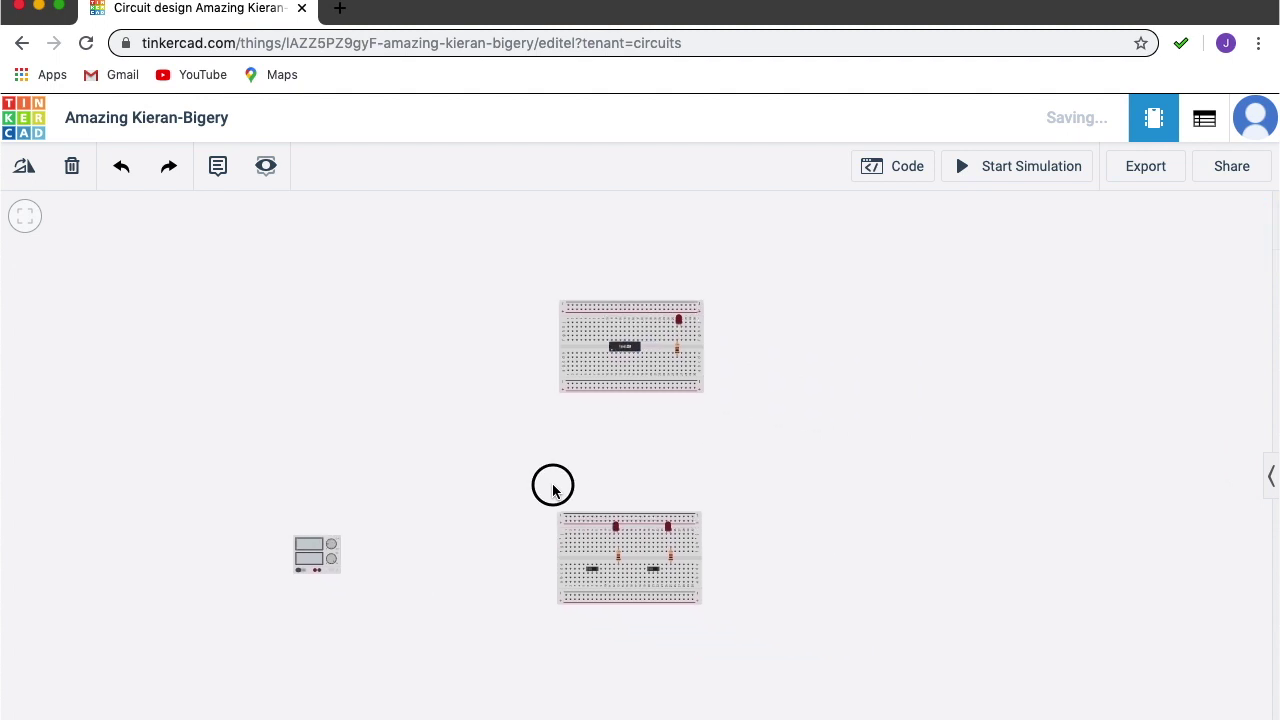
left_click(316, 552)
left_click_drag(316, 552, 452, 550)
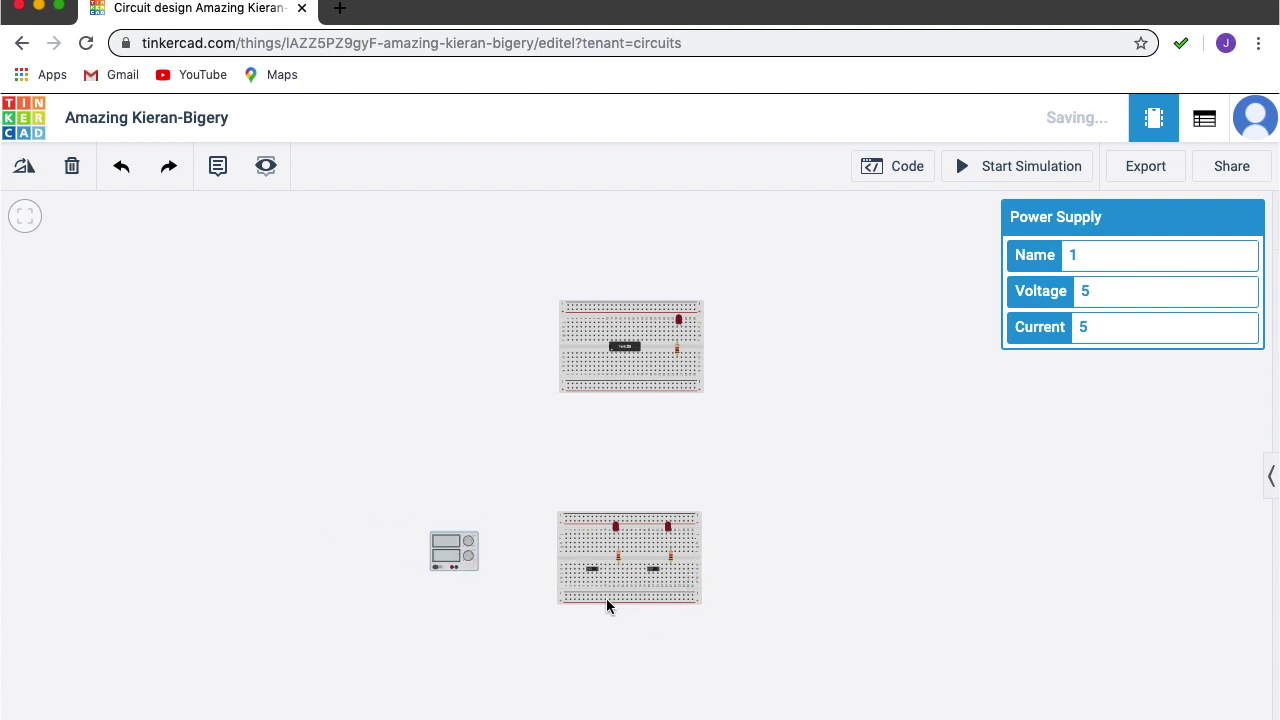
scroll(606, 599, "down", 2)
scroll(606, 599, "up", 5)
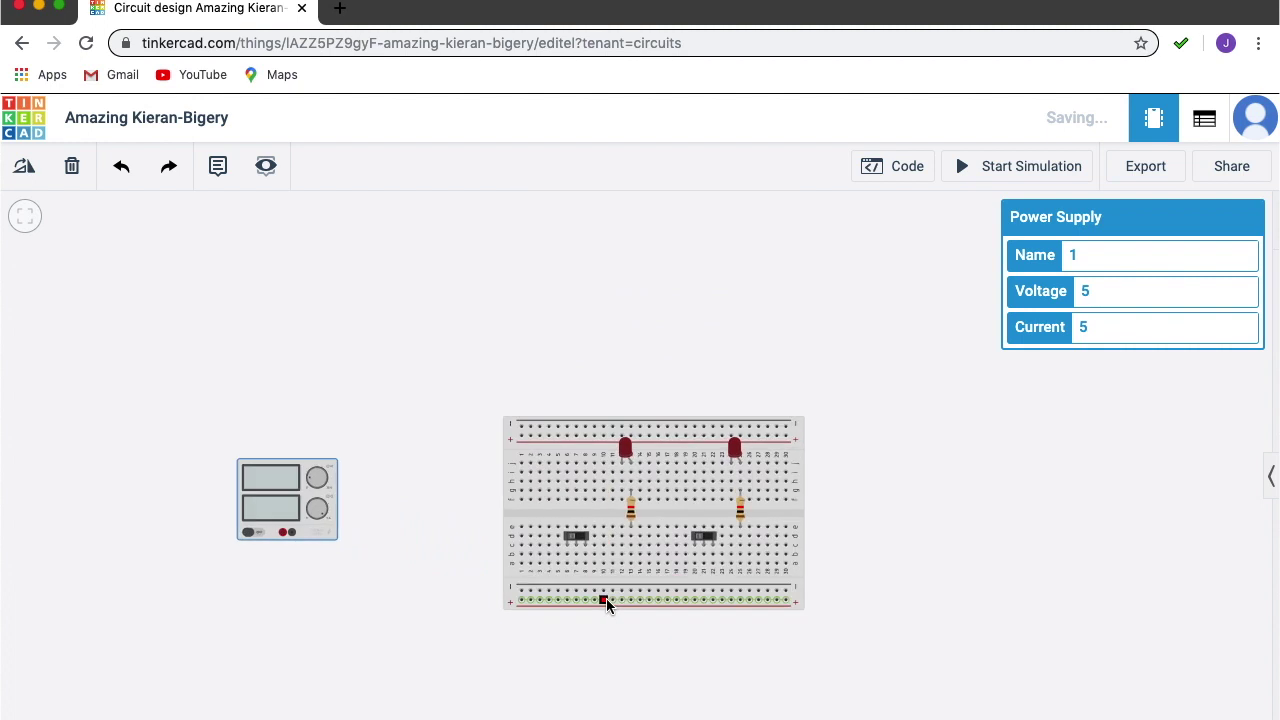
scroll(546, 598, "up", 4)
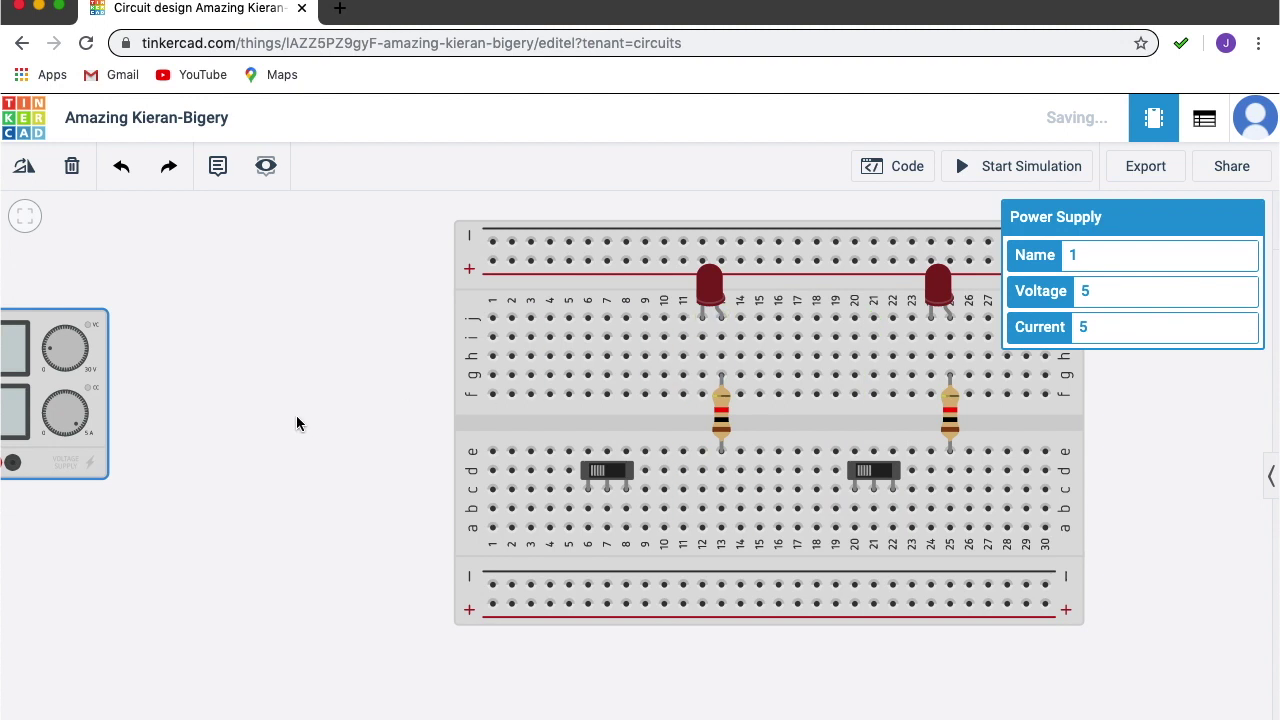
Wire the supply's negative terminal to the bottom − rail and its positive terminal, via a bend, to the bottom + rail.
left_click_drag(52, 333, 292, 347)
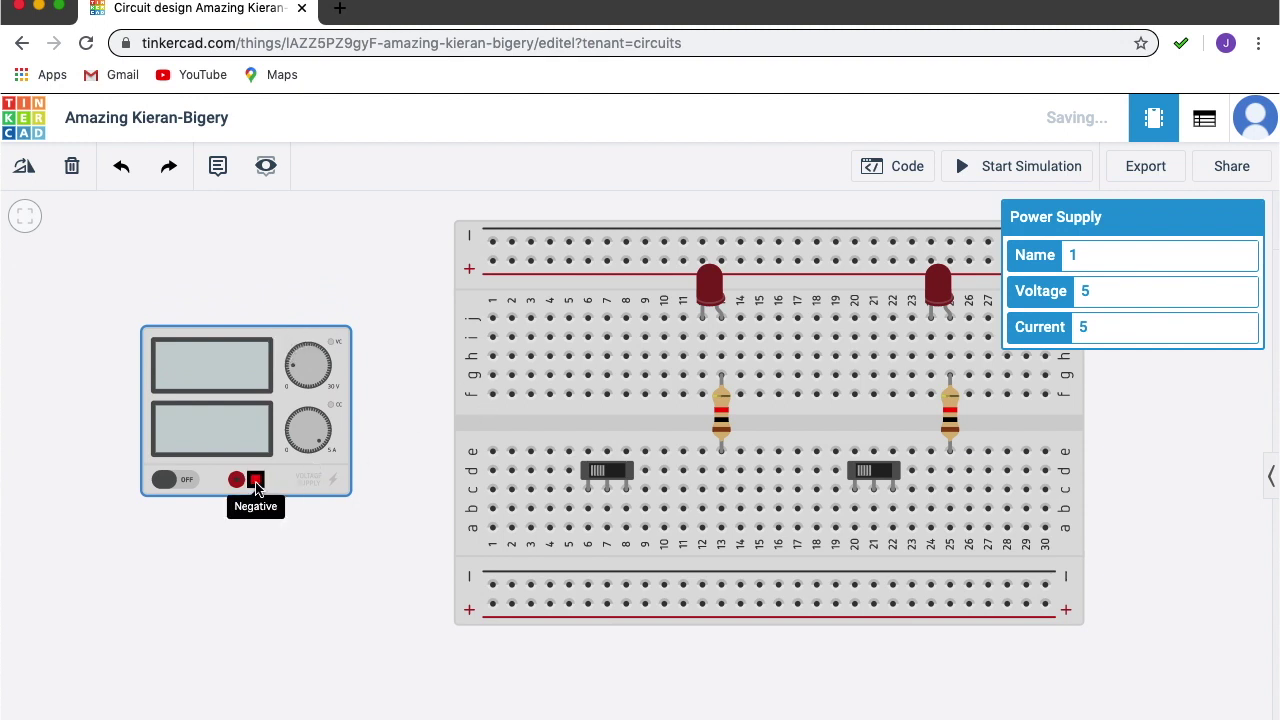
left_click_drag(256, 483, 494, 586)
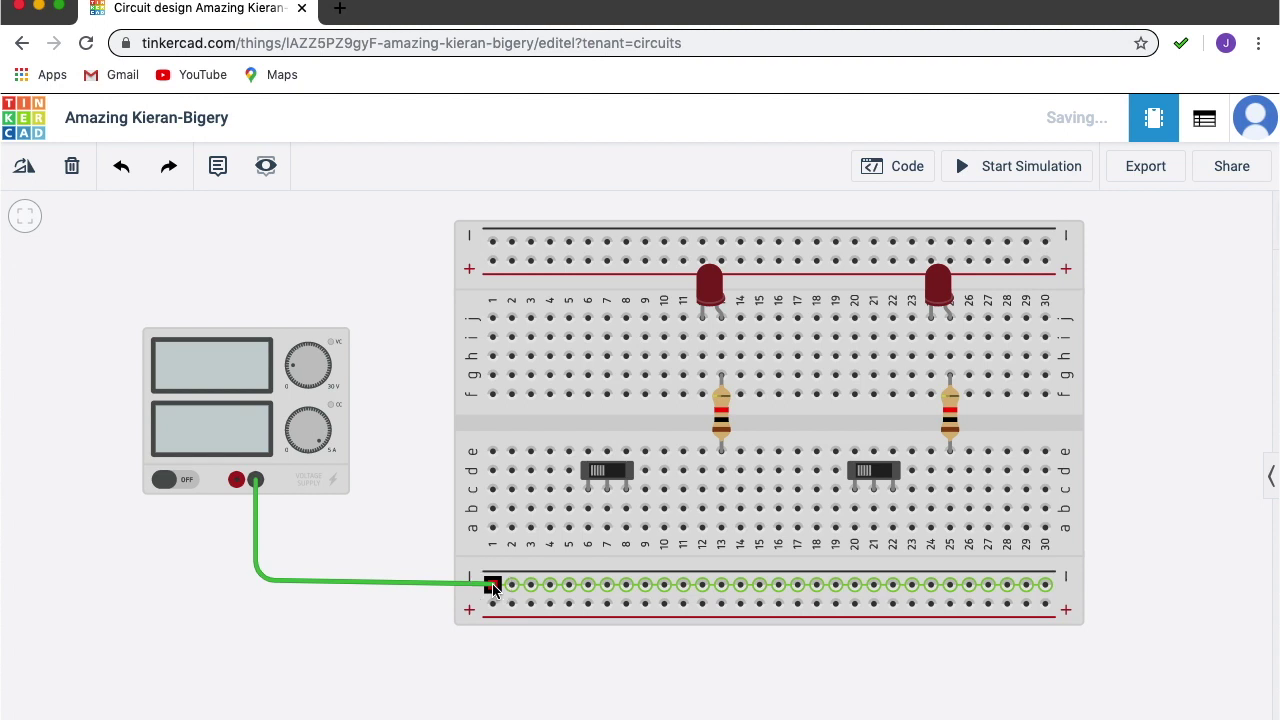
left_click(493, 586)
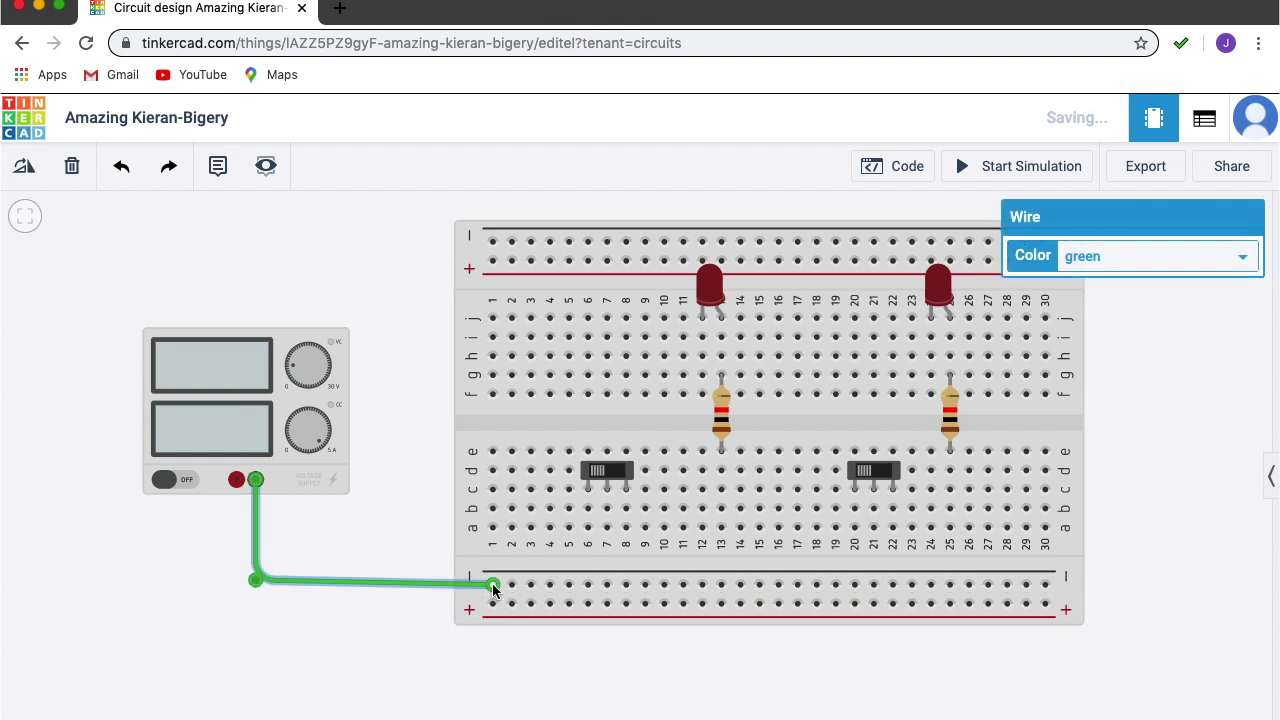
left_click(236, 482)
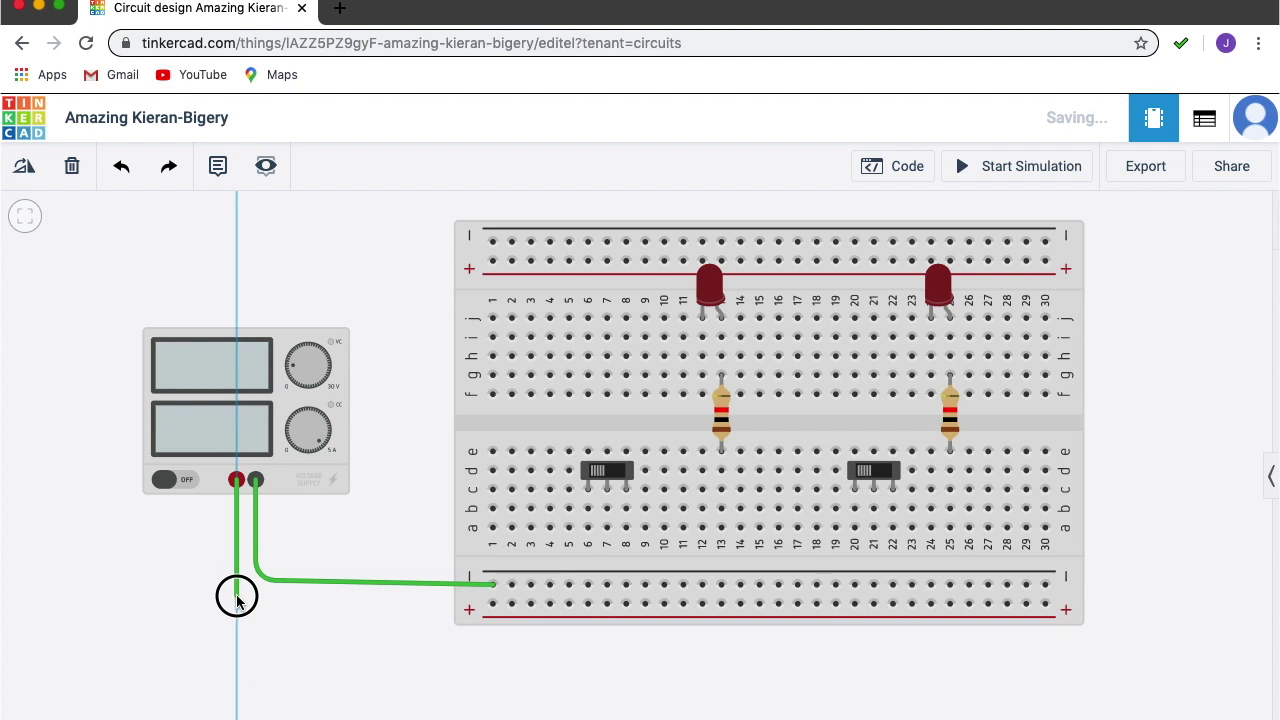
left_click(237, 598)
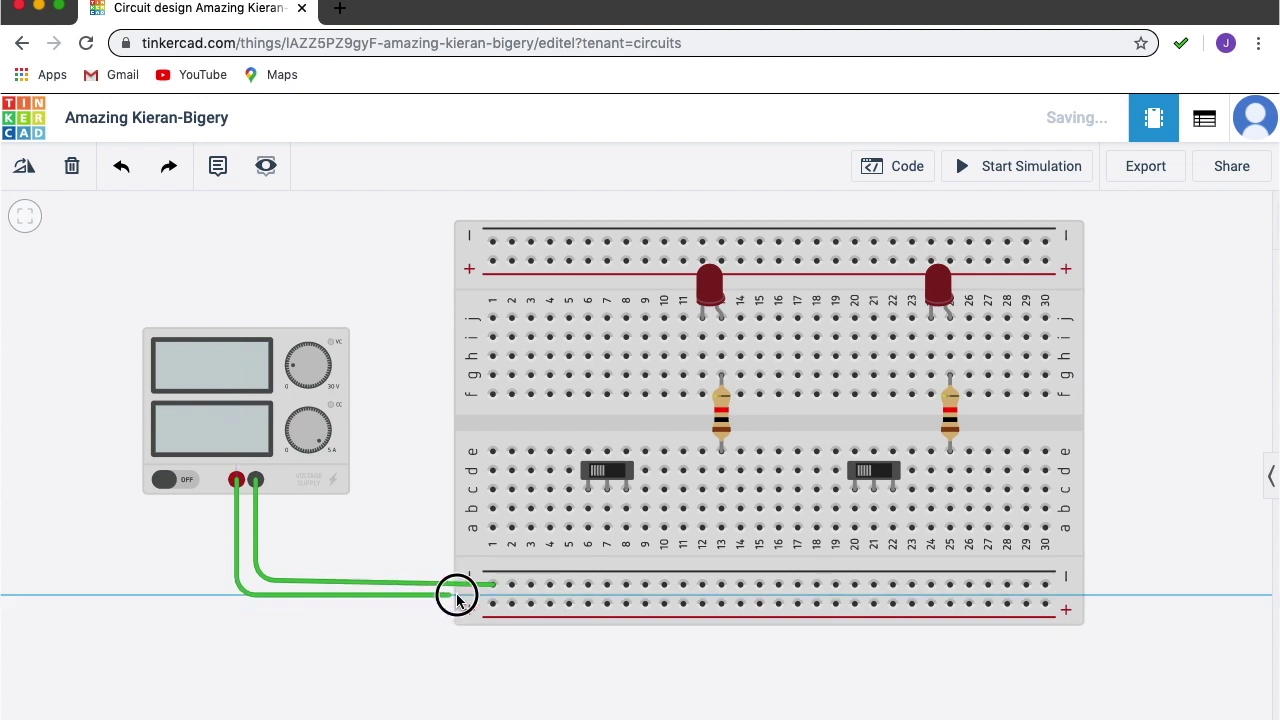
left_click(492, 604)
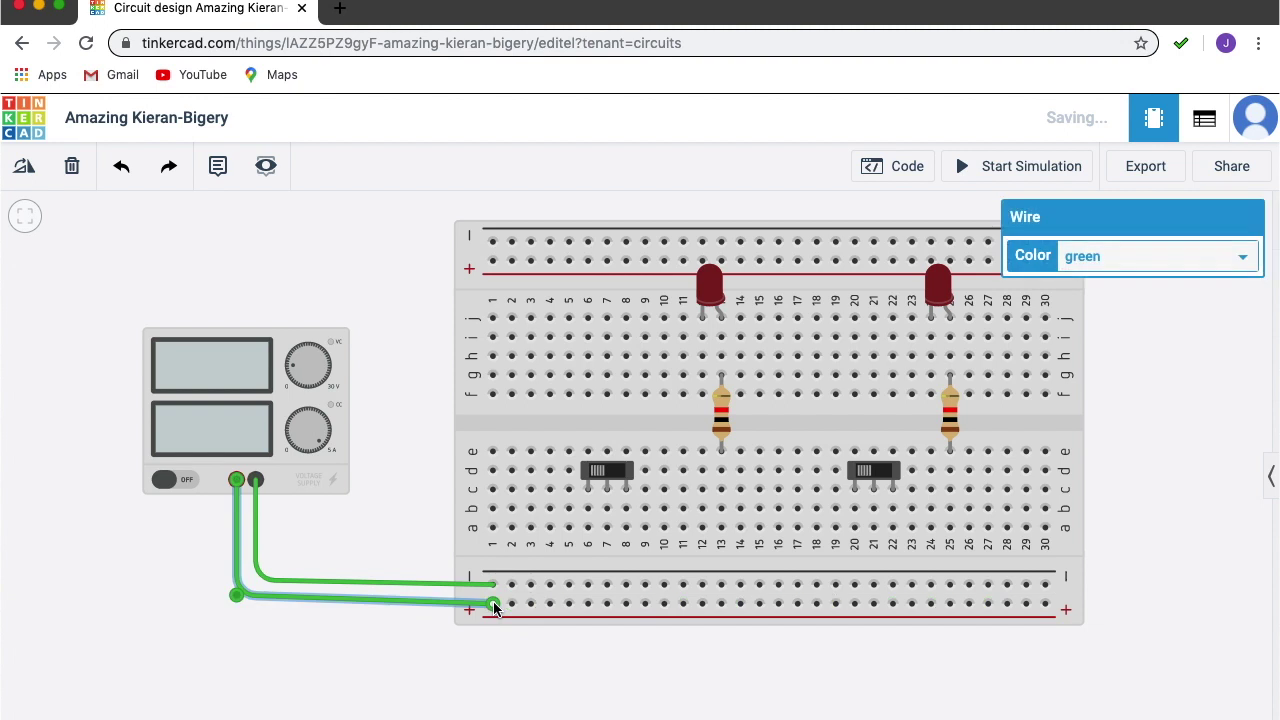
left_click(518, 431)
Run wires at the right end from the bottom − and + rails up to the top − and + rails.
left_click_drag(514, 417, 507, 427)
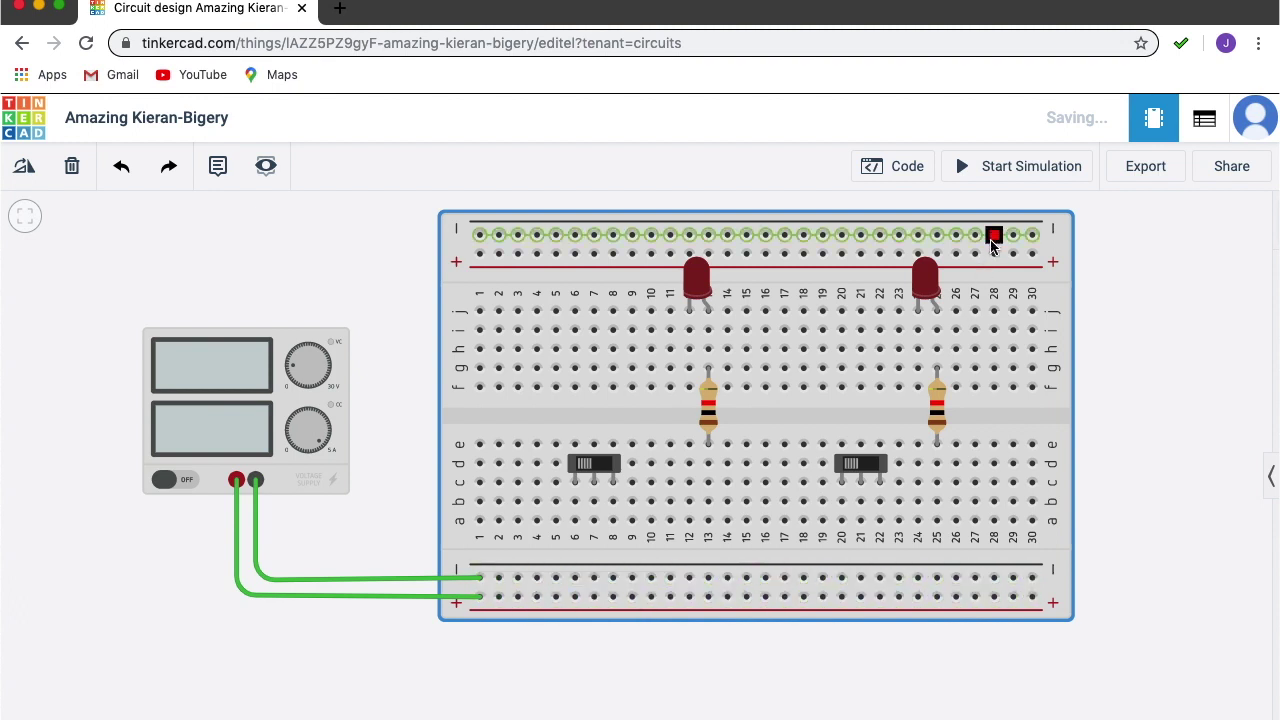
left_click(1013, 580)
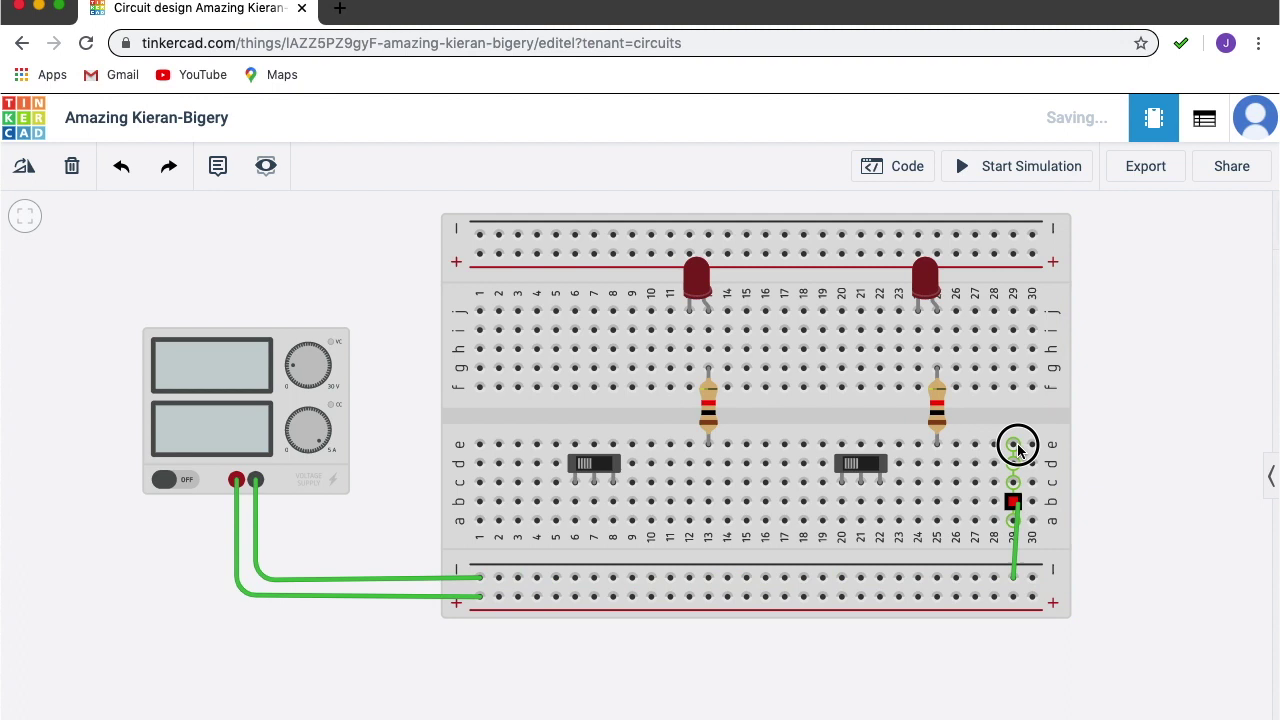
left_click(1013, 236)
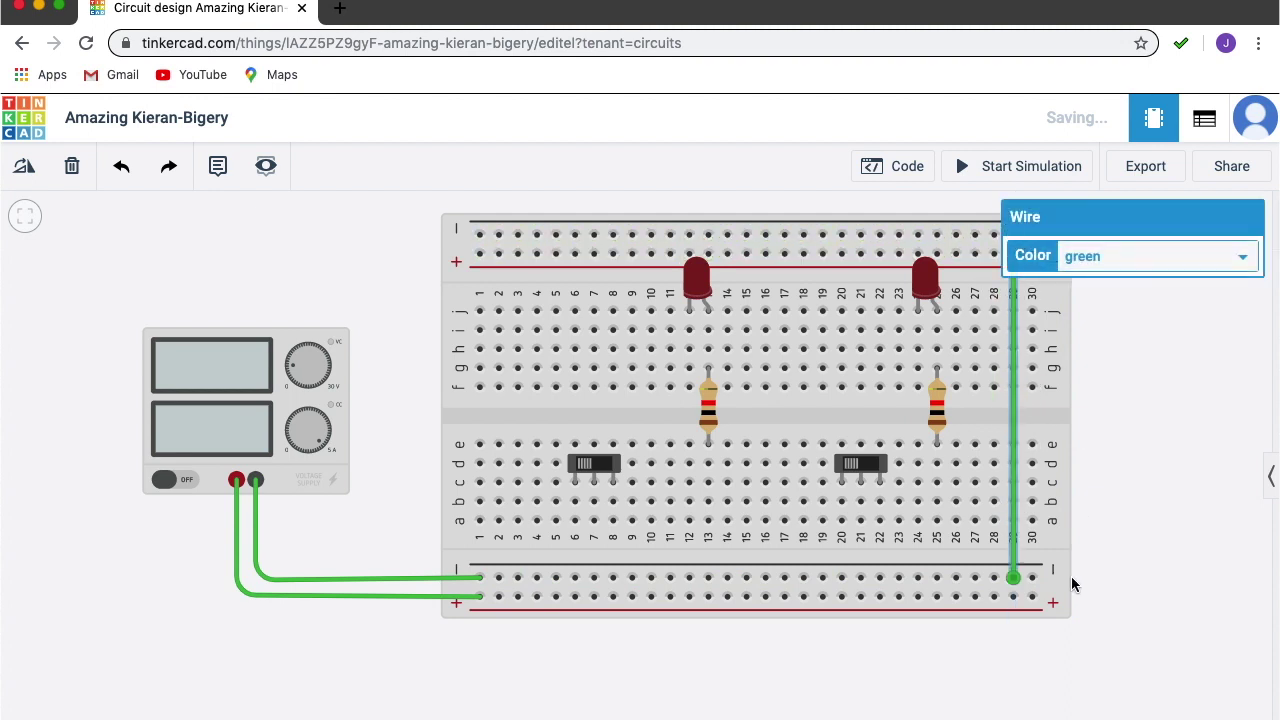
left_click(1033, 600)
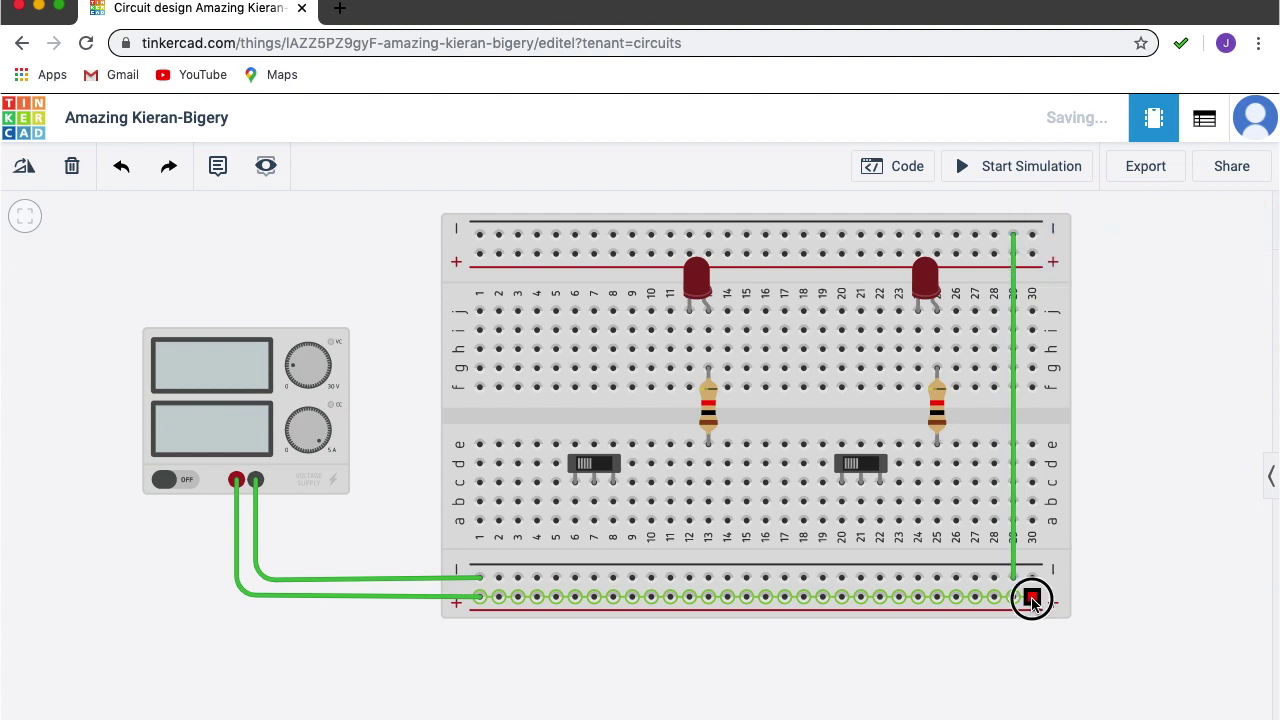
left_click(1034, 255)
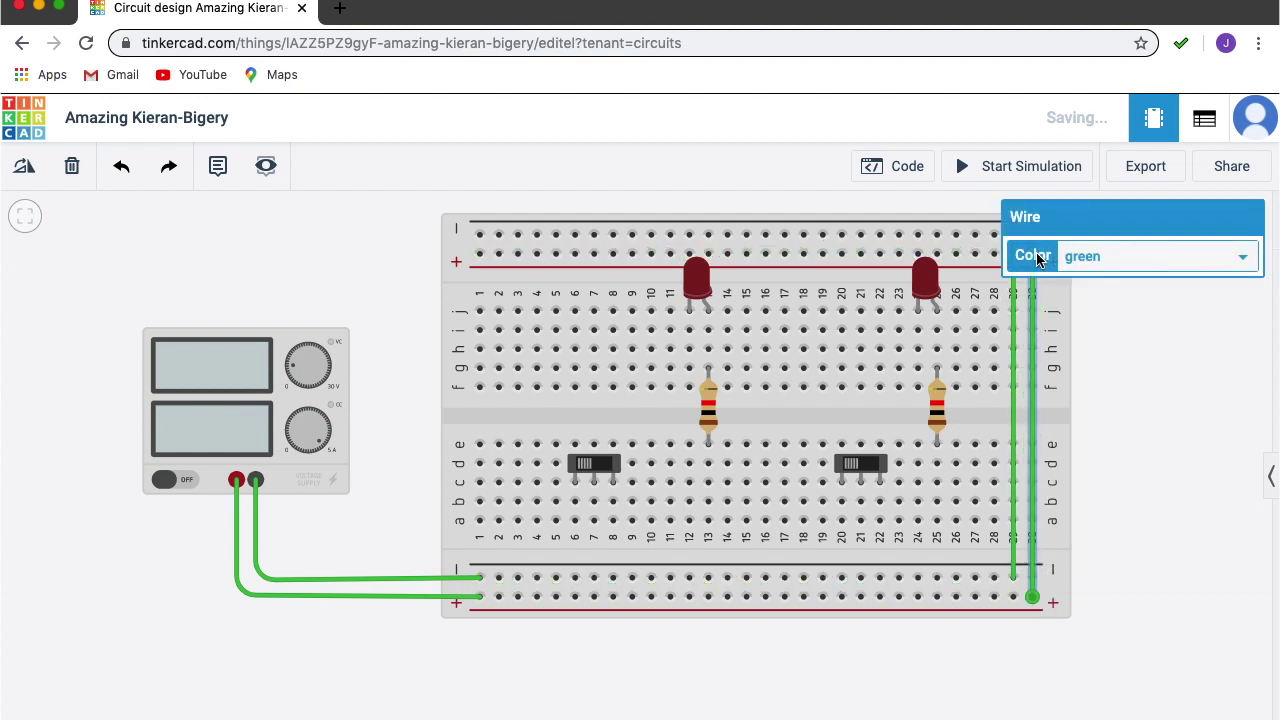
left_click(518, 707)
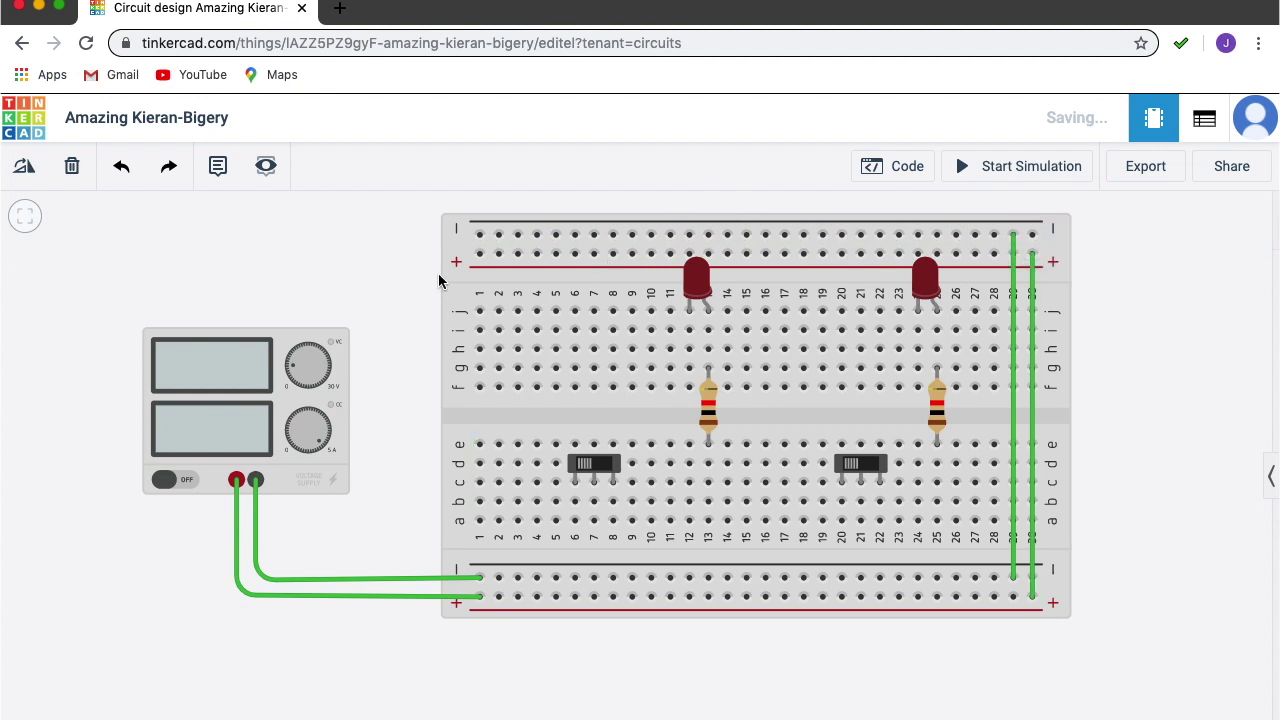
left_click(371, 311)
left_click_drag(371, 311, 354, 570)
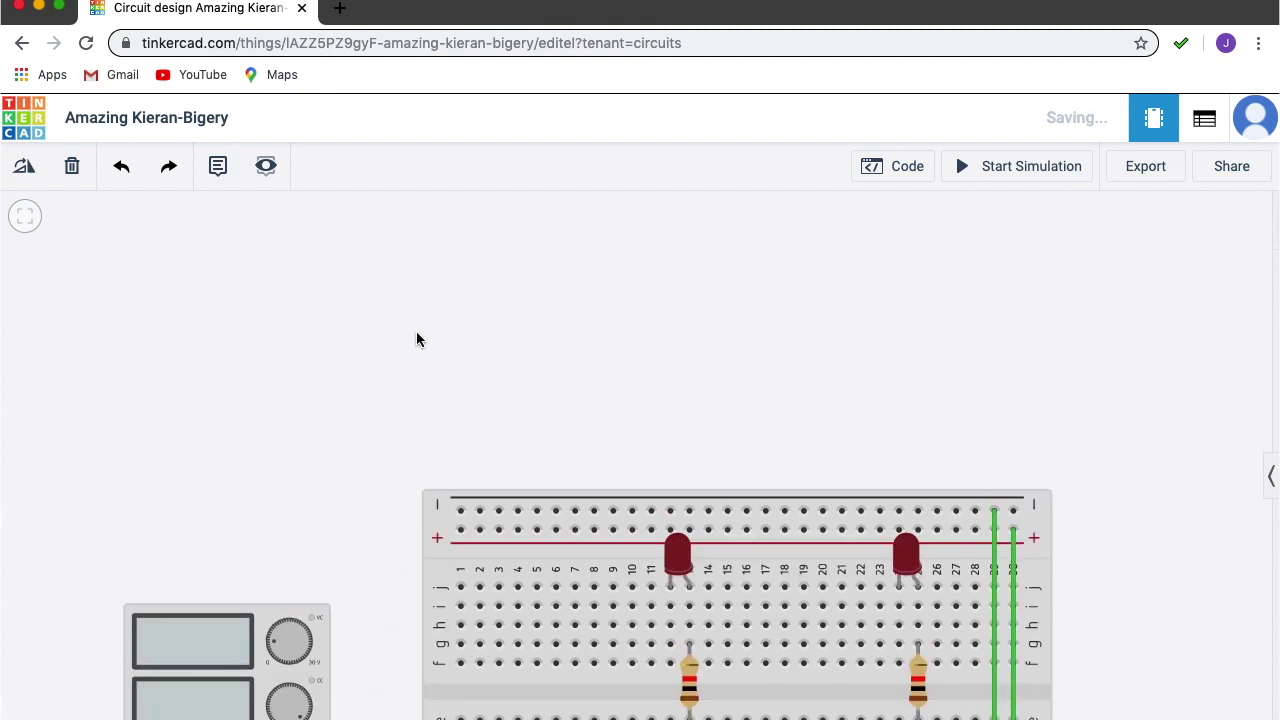
Wire the lower board's top + and − rails to the upper 74HC08 board's bottom + and − rails.
scroll(416, 331, "up", 2)
scroll(416, 340, "down", 3)
left_click_drag(597, 538, 601, 405)
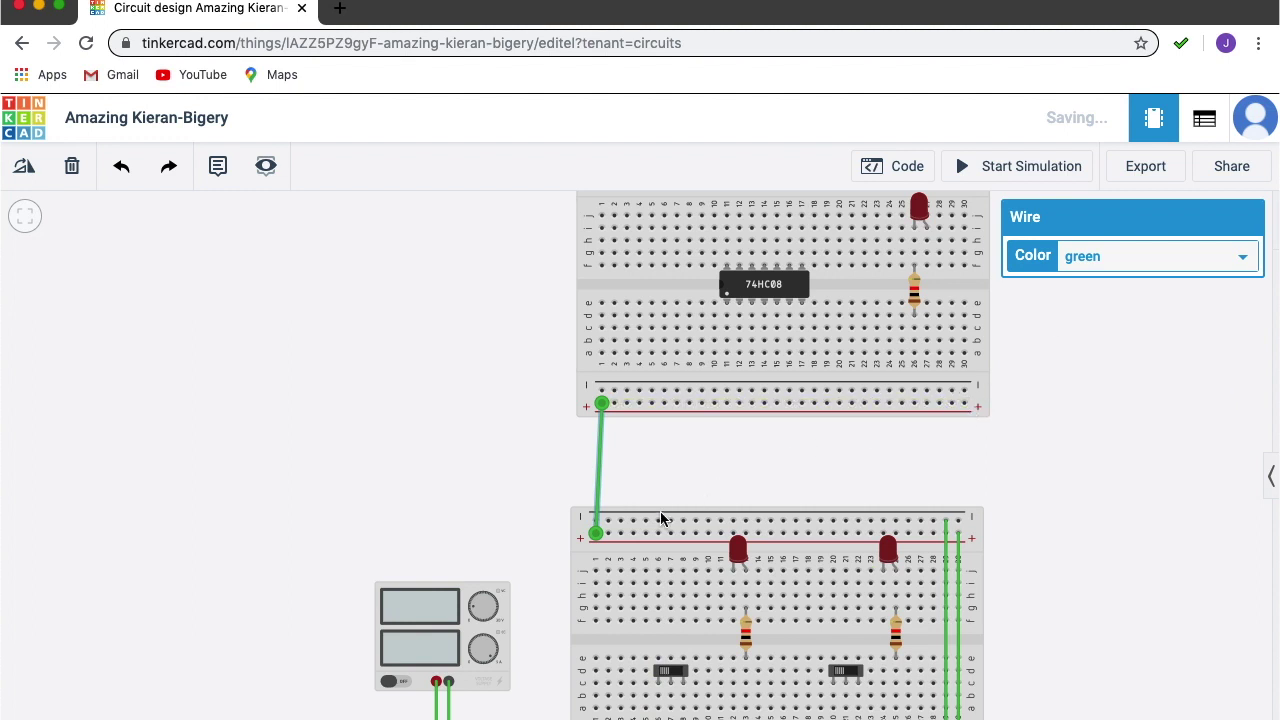
left_click_drag(607, 520, 616, 394)
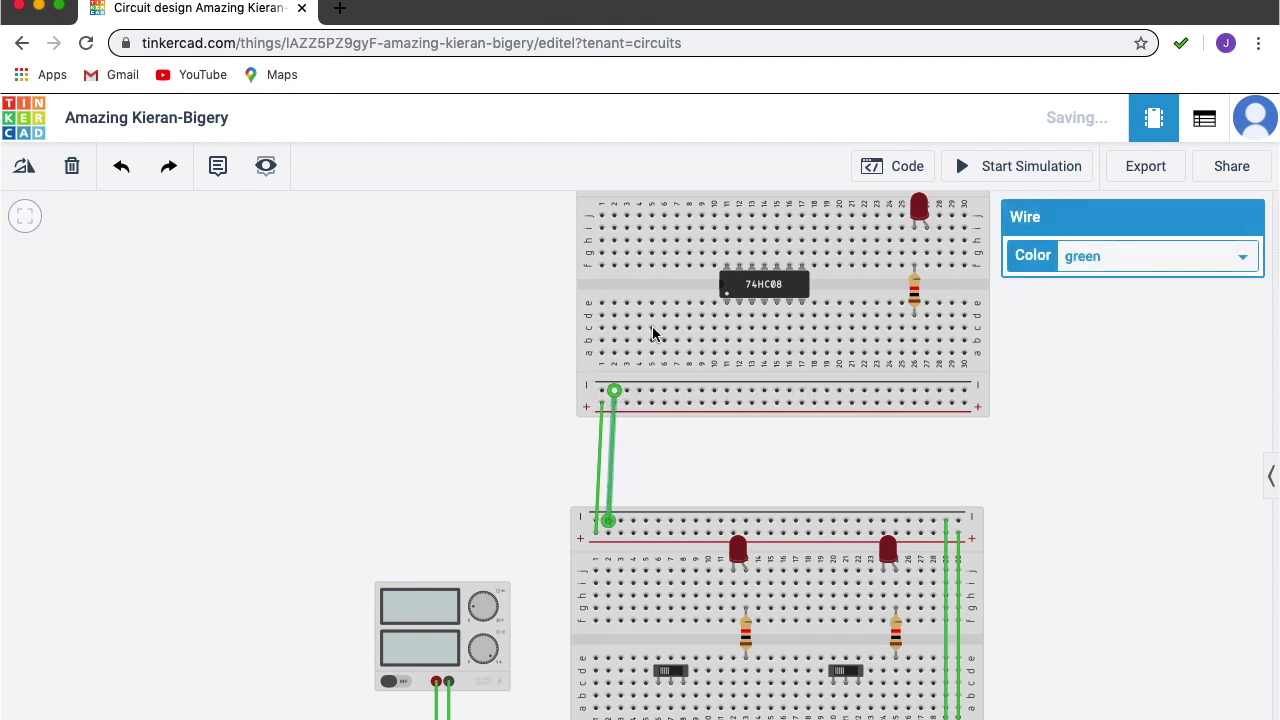
left_click_drag(471, 383, 405, 484)
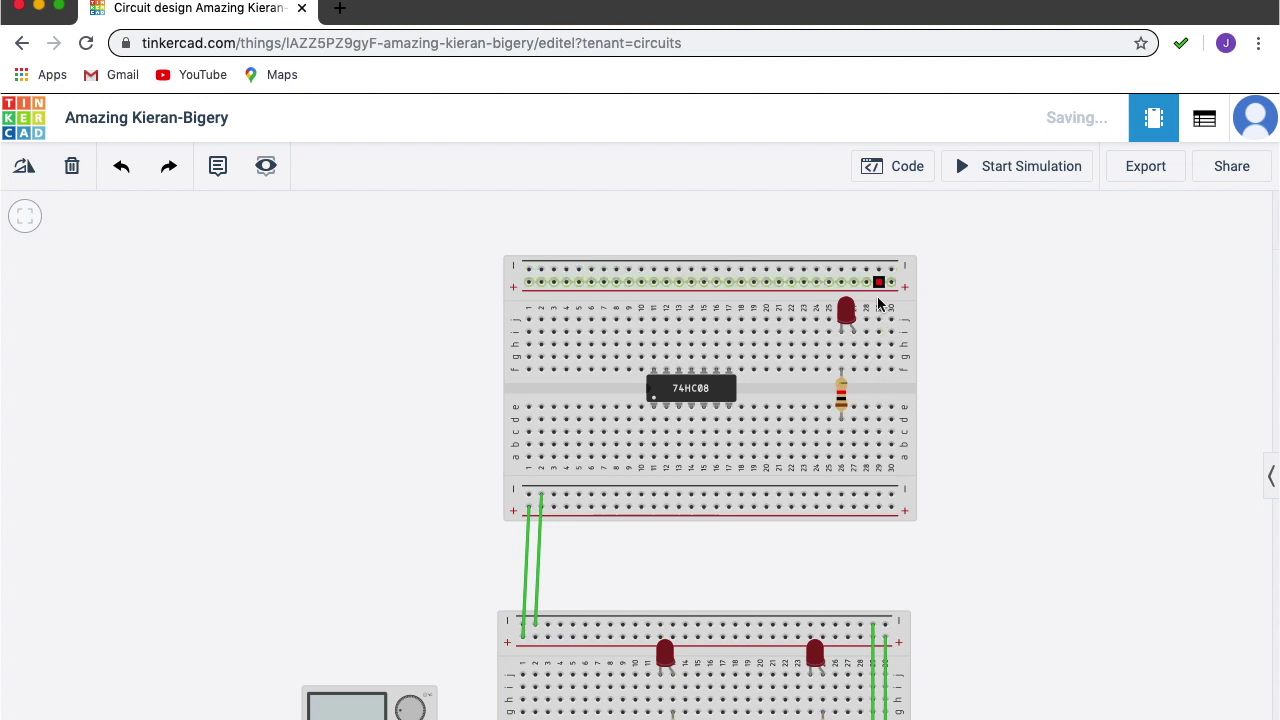
Join the upper board's bottom − and + rails to its top rails and shift the resistor beside the chip.
left_click(892, 495)
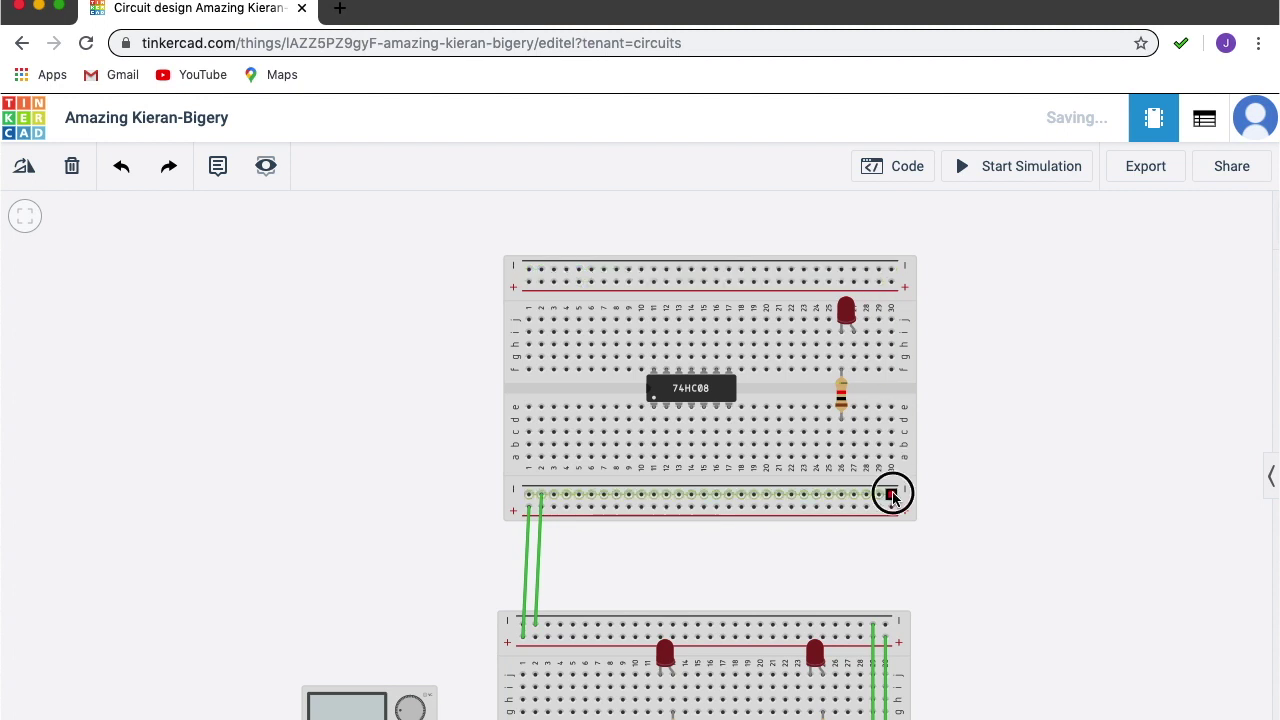
left_click(893, 270)
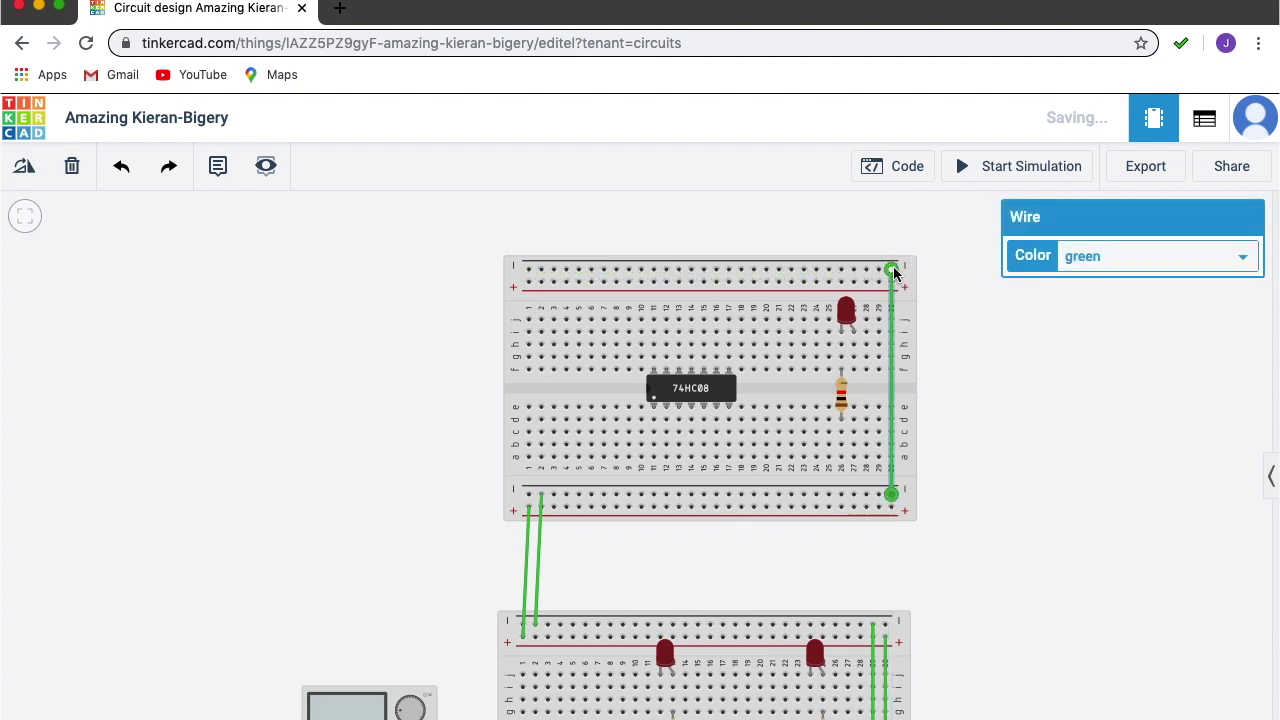
left_click_drag(878, 508, 880, 286)
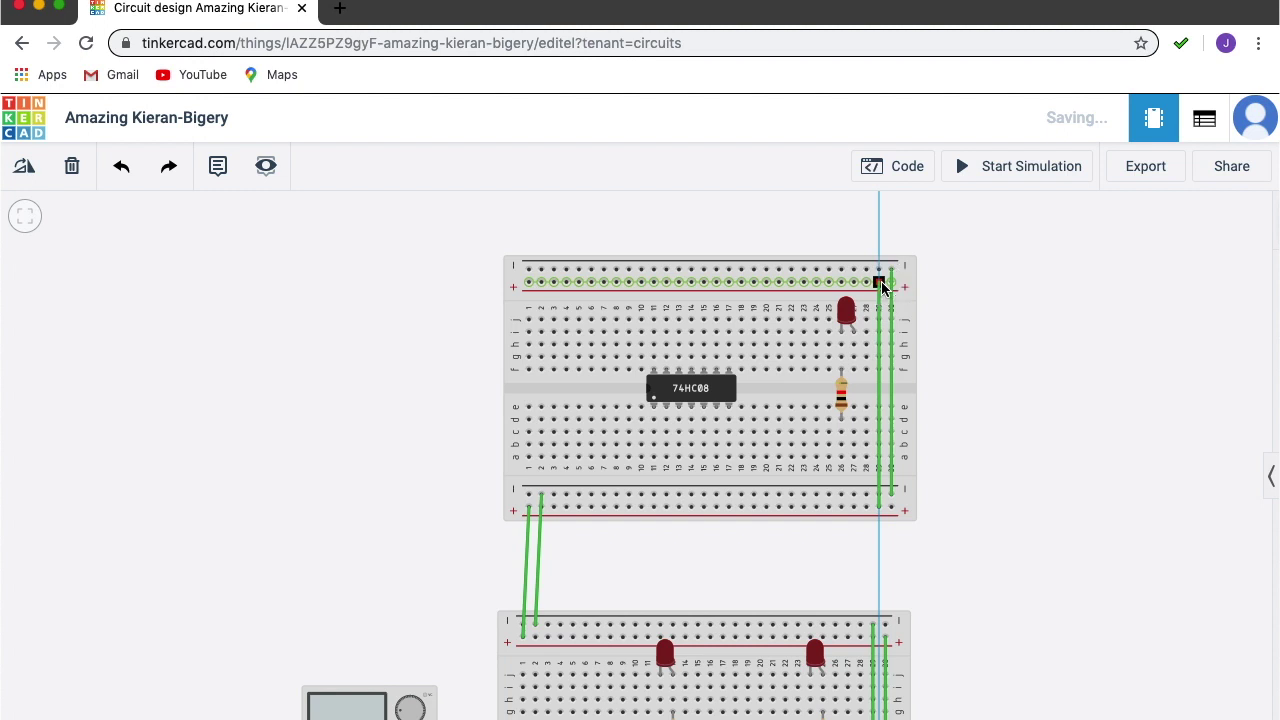
left_click(879, 284)
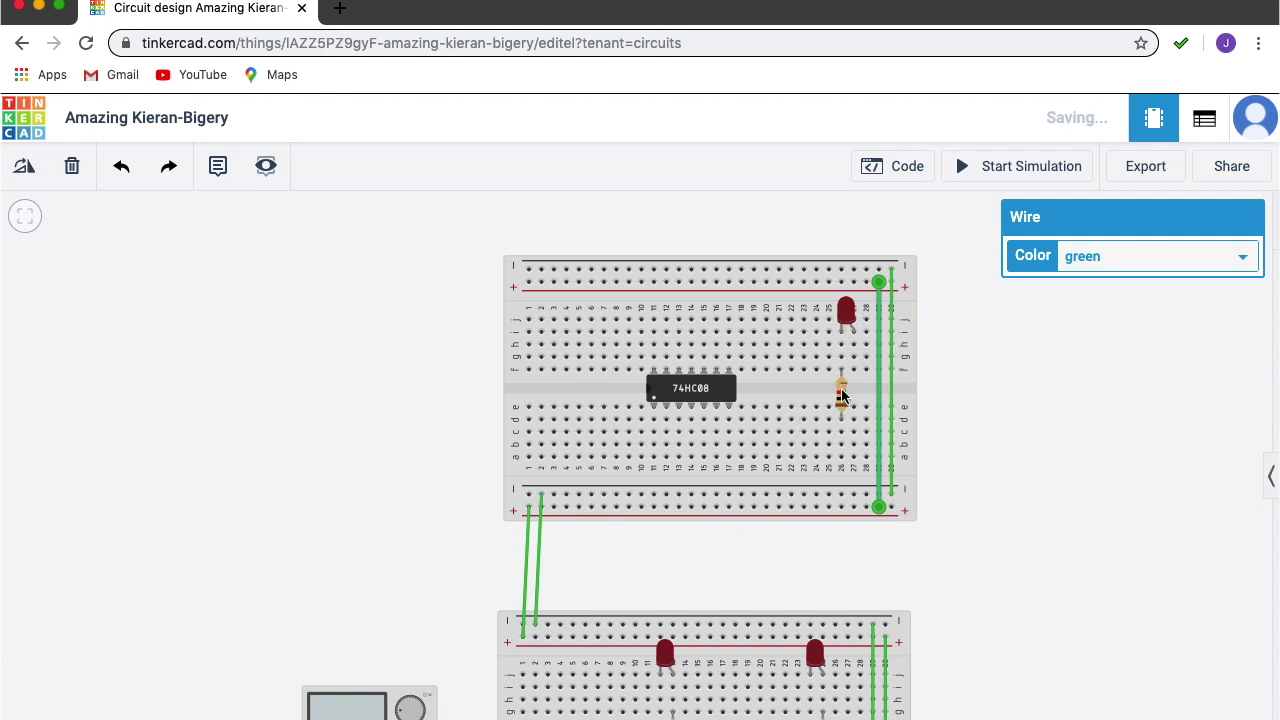
left_click_drag(842, 396, 767, 394)
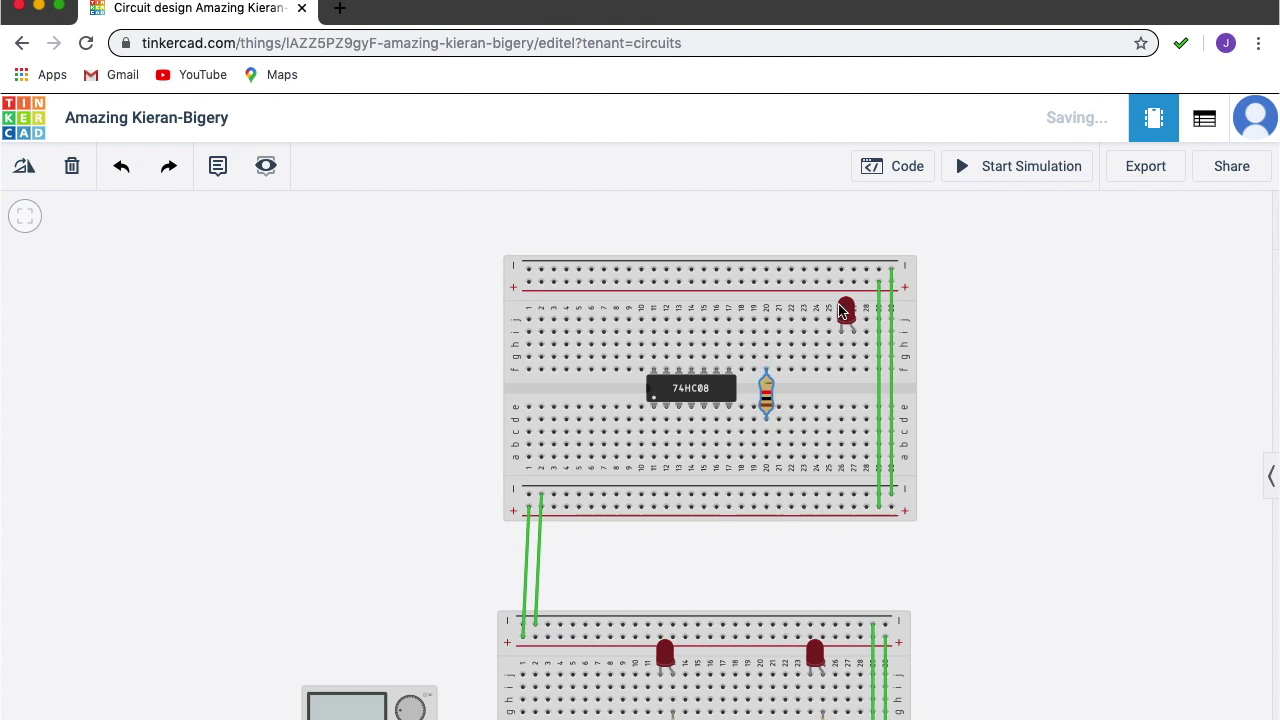
Move the upper LED left and one row down, and shift its resistor one column right.
left_click_drag(849, 314, 778, 318)
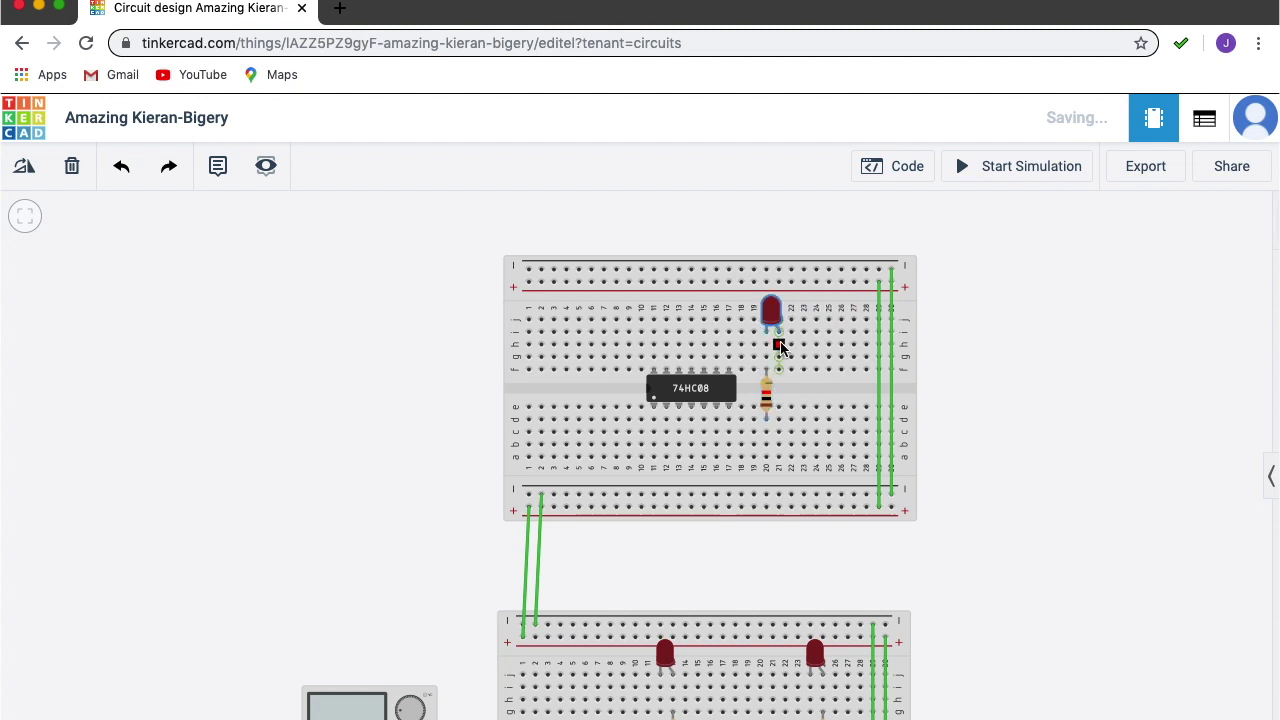
left_click_drag(770, 305, 770, 331)
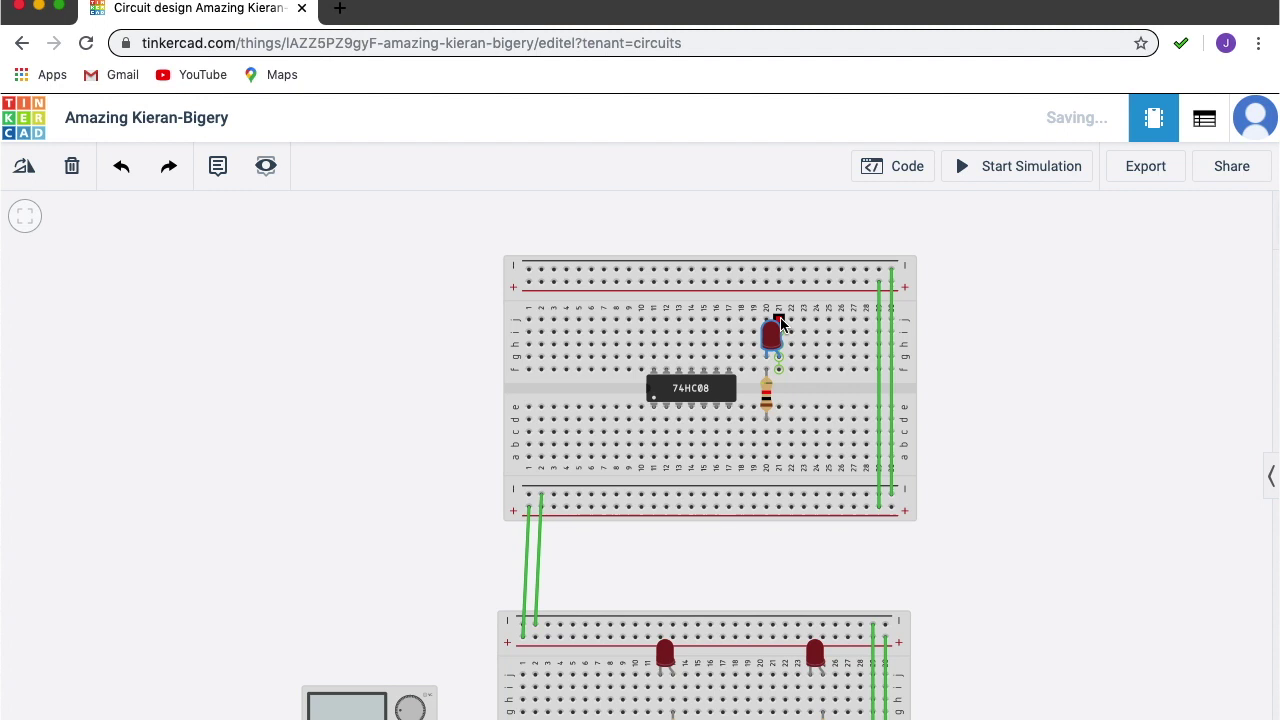
mouse_move(768, 410)
left_mouse_down()
mouse_move(789, 400)
mouse_move(779, 405)
left_mouse_up()
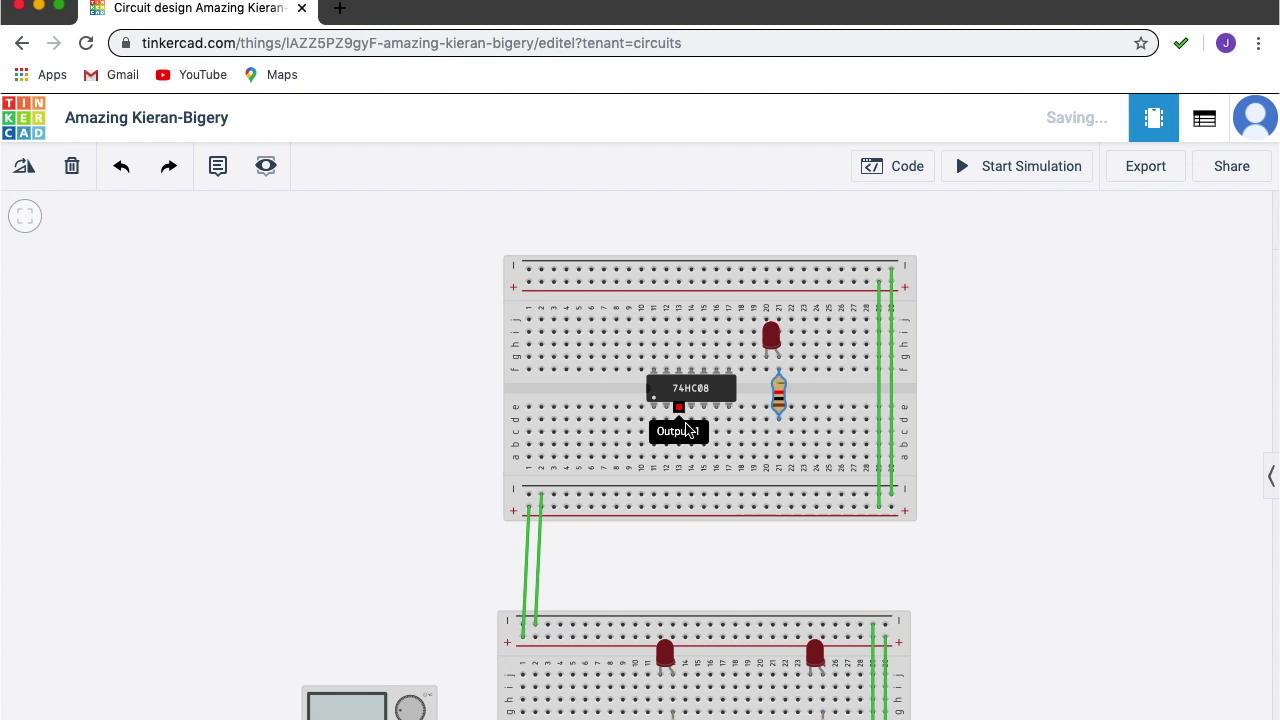
Wire the upper LED's pin and the lower board's left LED leg to their top rails.
left_click(767, 320)
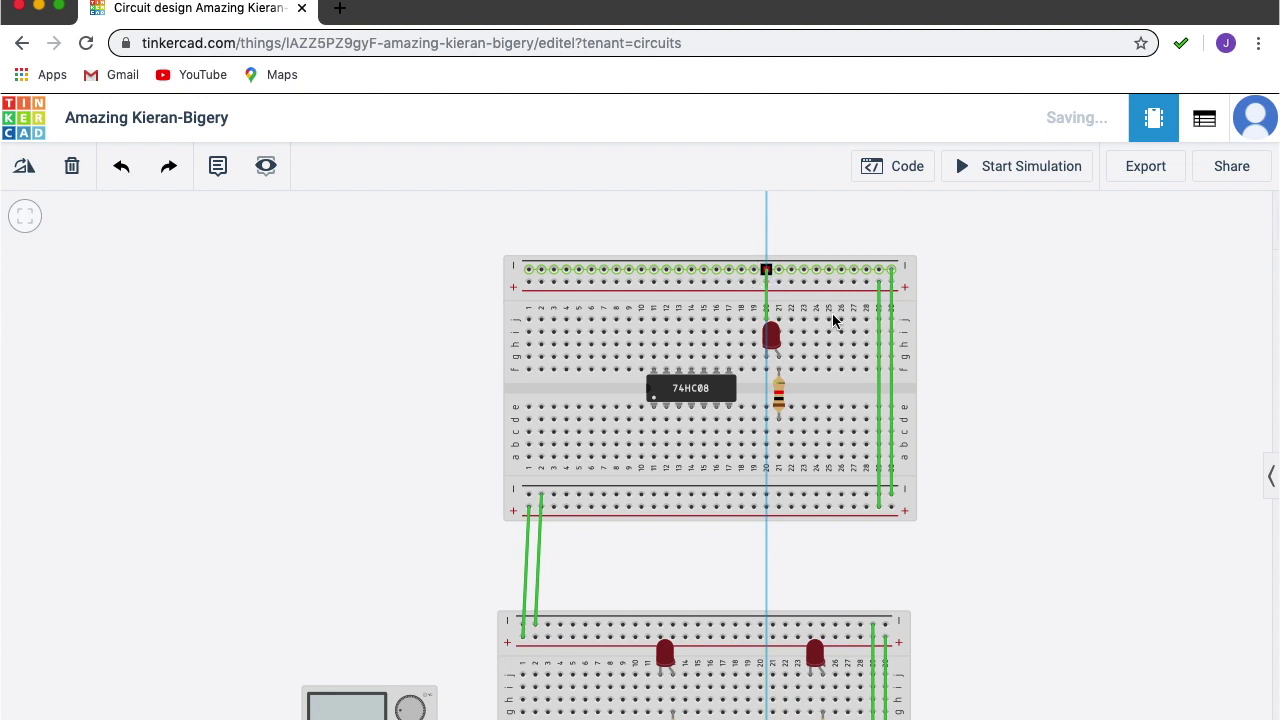
left_click(766, 270)
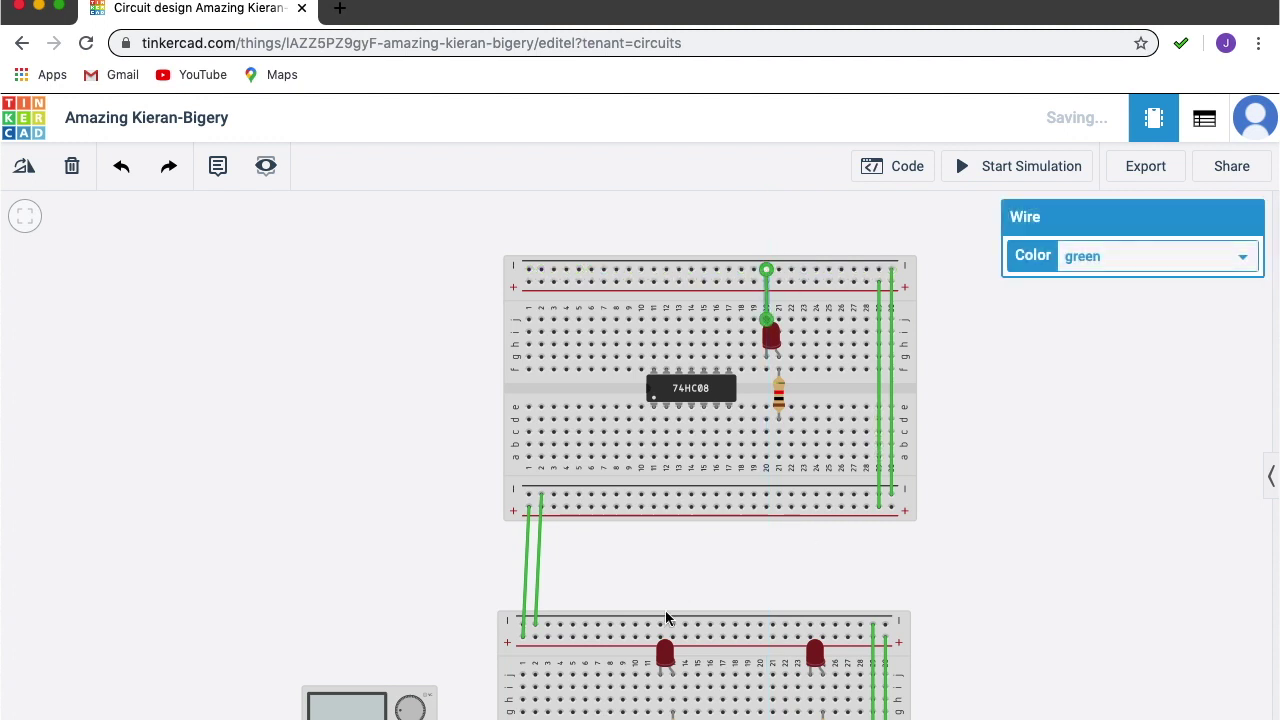
left_click(662, 688)
left_click(662, 625)
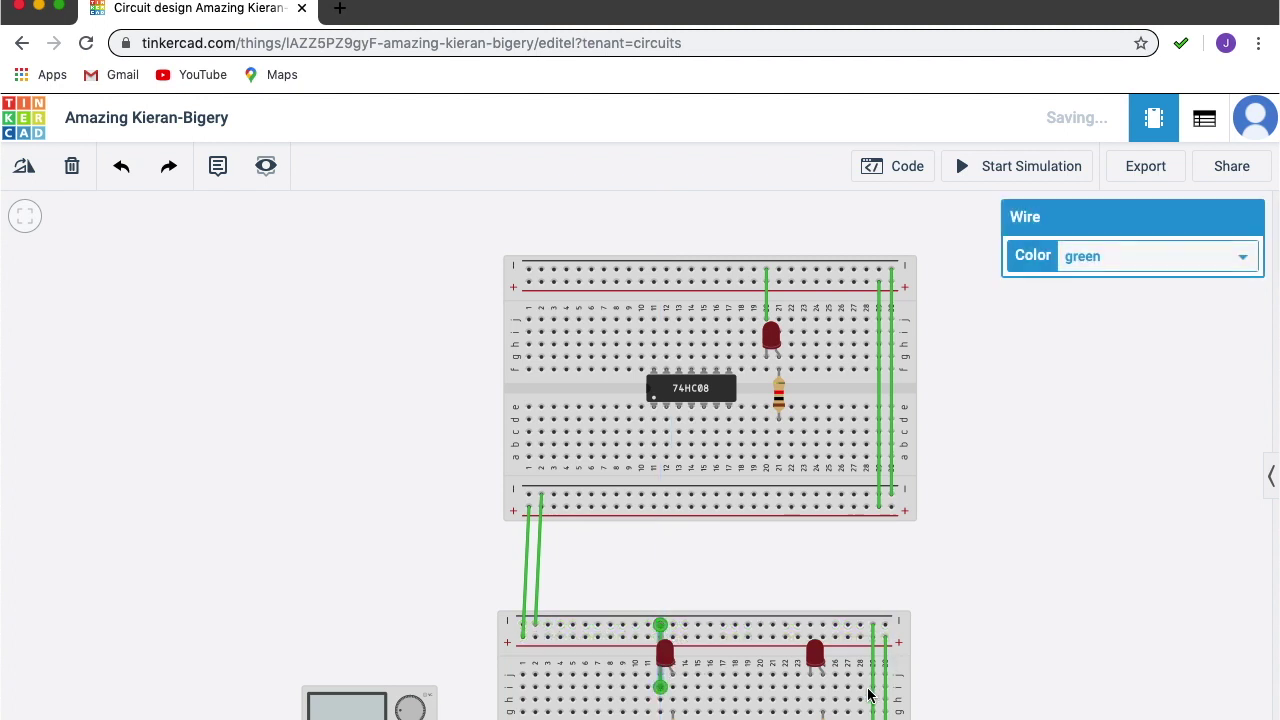
Run a wire from the lower board's right LED leg up to its top rail.
left_click(811, 688)
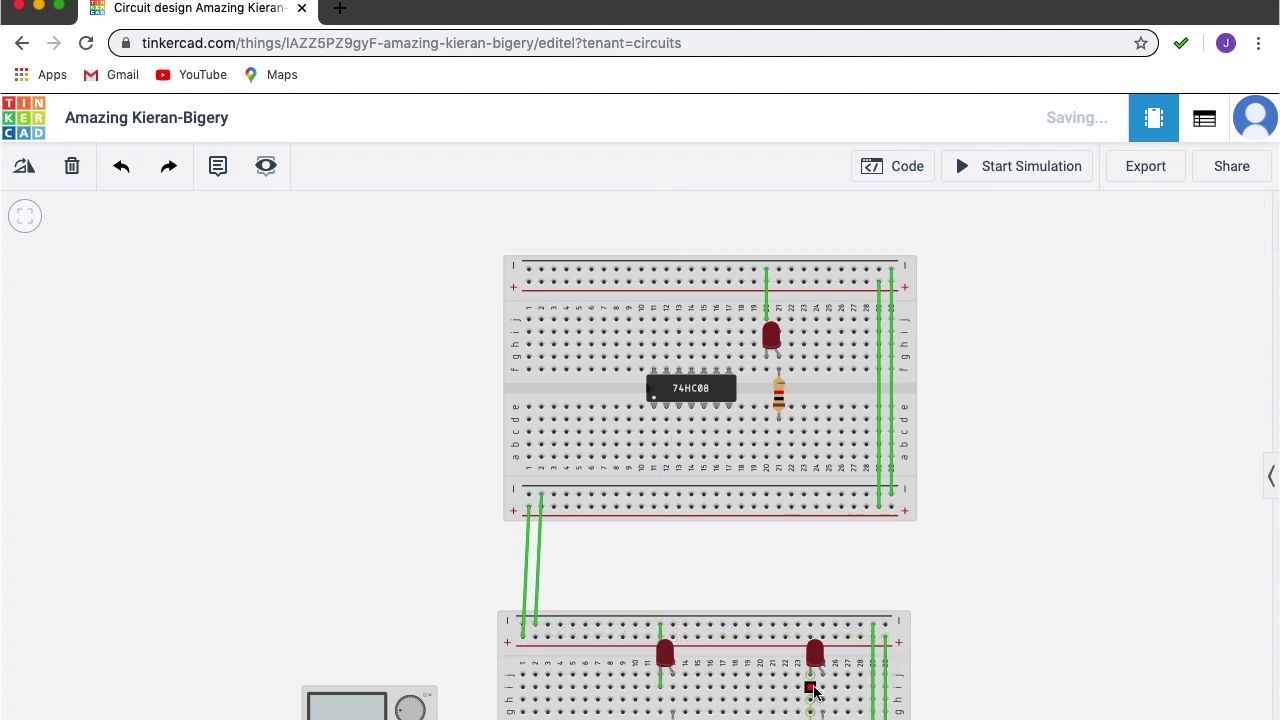
left_click(811, 627)
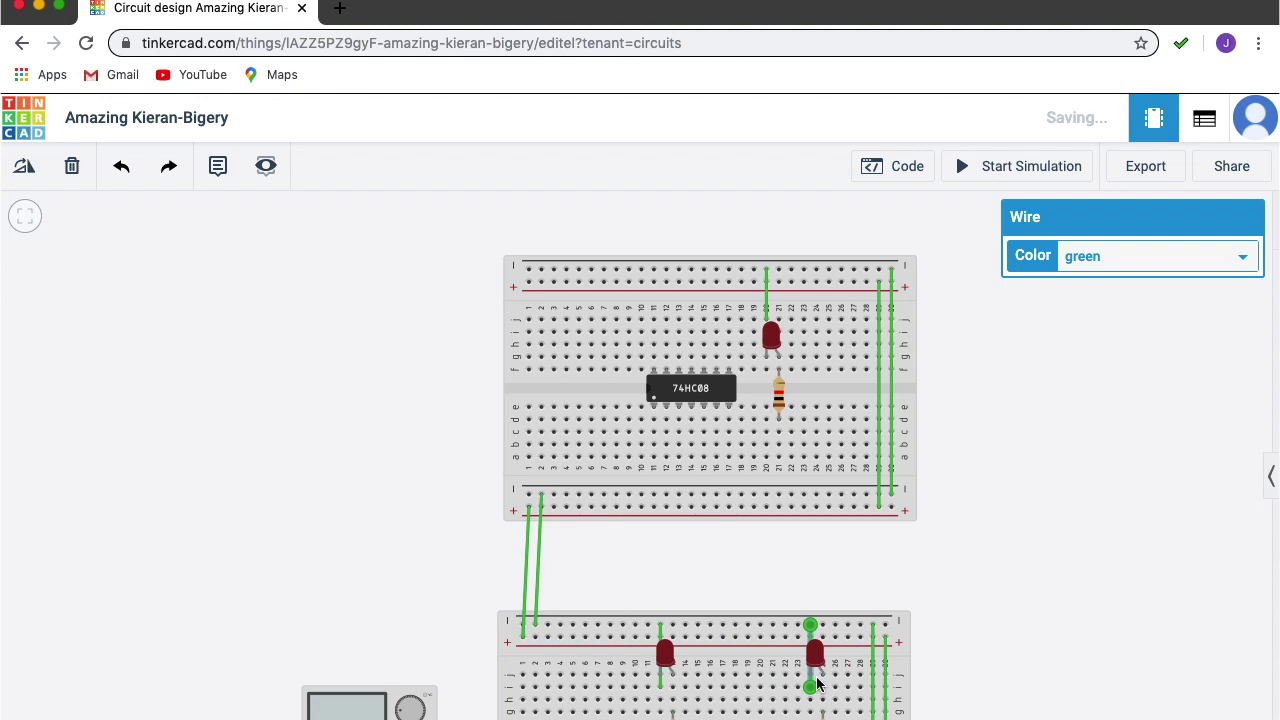
left_click(993, 442)
scroll(980, 410, "down", 5)
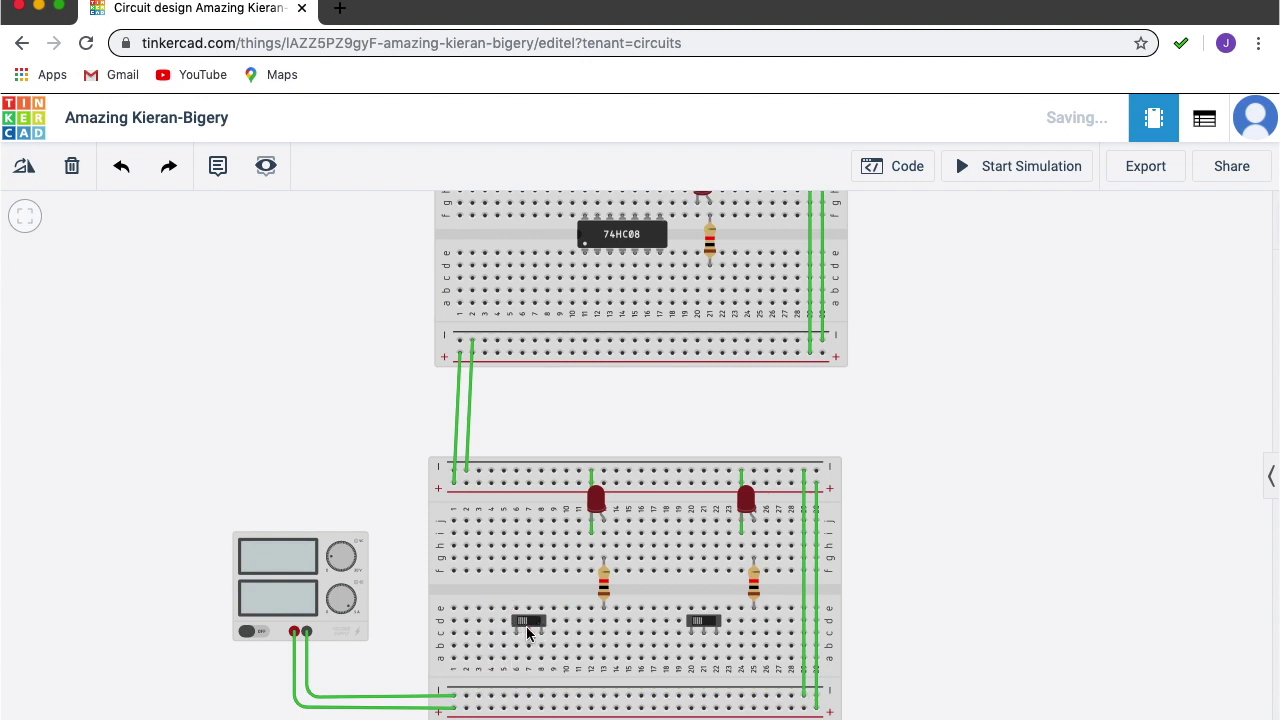
Add a row e jumper from the left switch's middle pin and a row c jumper to the left resistor.
scroll(527, 632, "up", 5)
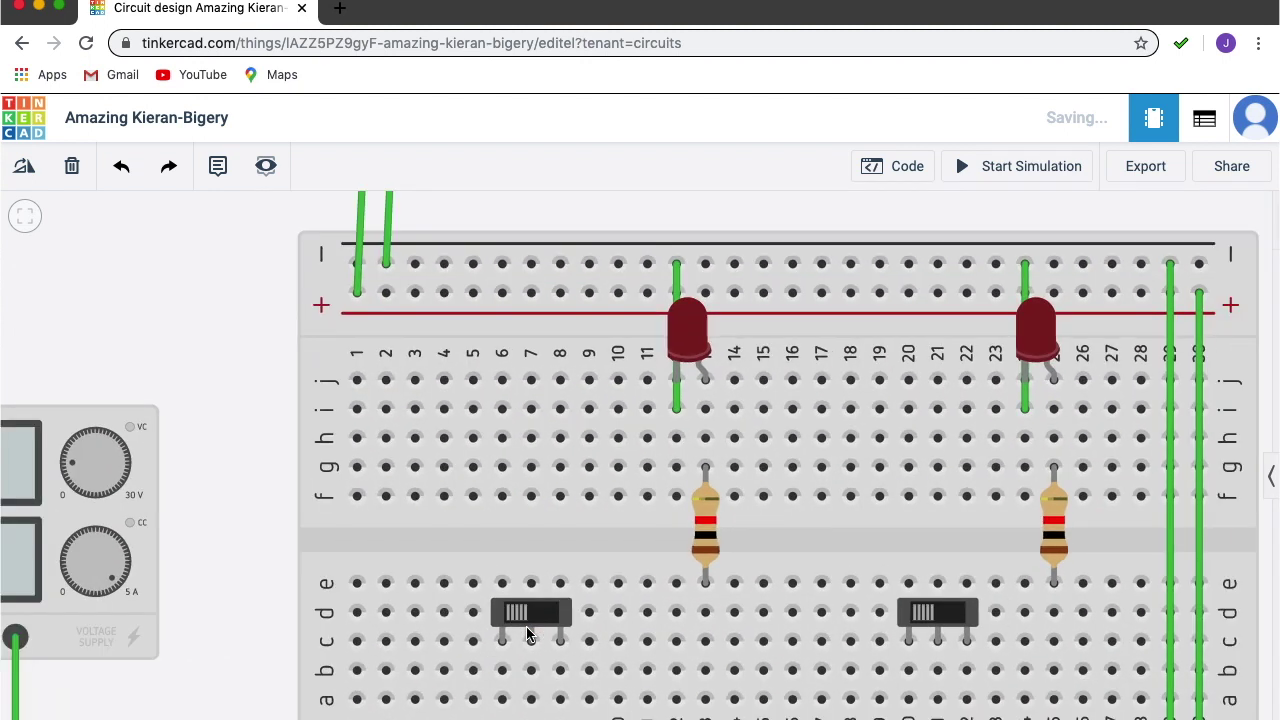
scroll(526, 626, "up", 5)
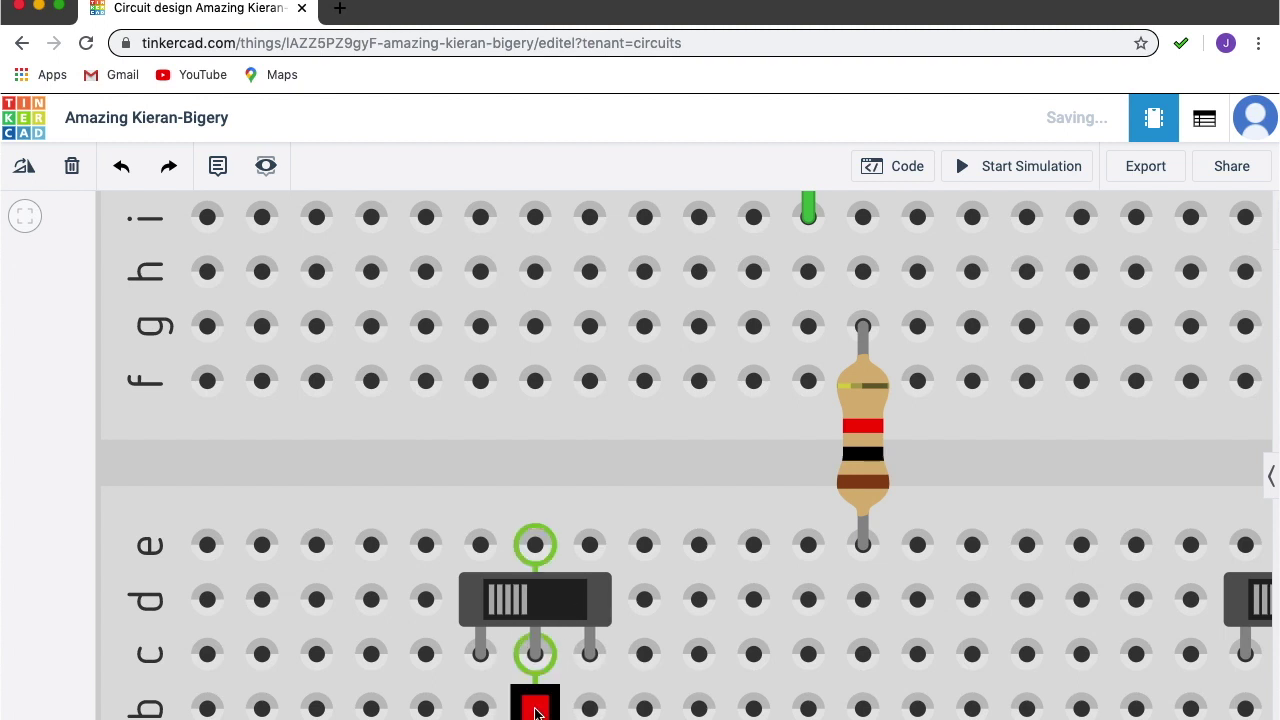
left_click(535, 546)
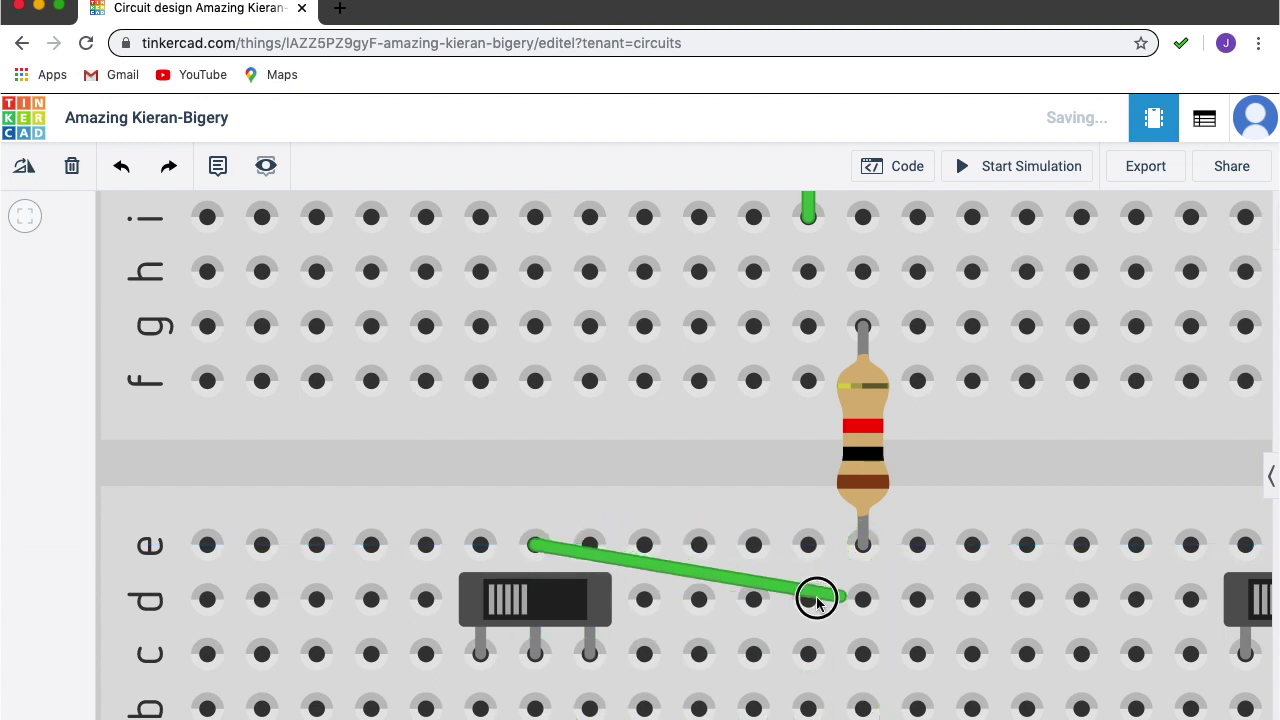
left_click(704, 542)
left_click(704, 542)
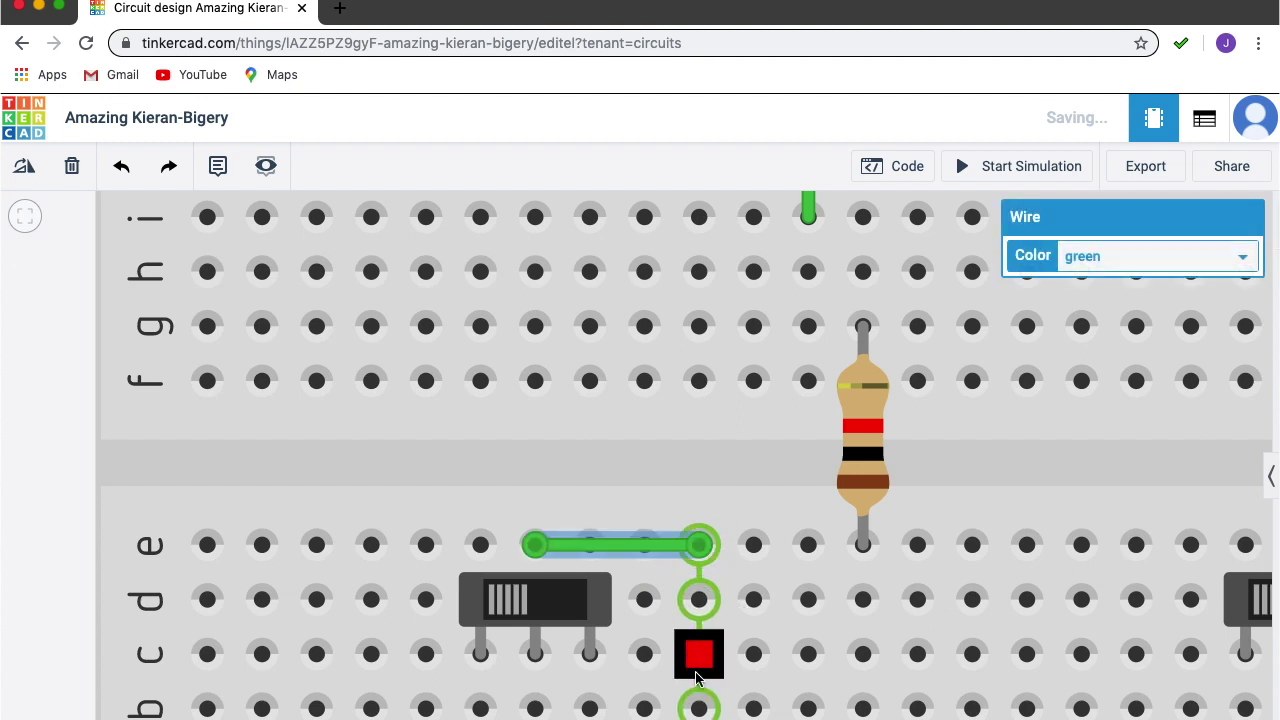
left_click(705, 655)
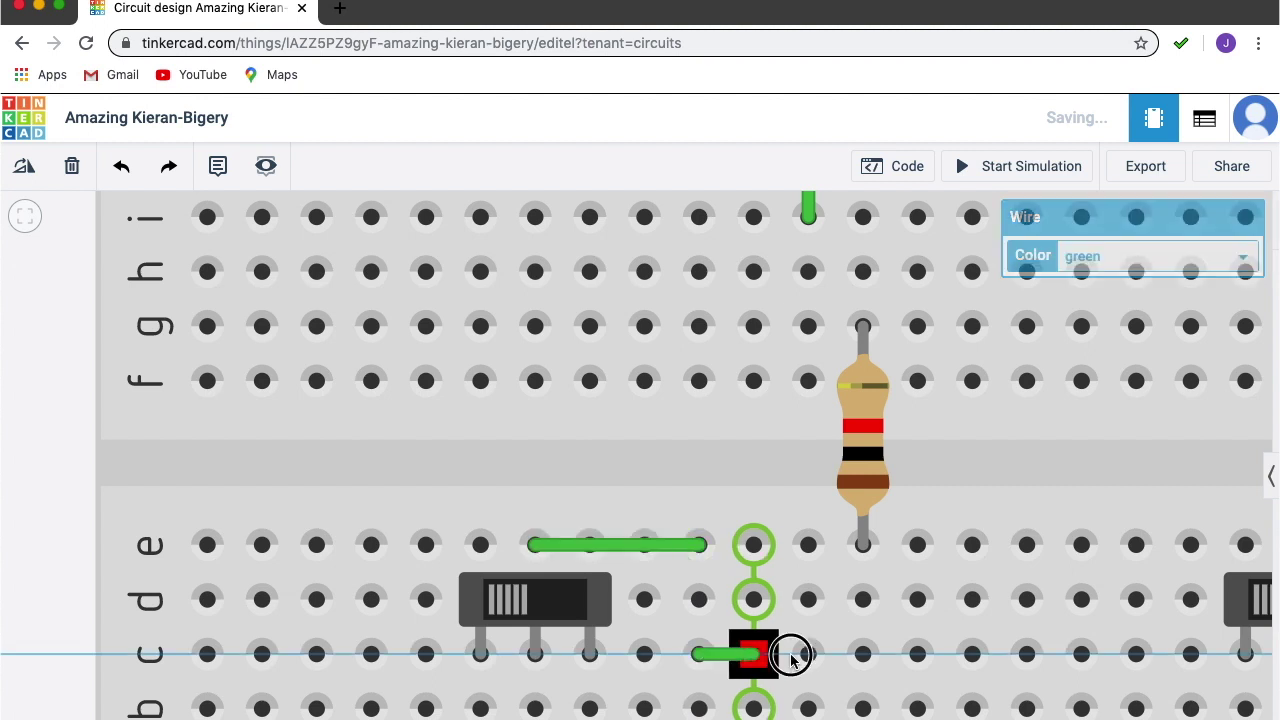
left_click(861, 655)
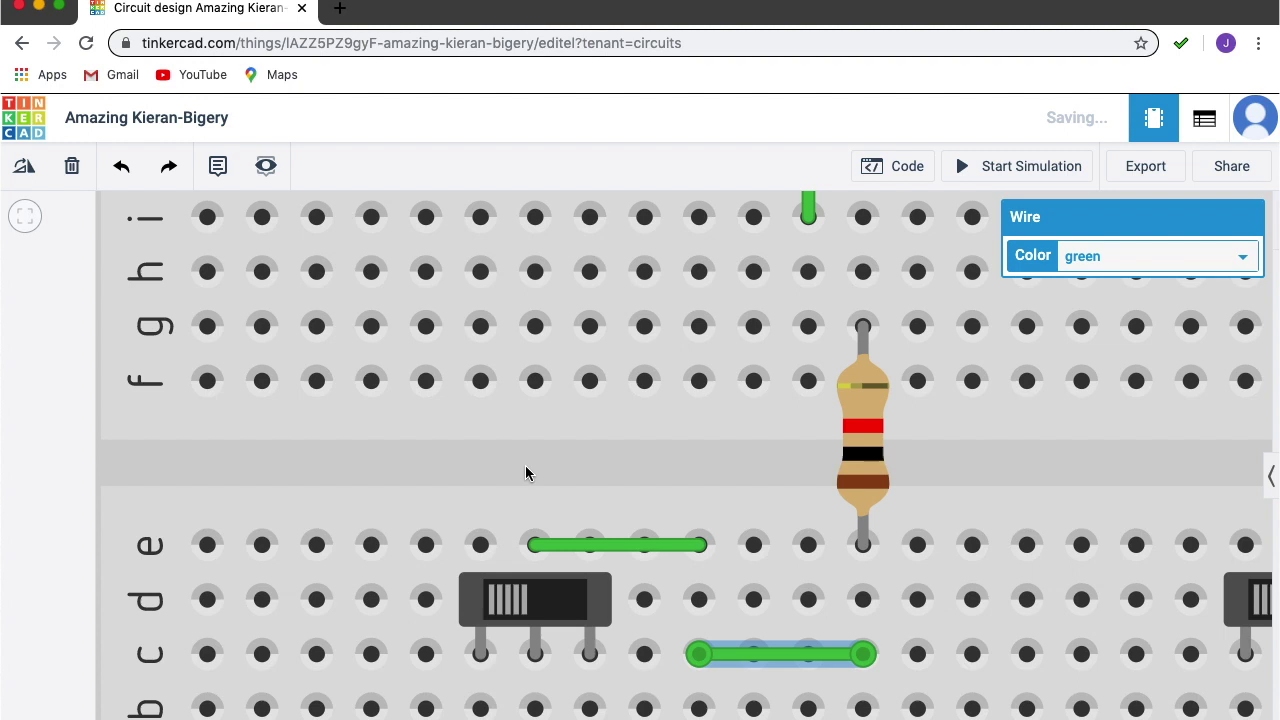
scroll(525, 465, "down", 5)
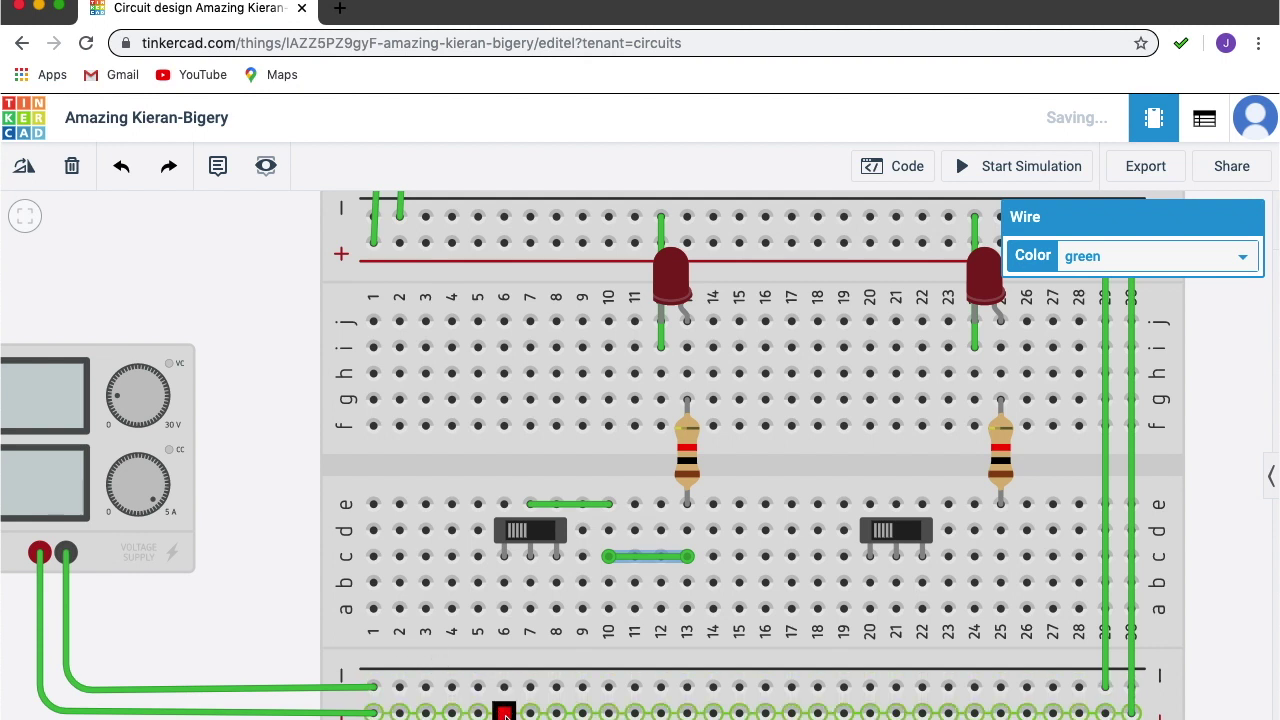
Run wires from the bottom power rails up to holes a6 and a8 at the switch's outer pins.
left_click(505, 712)
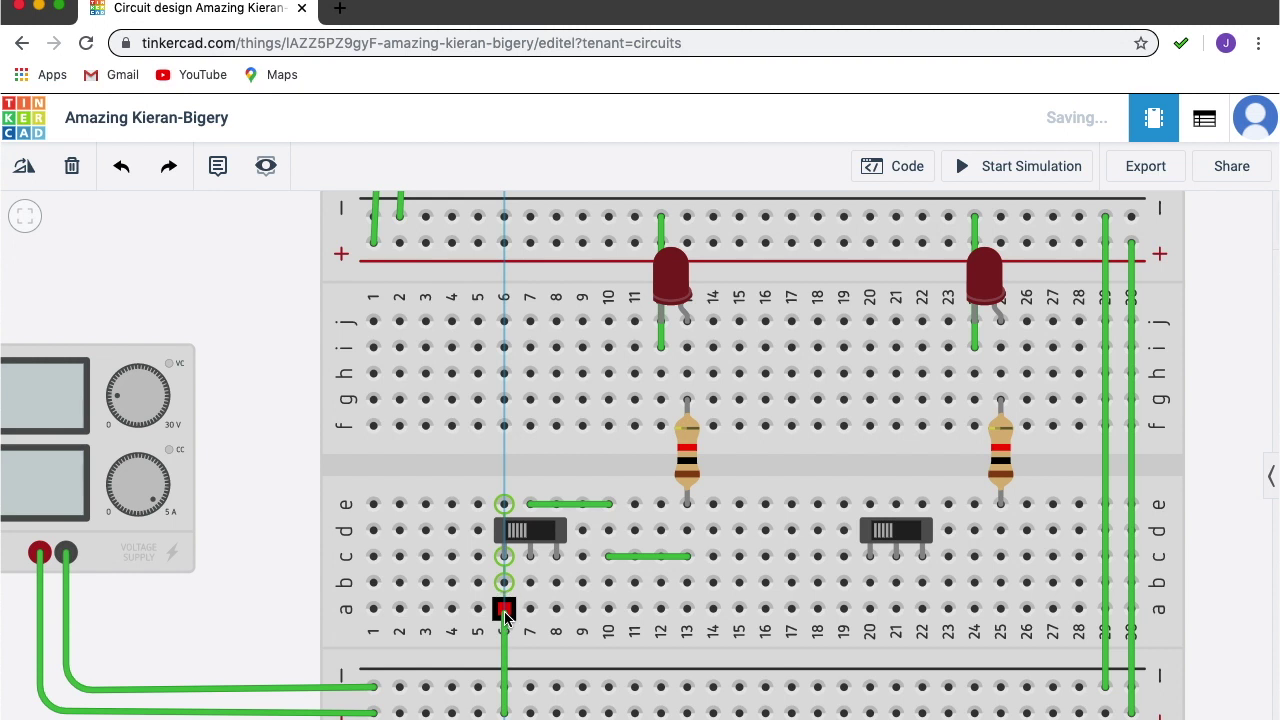
left_click(505, 610)
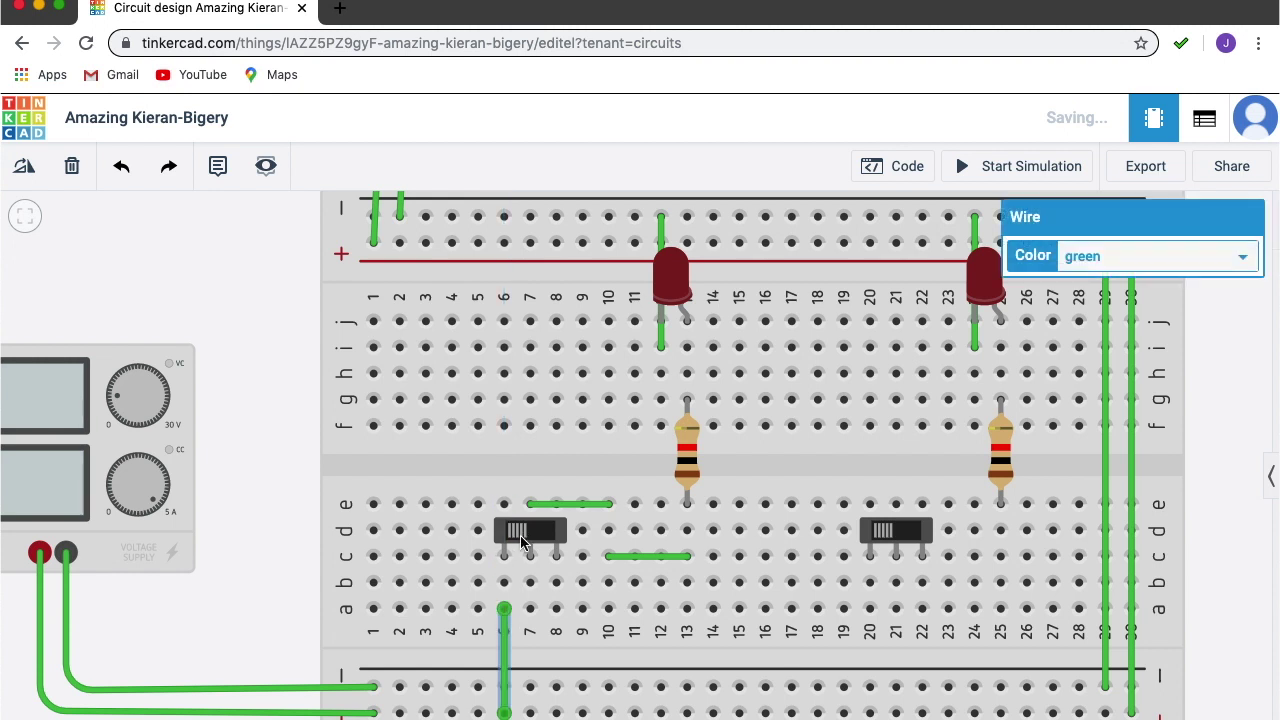
left_click(557, 689)
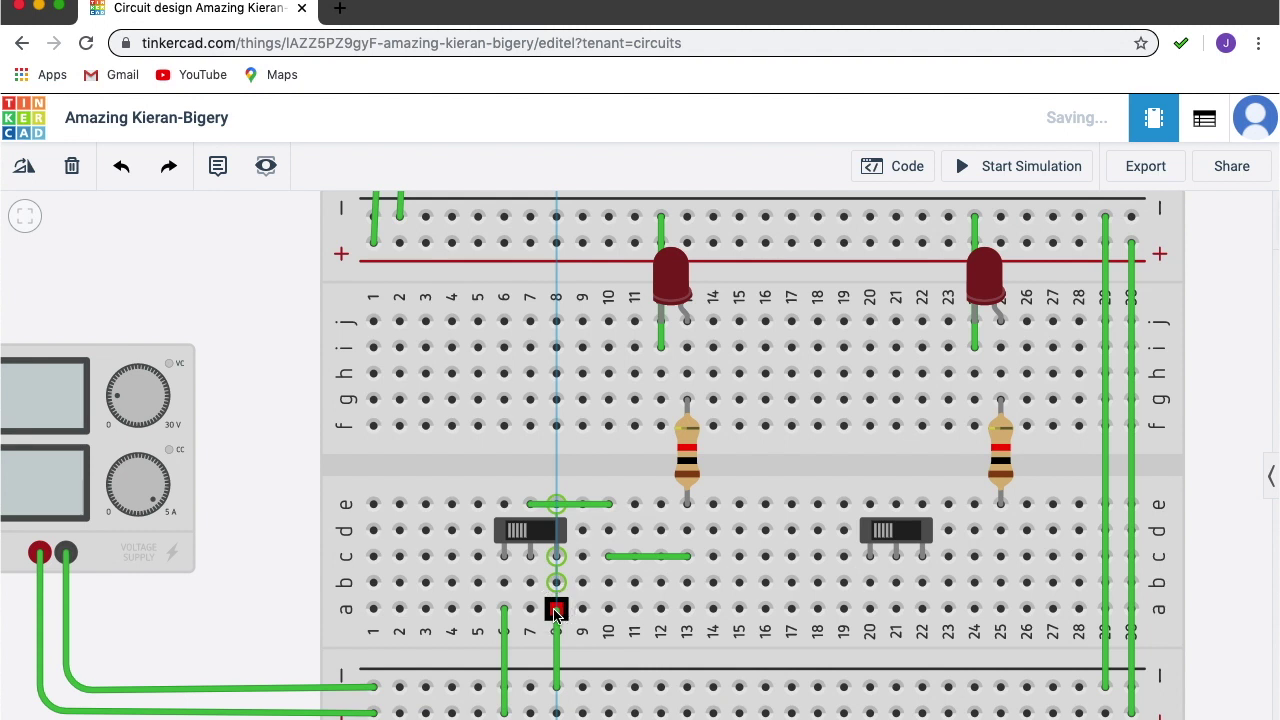
left_click(556, 610)
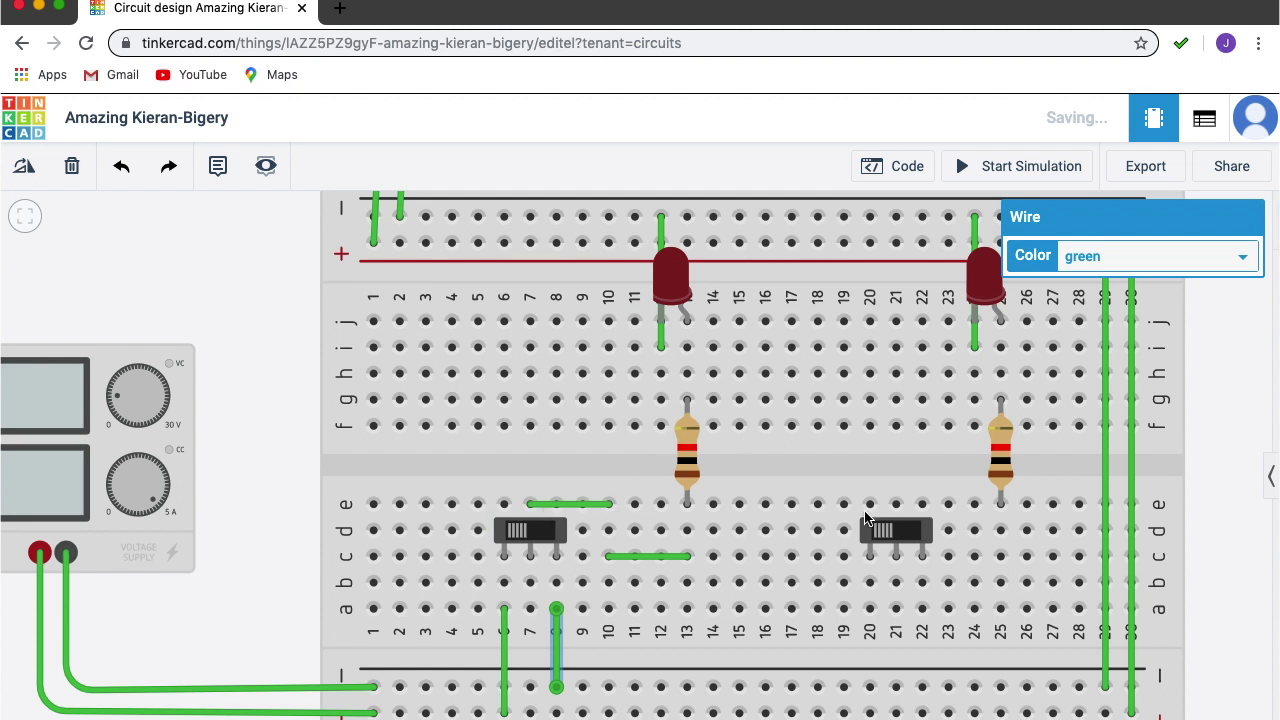
left_click(1030, 168)
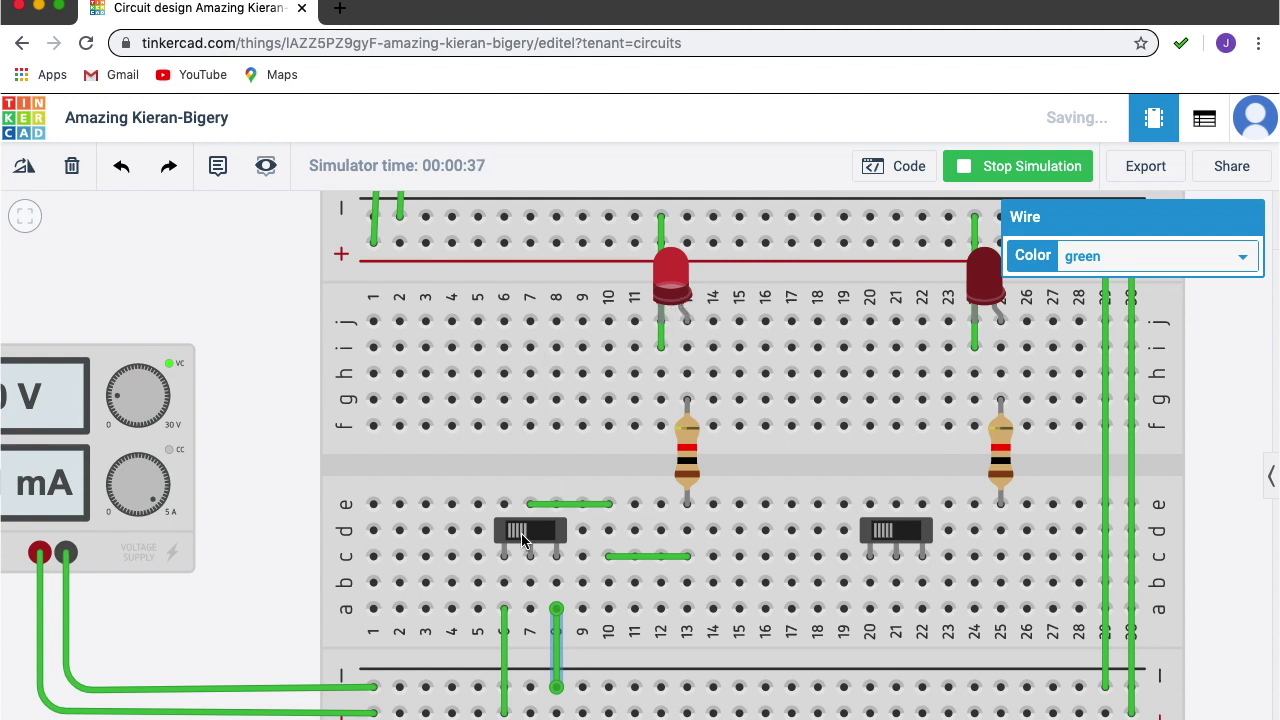
left_click(521, 540)
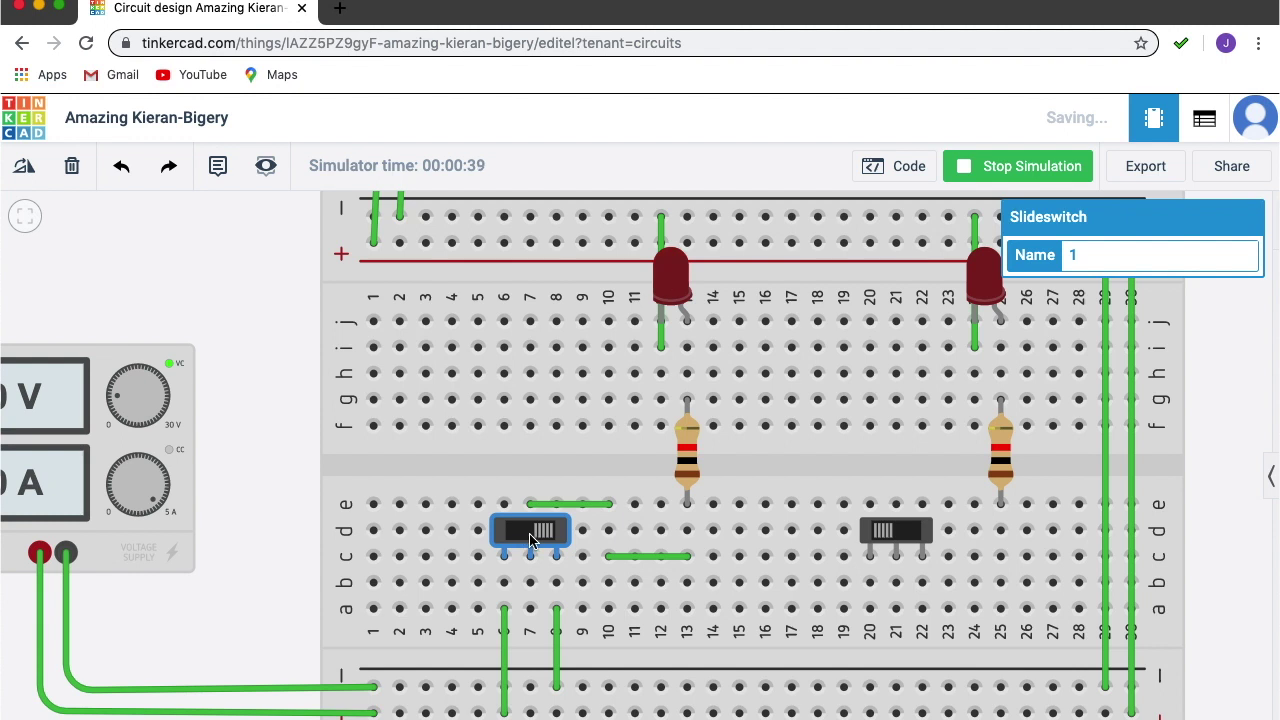
left_click(530, 540)
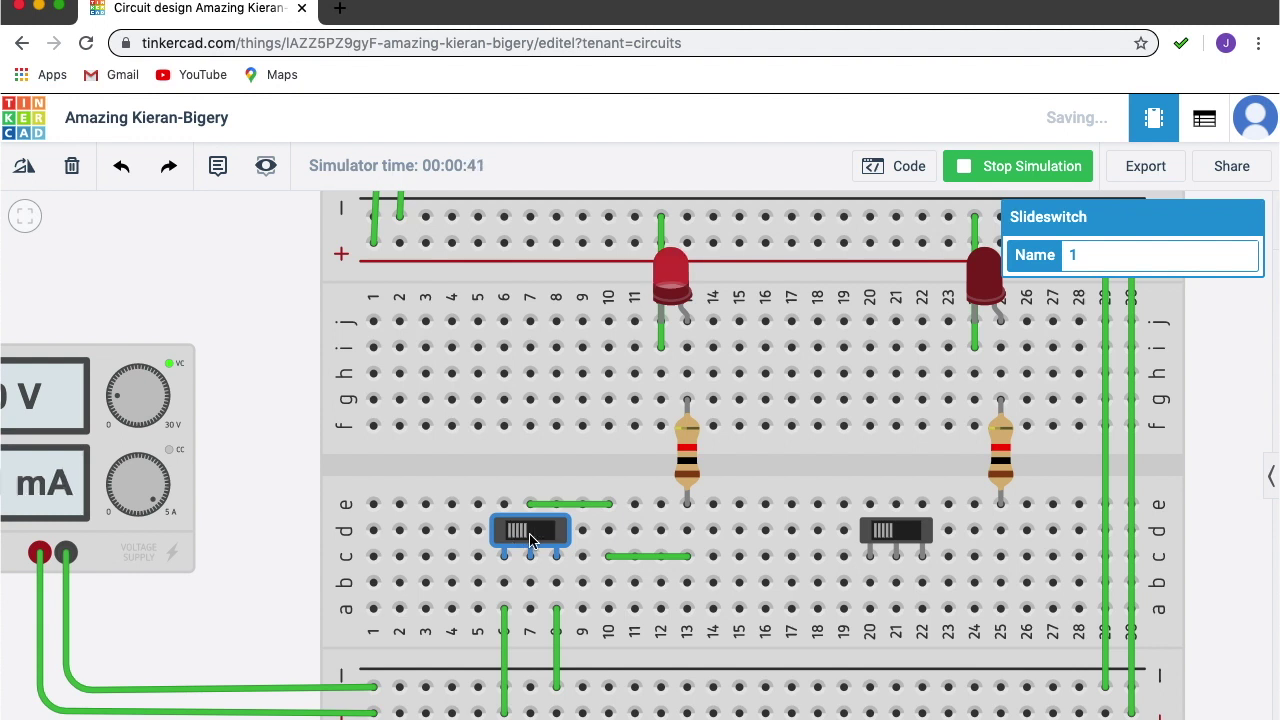
left_click(530, 540)
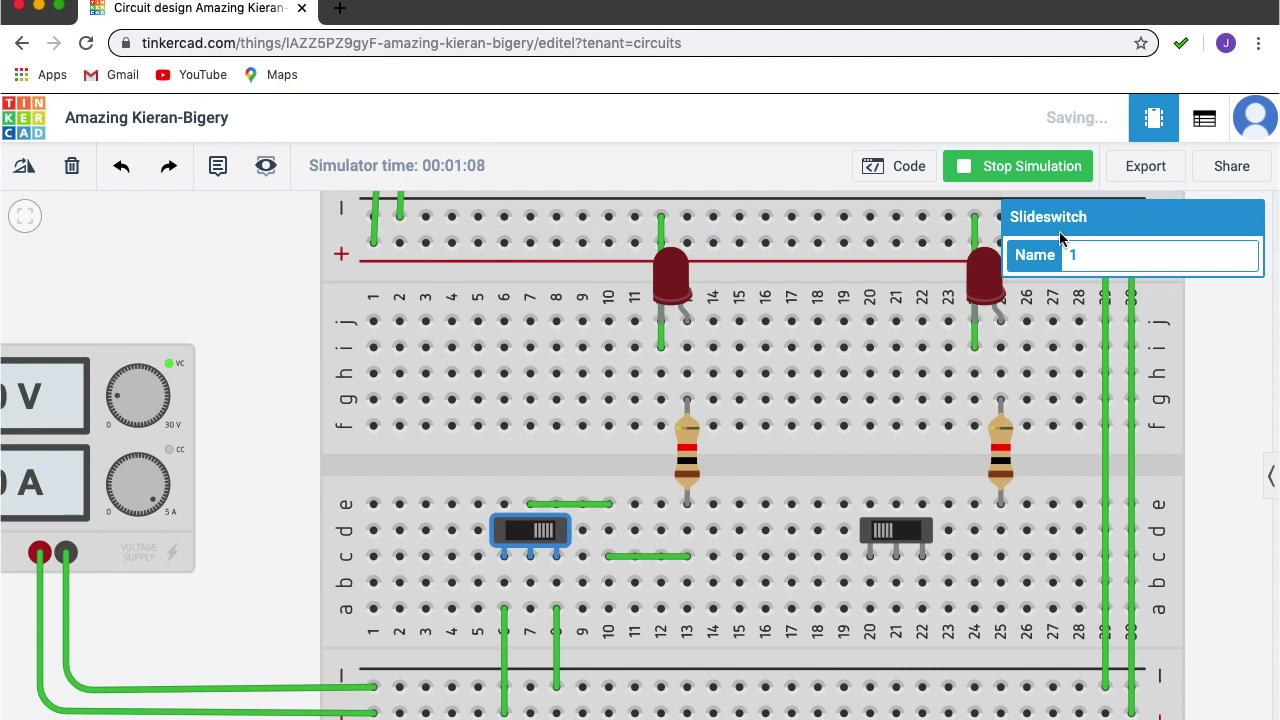
left_click(1016, 170)
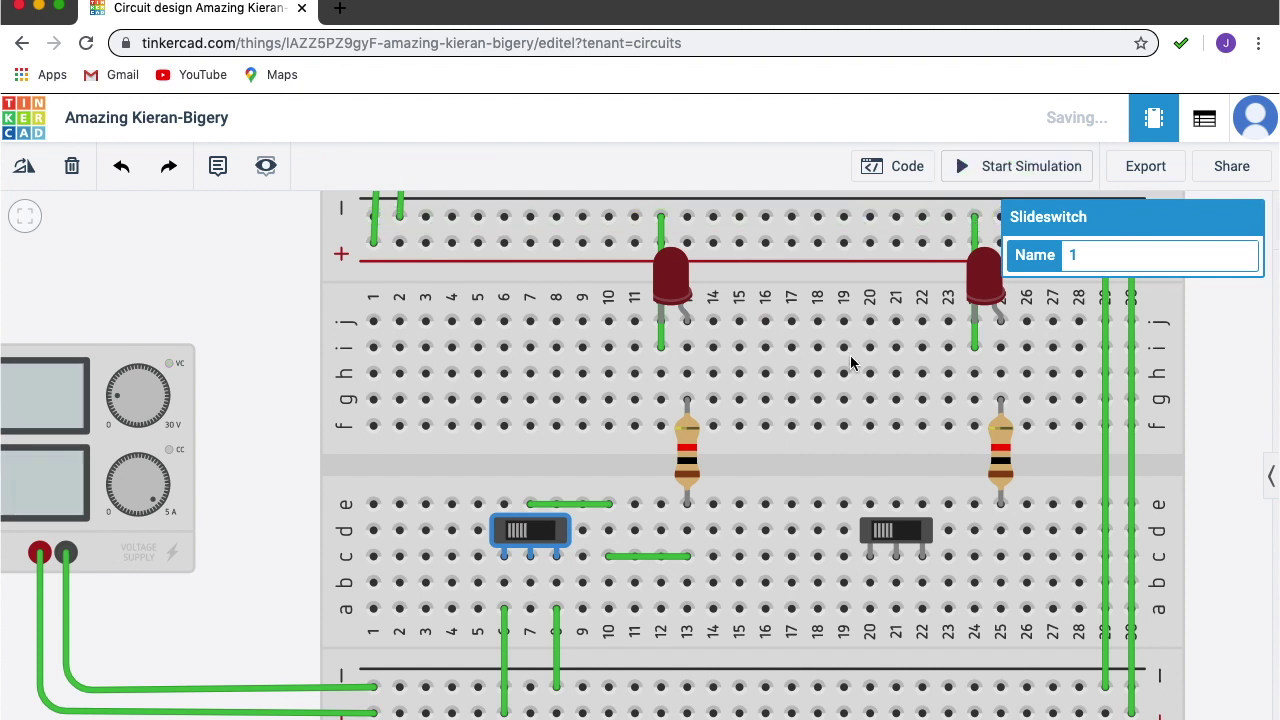
Wire the bottom power rails up to holes a20 and a22 at the right switch's outer pins.
left_click(869, 712)
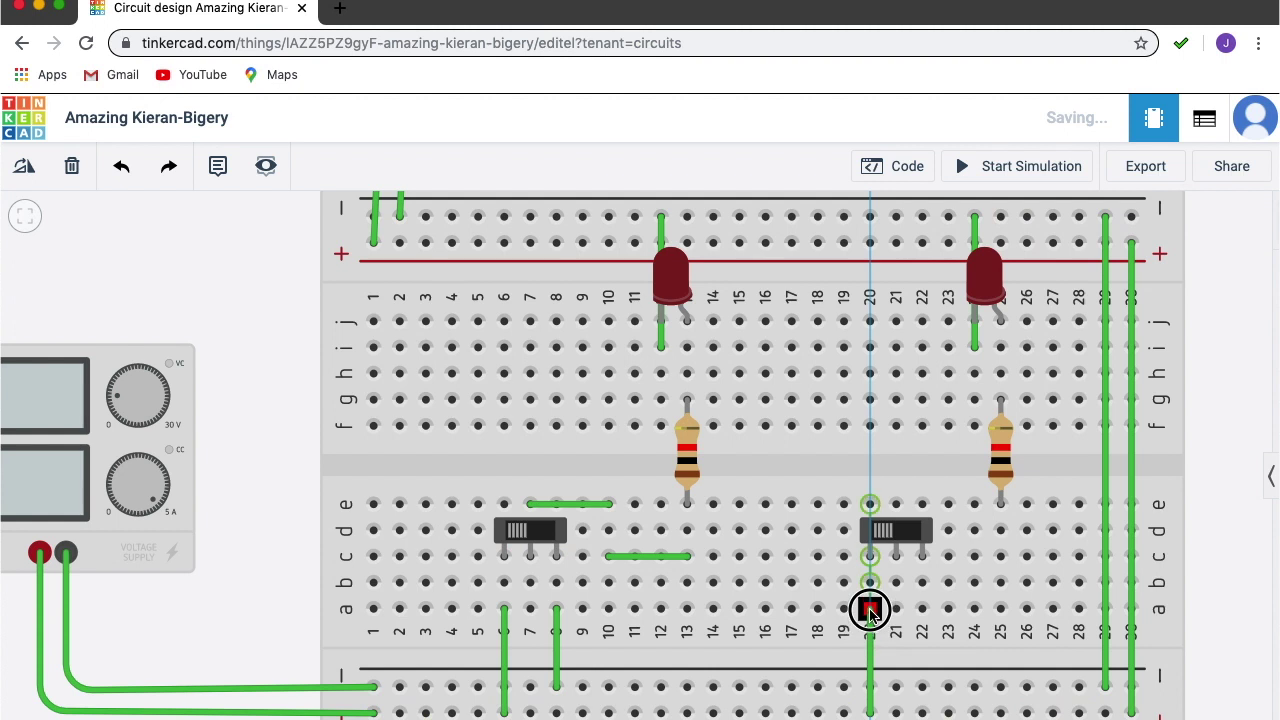
left_click(870, 609)
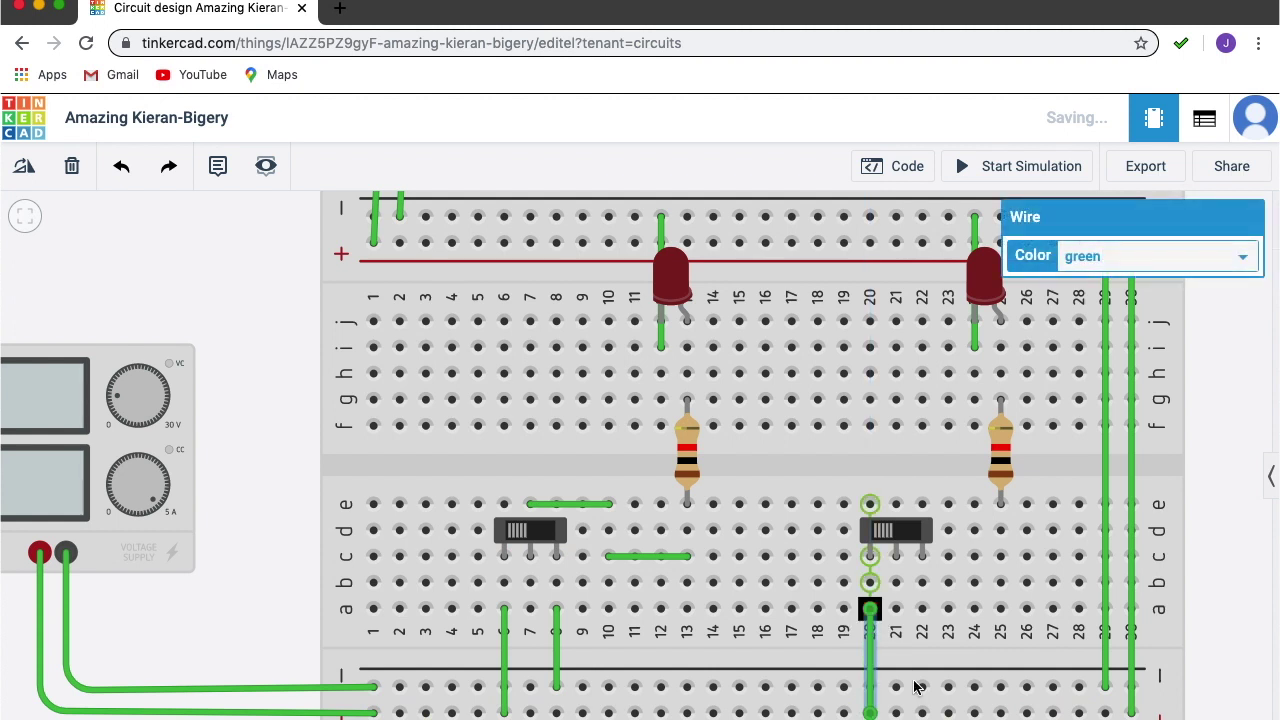
left_click(922, 711)
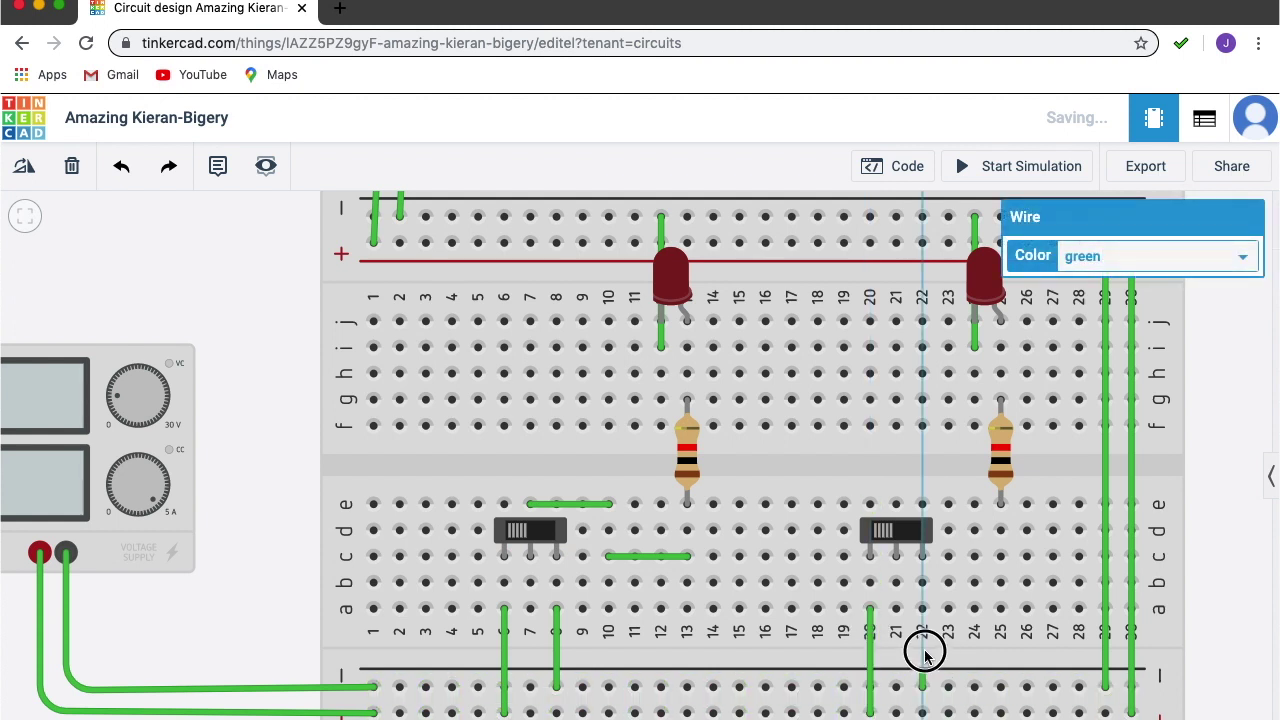
left_click(922, 609)
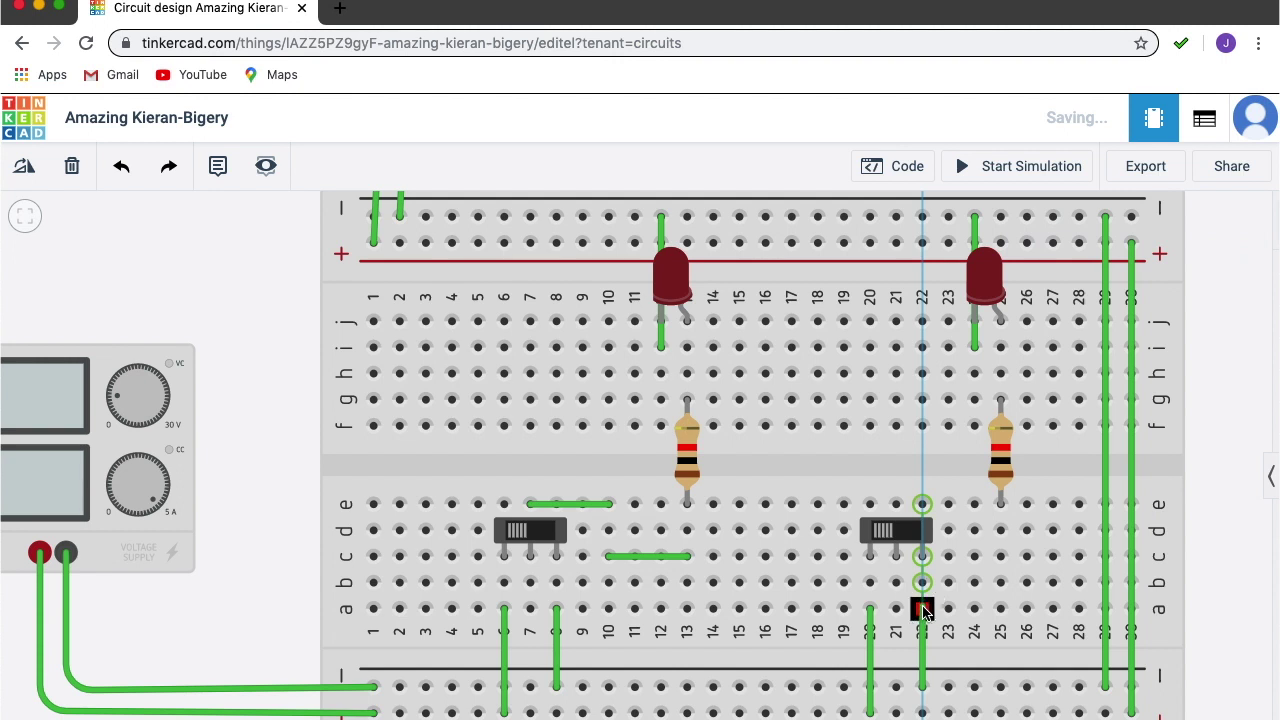
left_click(922, 609)
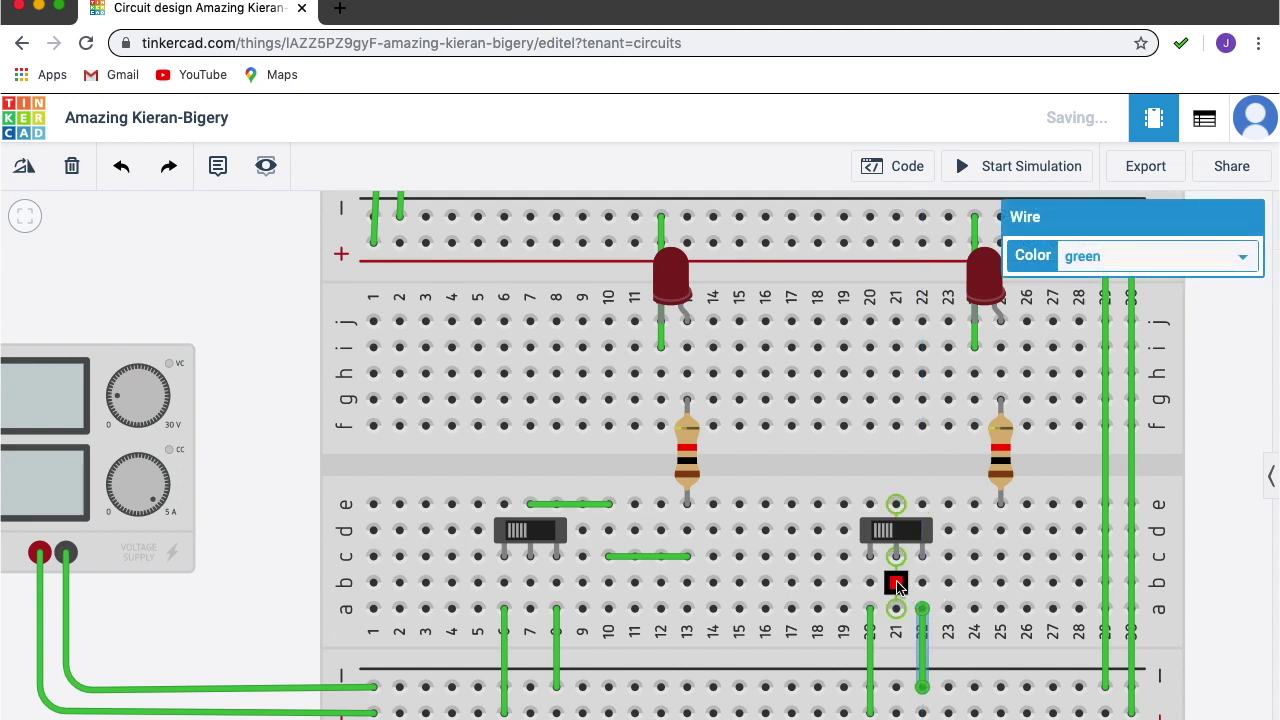
Add a jumper from b21 to b25 to reach the right resistor, then start the simulation.
left_click(896, 583)
left_click(1003, 588)
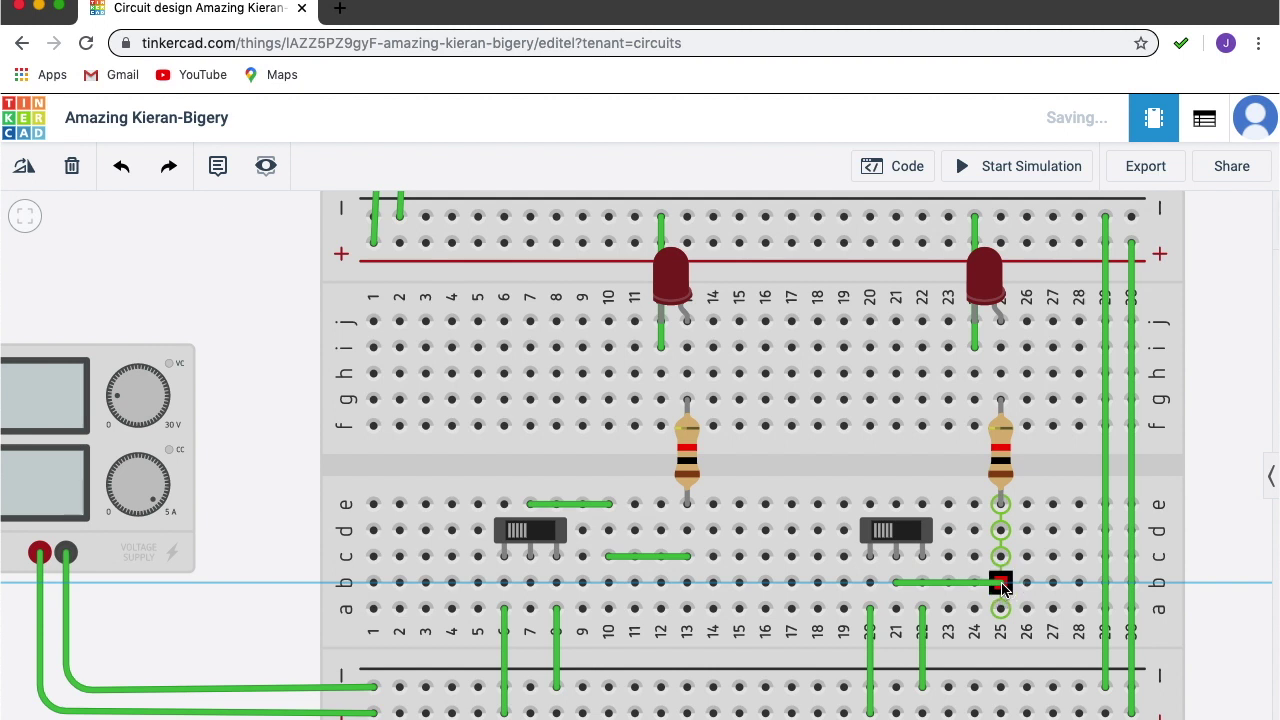
left_click(1003, 588)
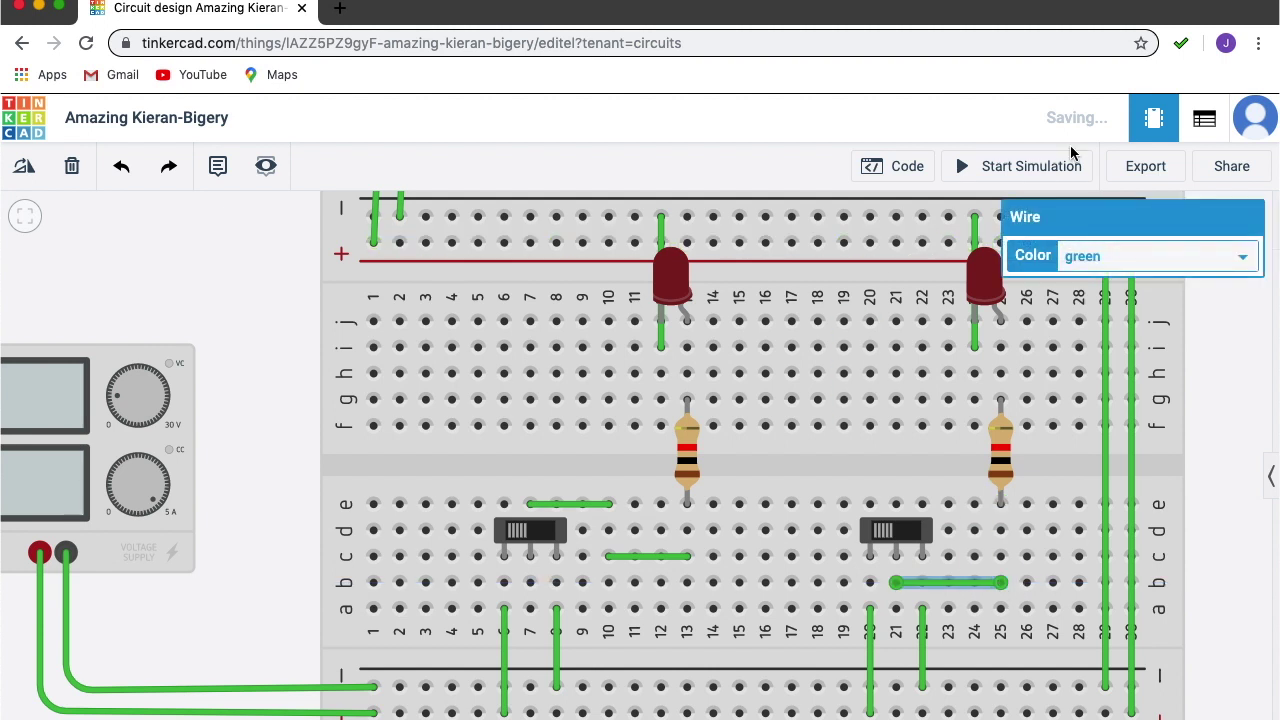
left_click(1035, 167)
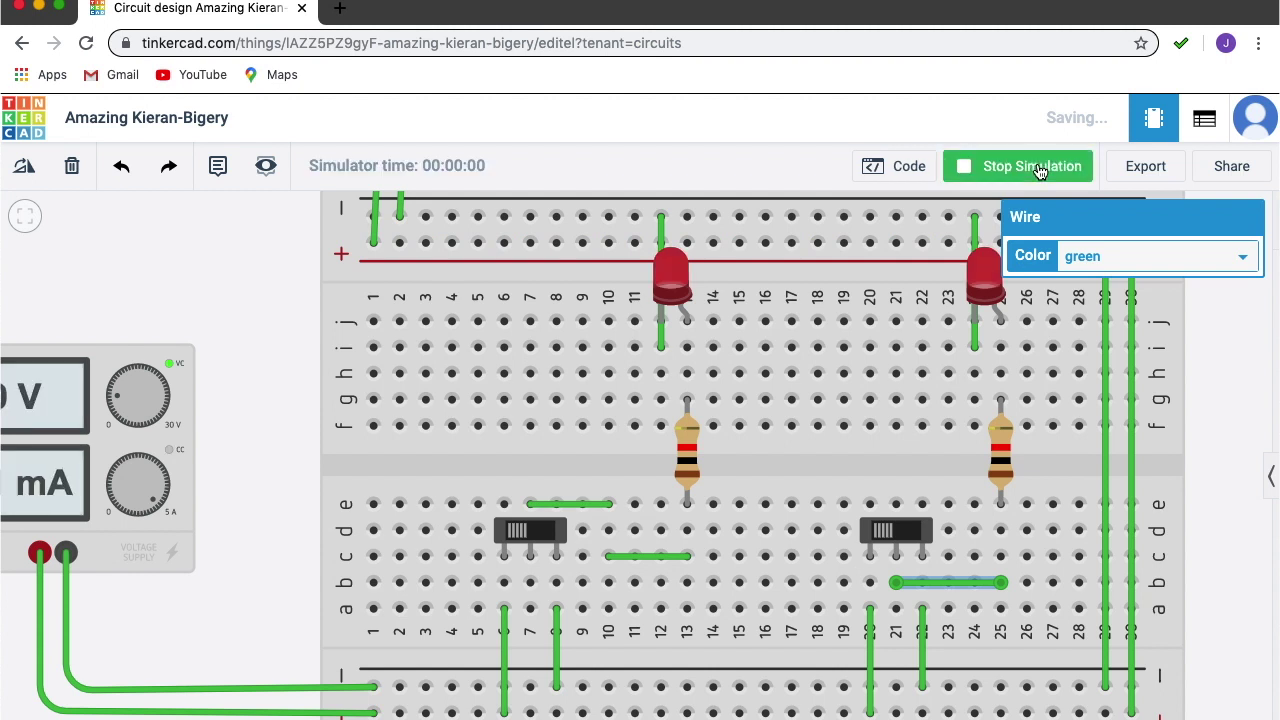
During the simulation, flip the right and then the left slide switch to check the input LEDs.
left_click(897, 534)
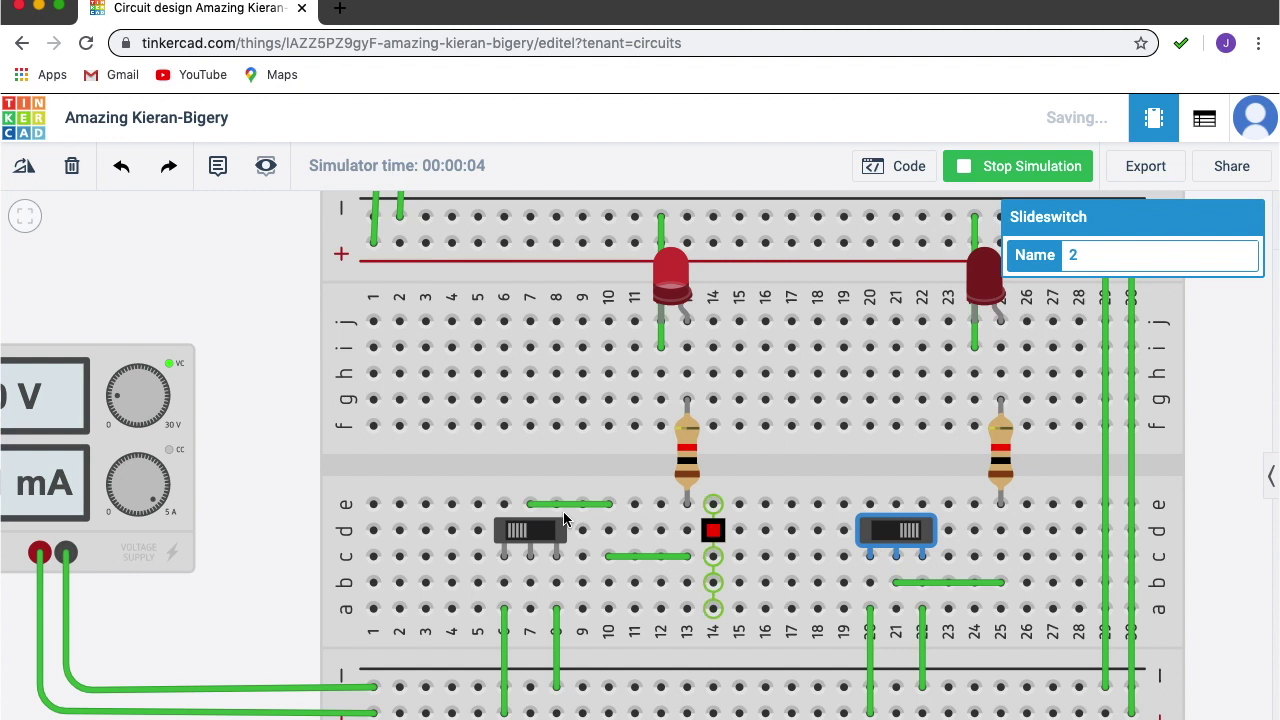
left_click(536, 540)
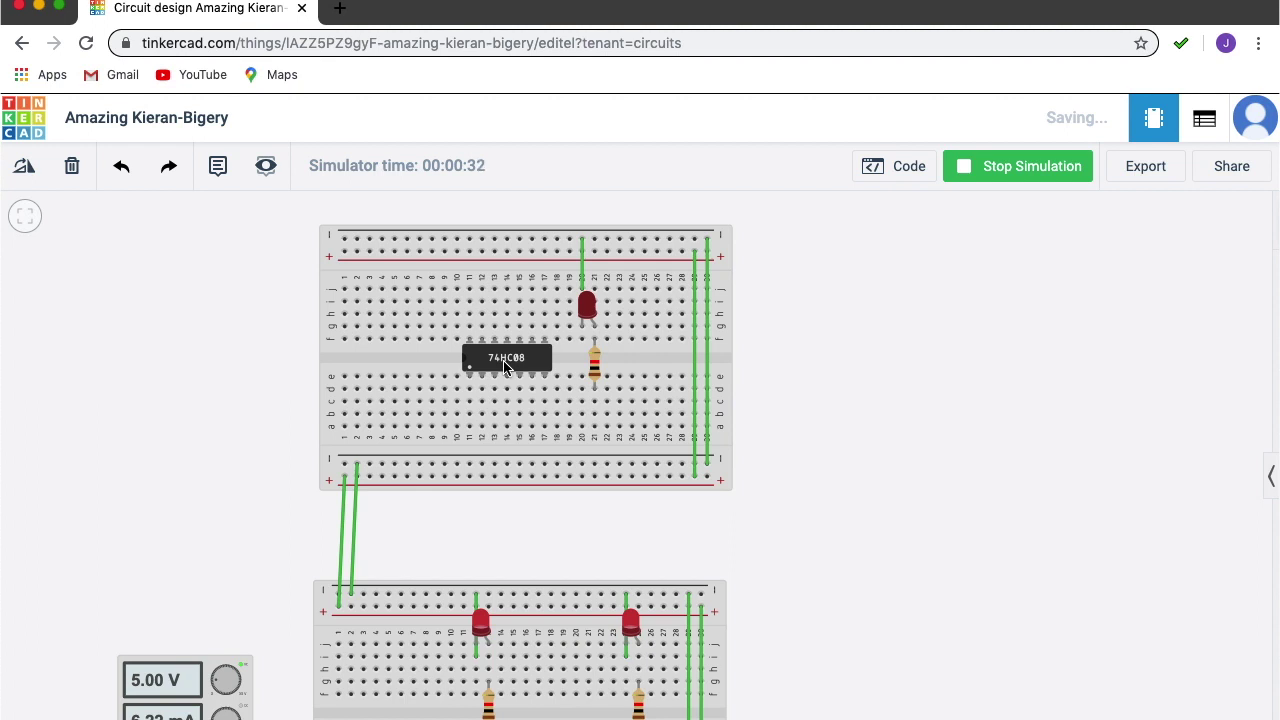
Zoom in on the 74HC08 chip and stop the running simulation.
scroll(505, 367, "up", 5)
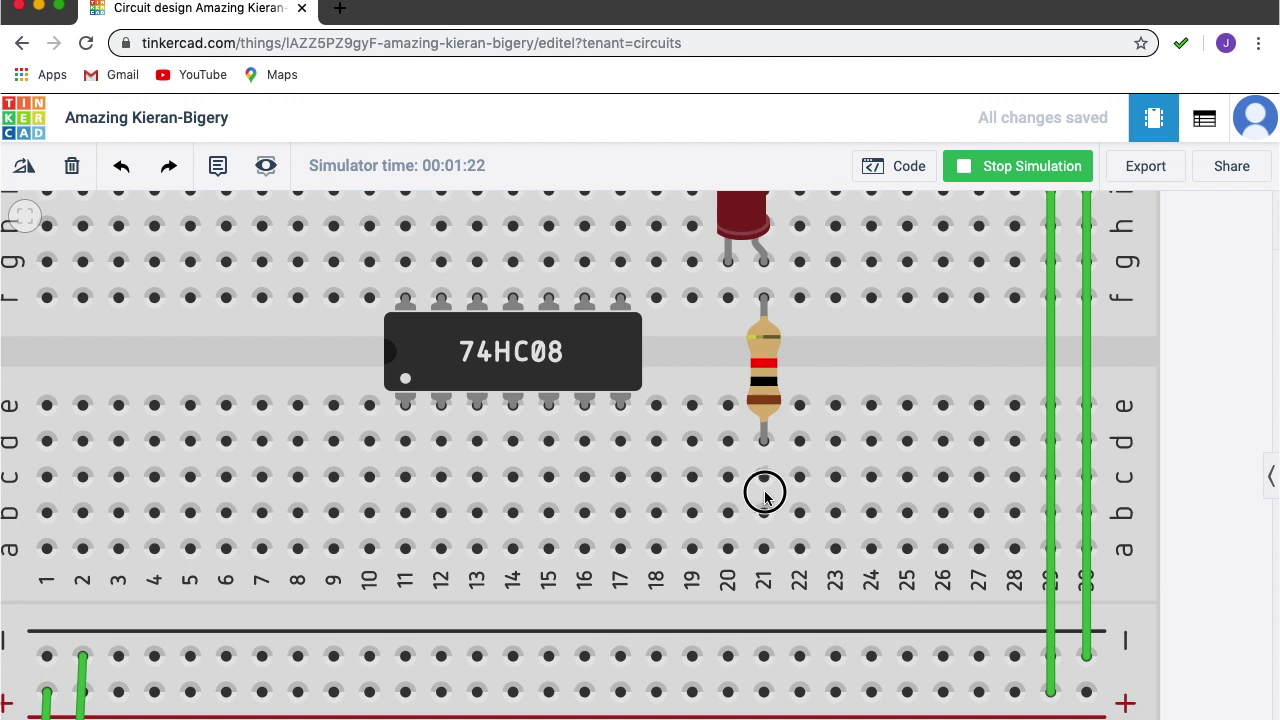
left_click(1013, 165)
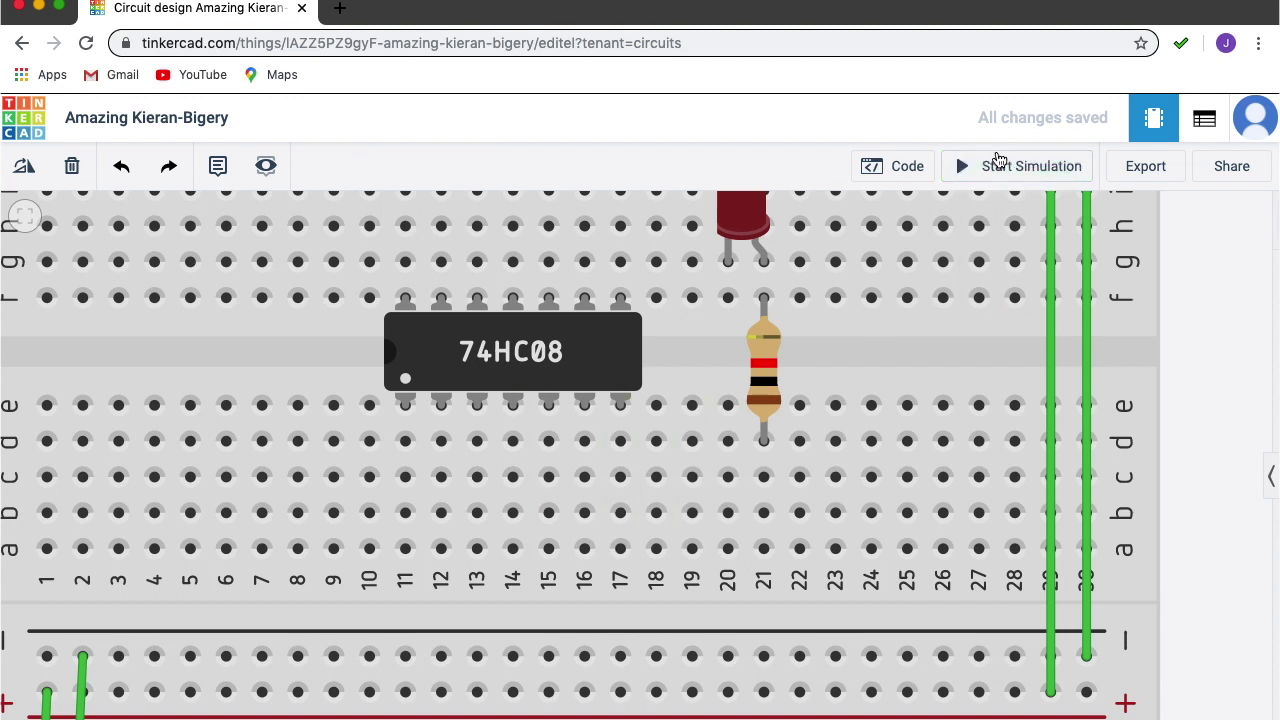
Wire the 74HC08 output hole in column 13 to the LED resistor in column 21.
left_click(477, 477)
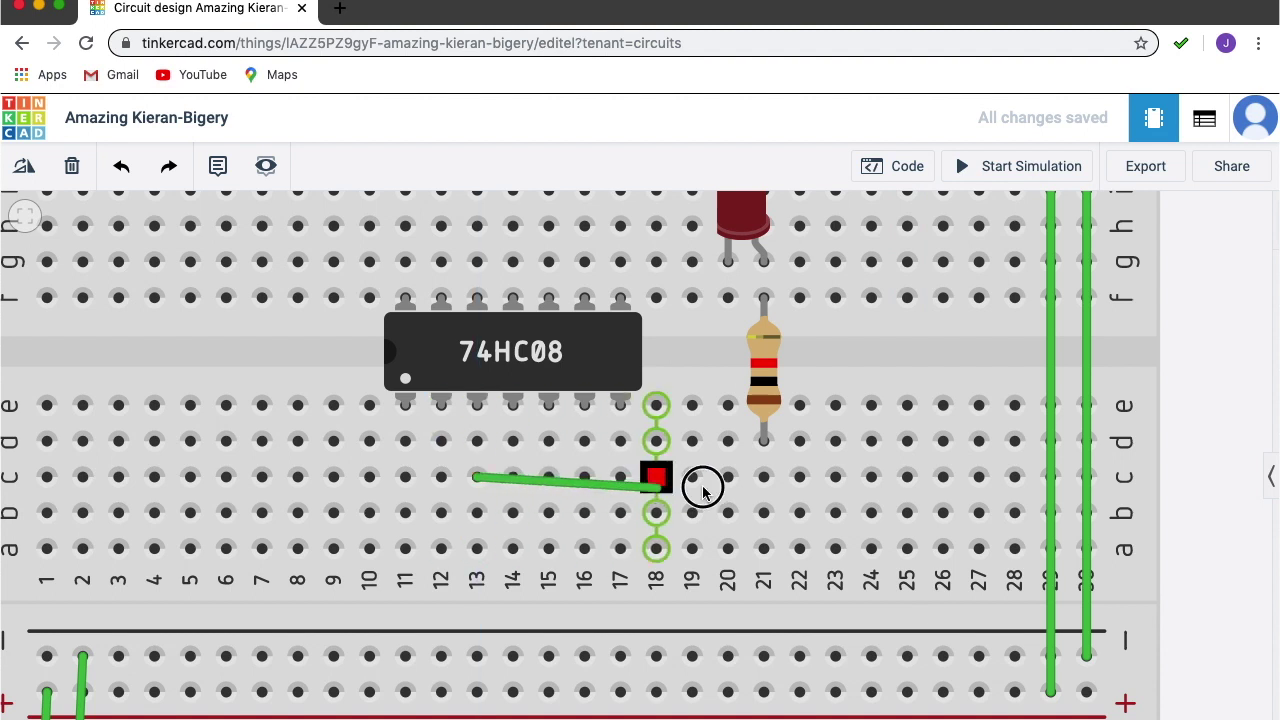
left_click(763, 477)
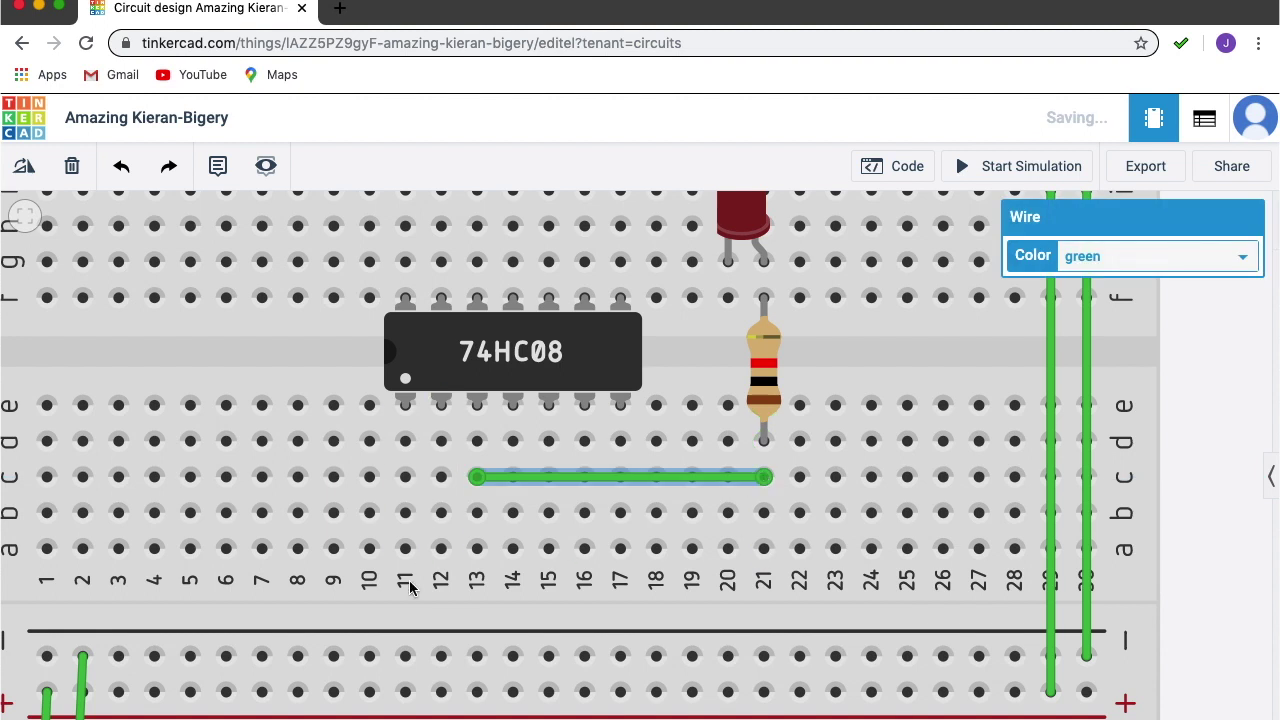
scroll(409, 587, "down", 5)
Route a bent wire from the left slide switch up to the 74HC08's first input pin.
scroll(409, 677, "down", 3)
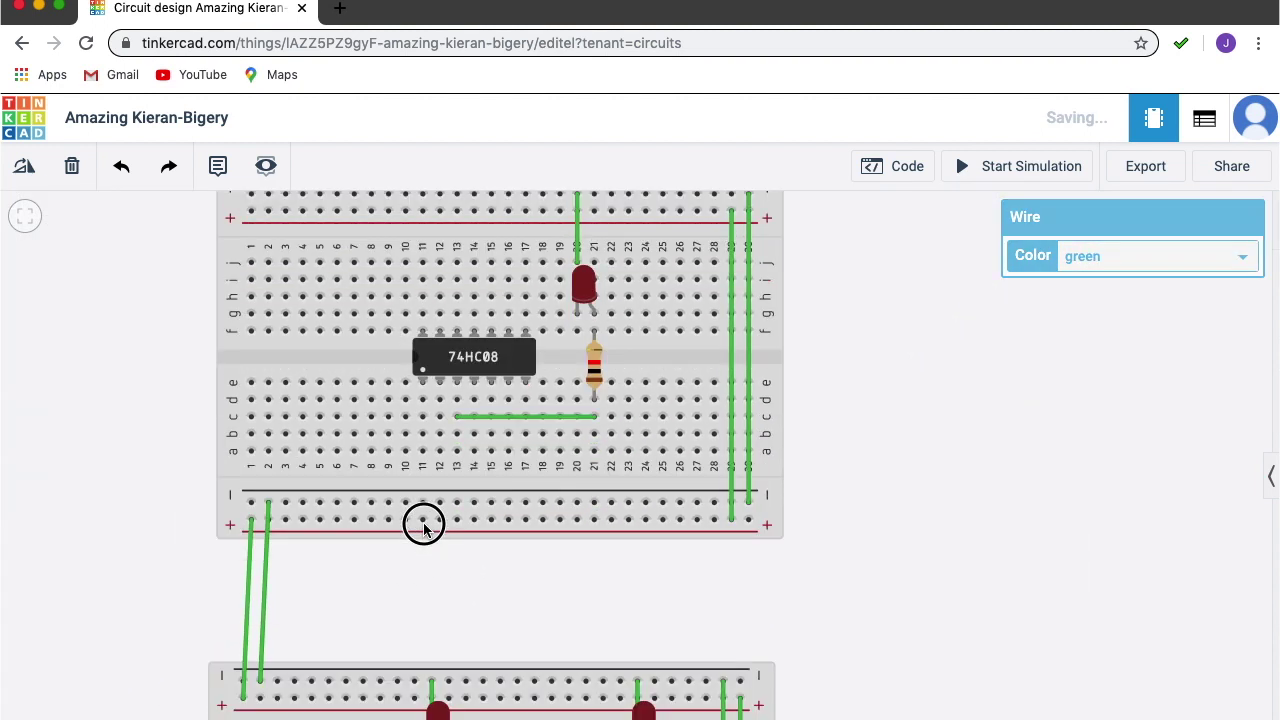
scroll(428, 500, "down", 3)
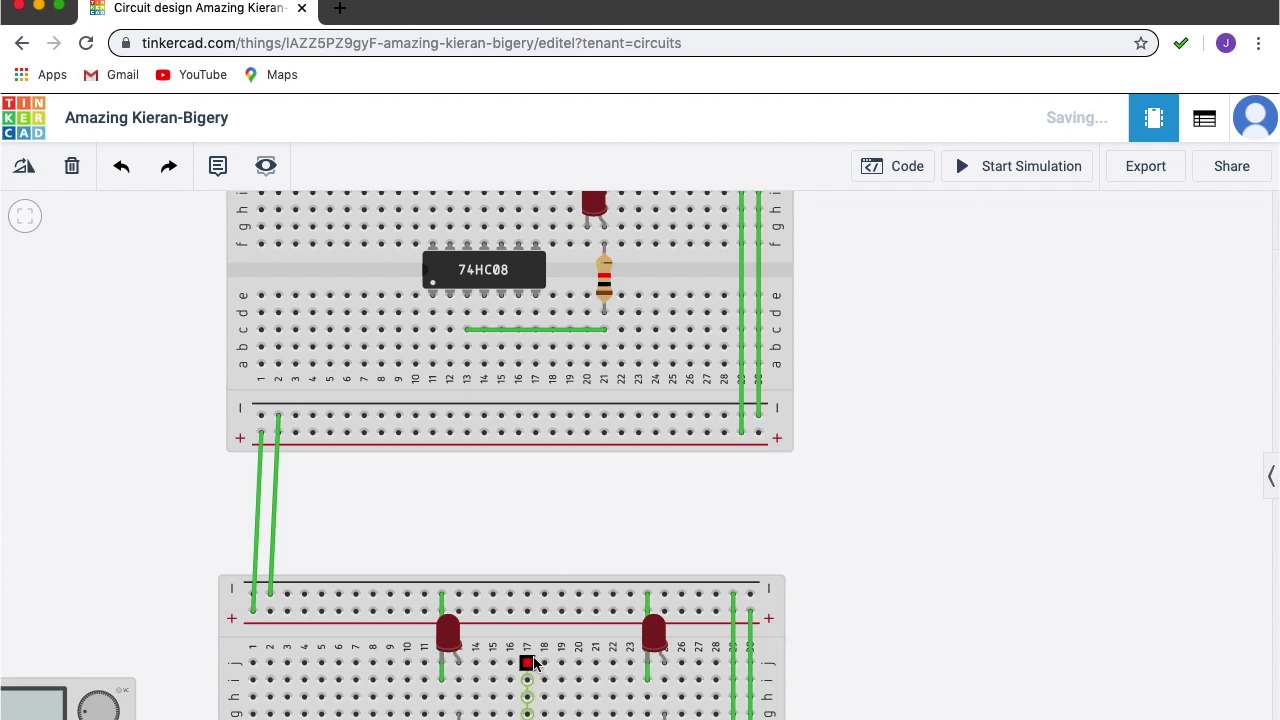
scroll(528, 663, "down", 3)
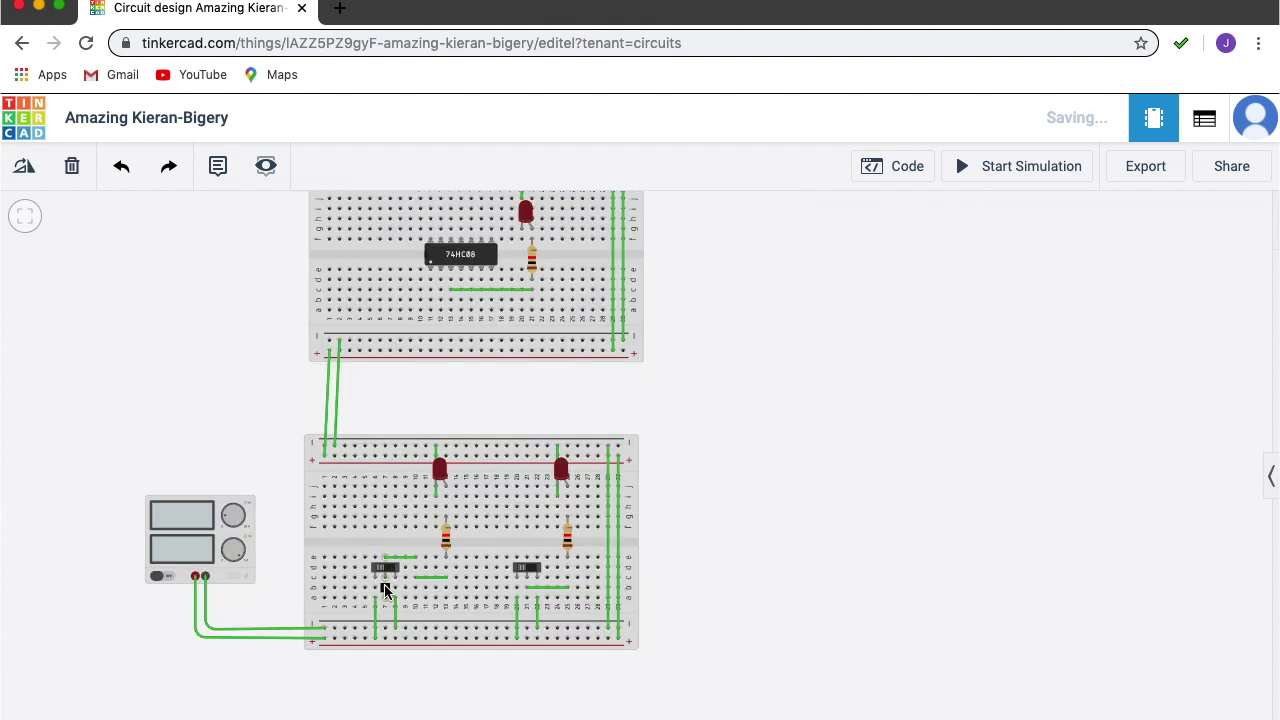
left_click(385, 590)
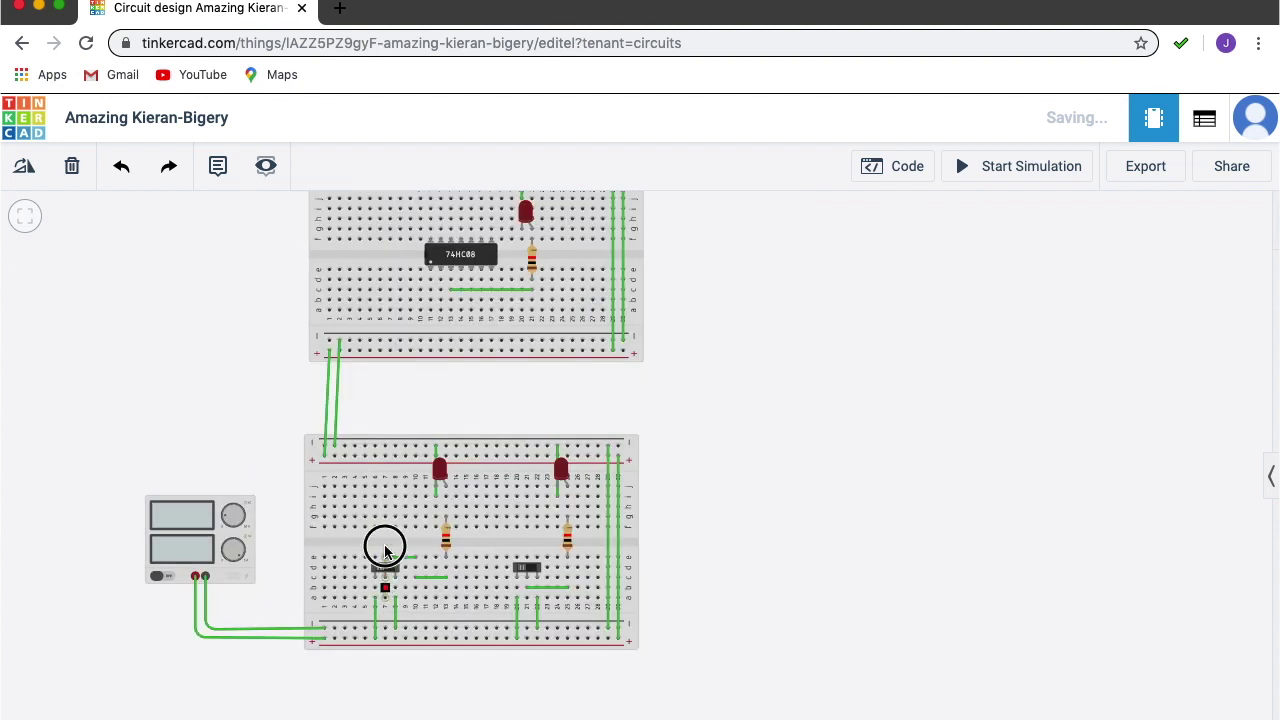
left_click(408, 384)
left_click(430, 387)
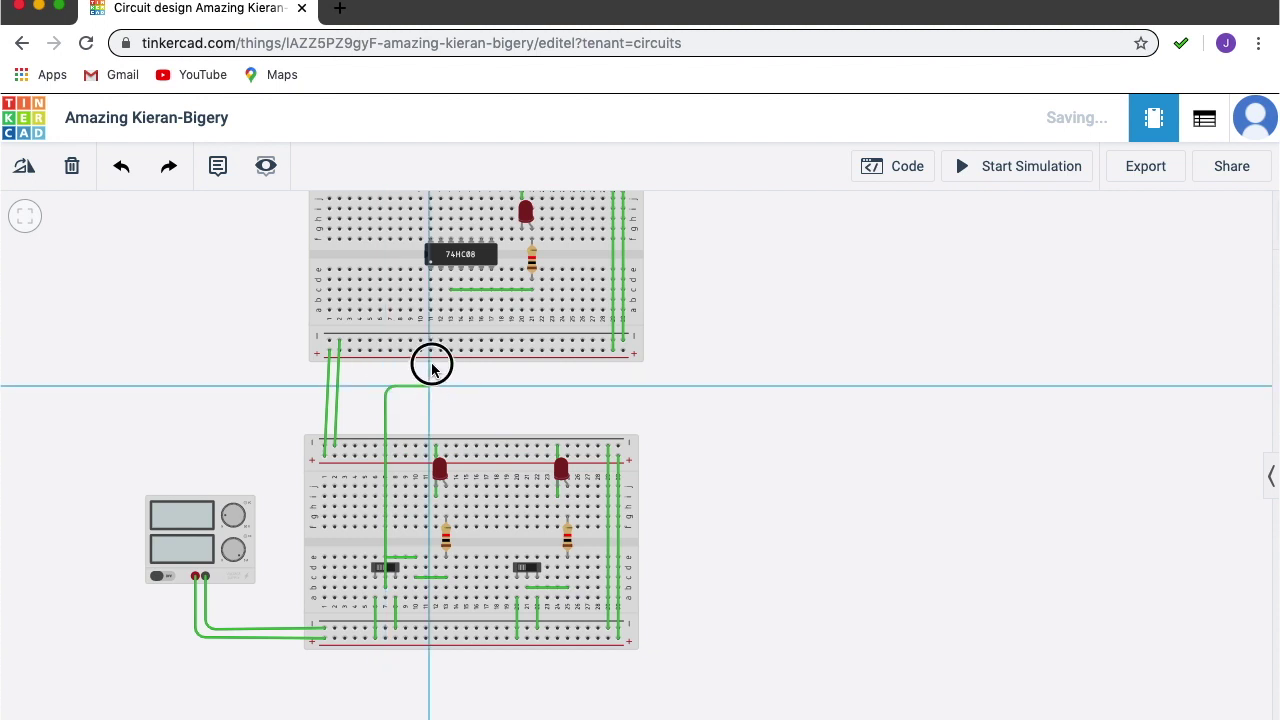
left_click(430, 301)
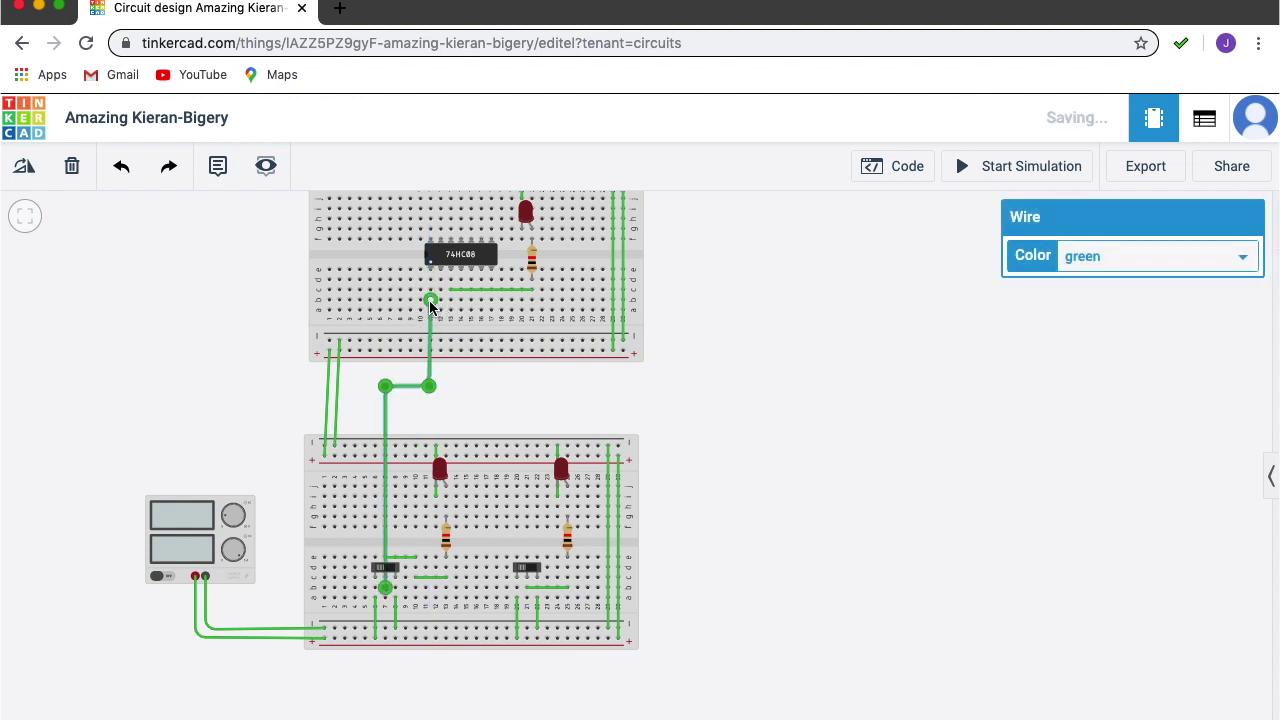
key("Escape")
Route a bent wire from the right slide switch up to the chip's second input pin.
left_click(526, 598)
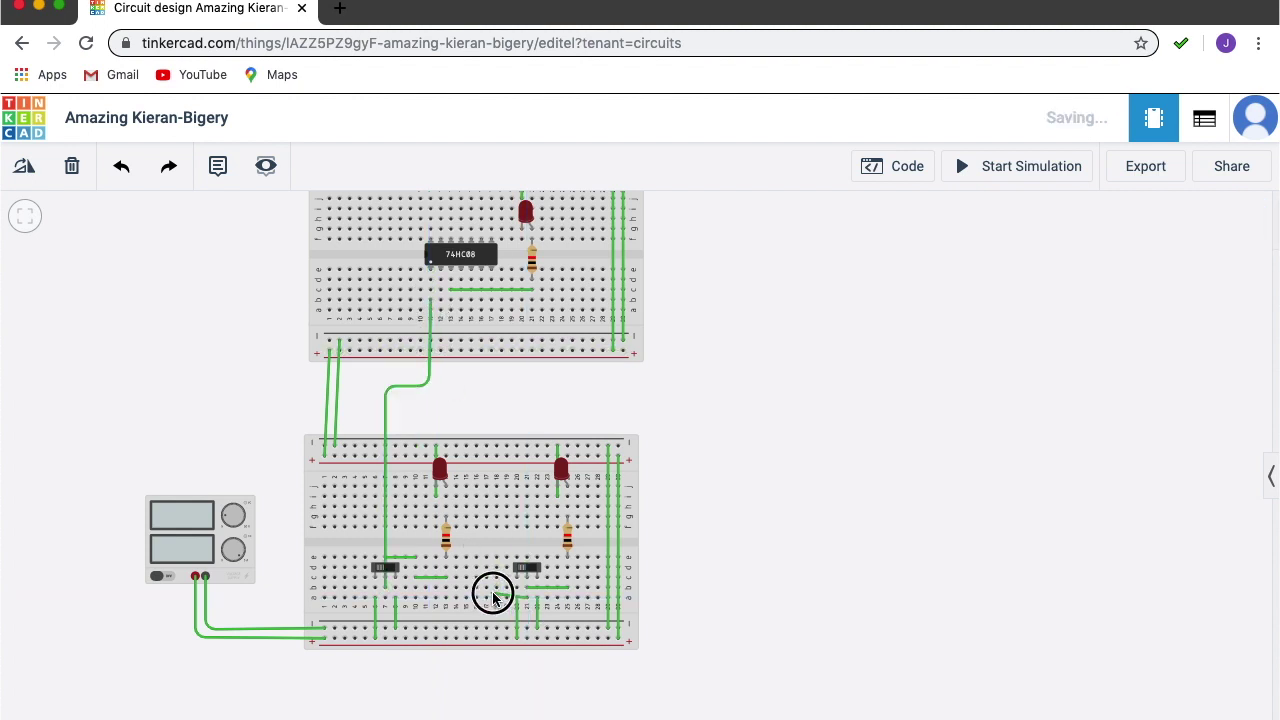
left_click(506, 496)
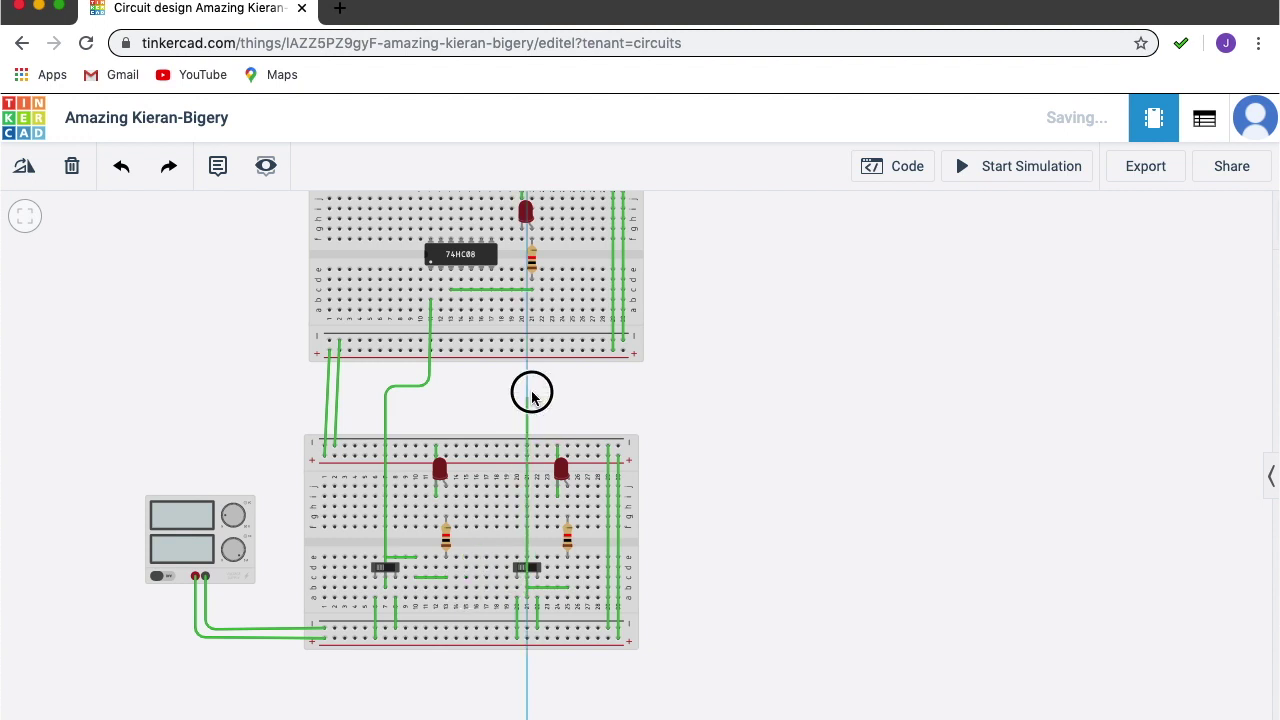
left_click(529, 400)
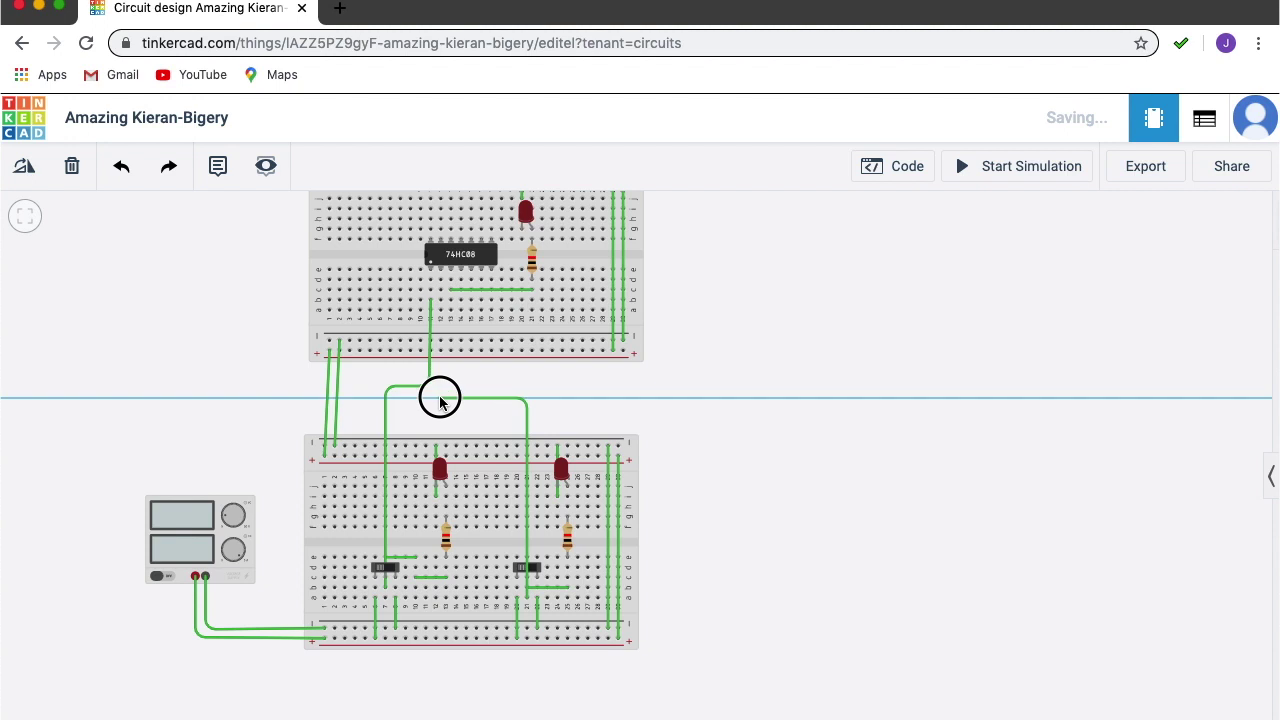
left_click(440, 398)
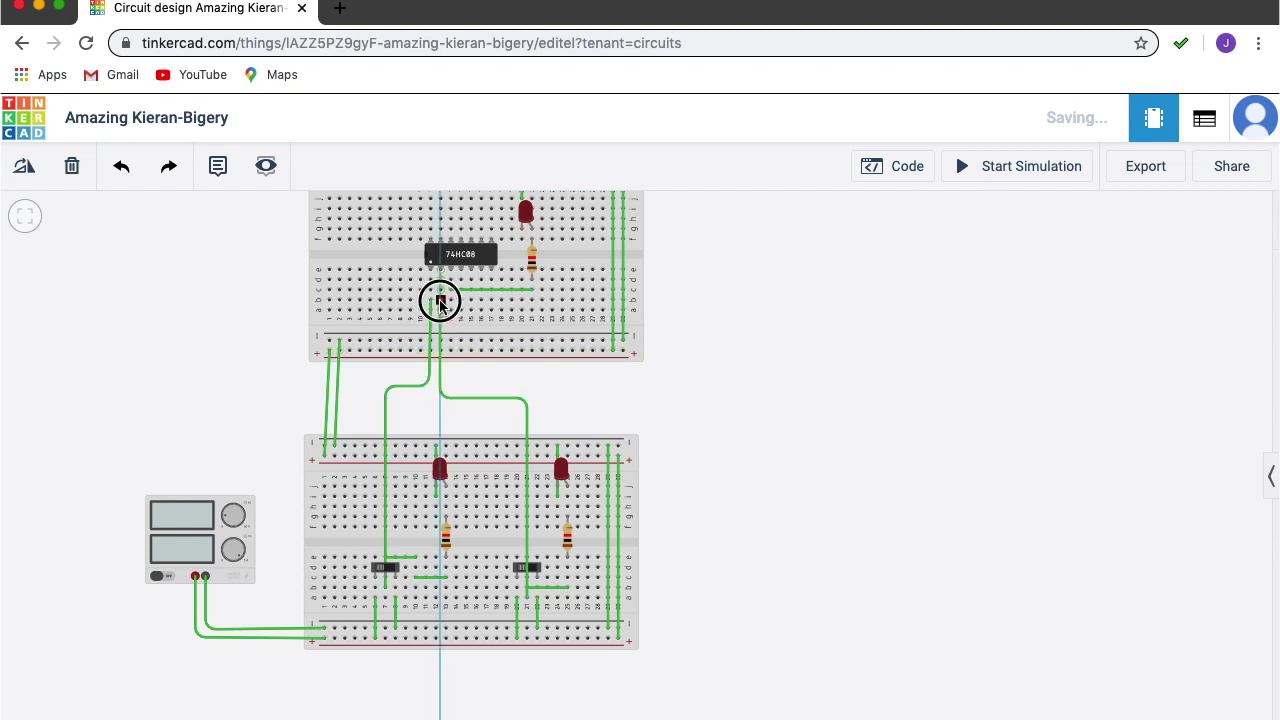
left_click(441, 301)
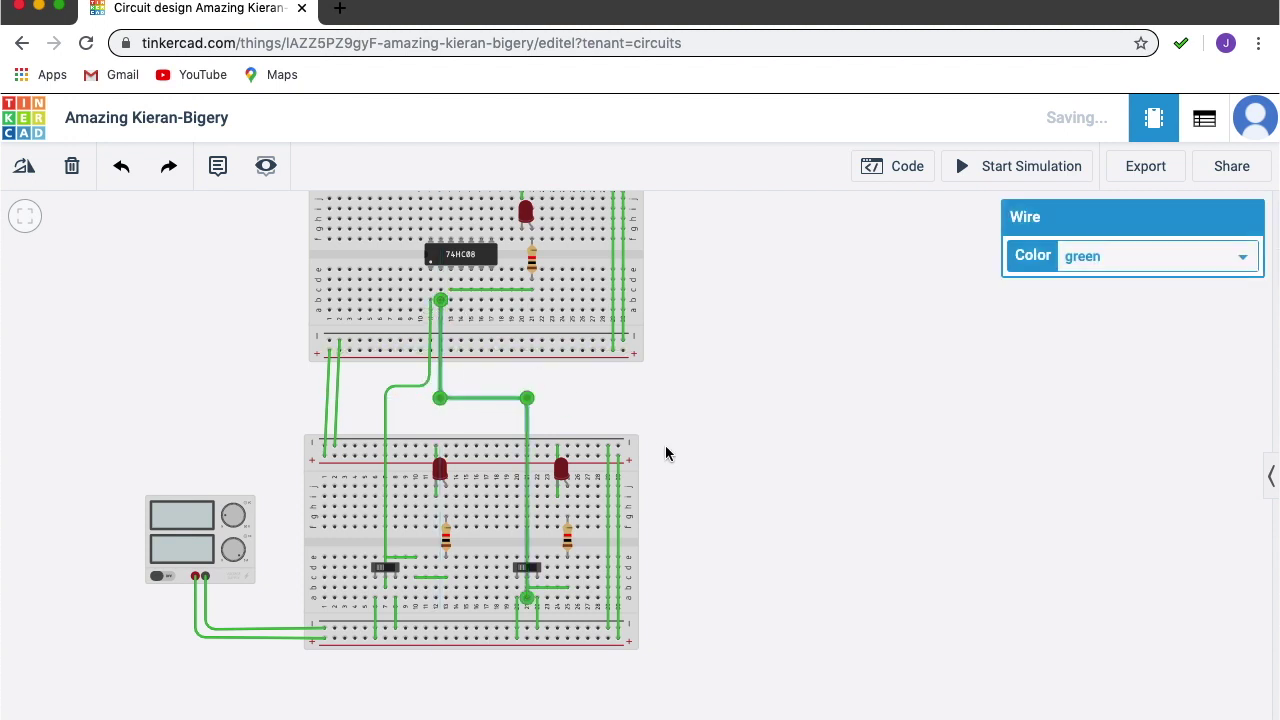
left_click(697, 418)
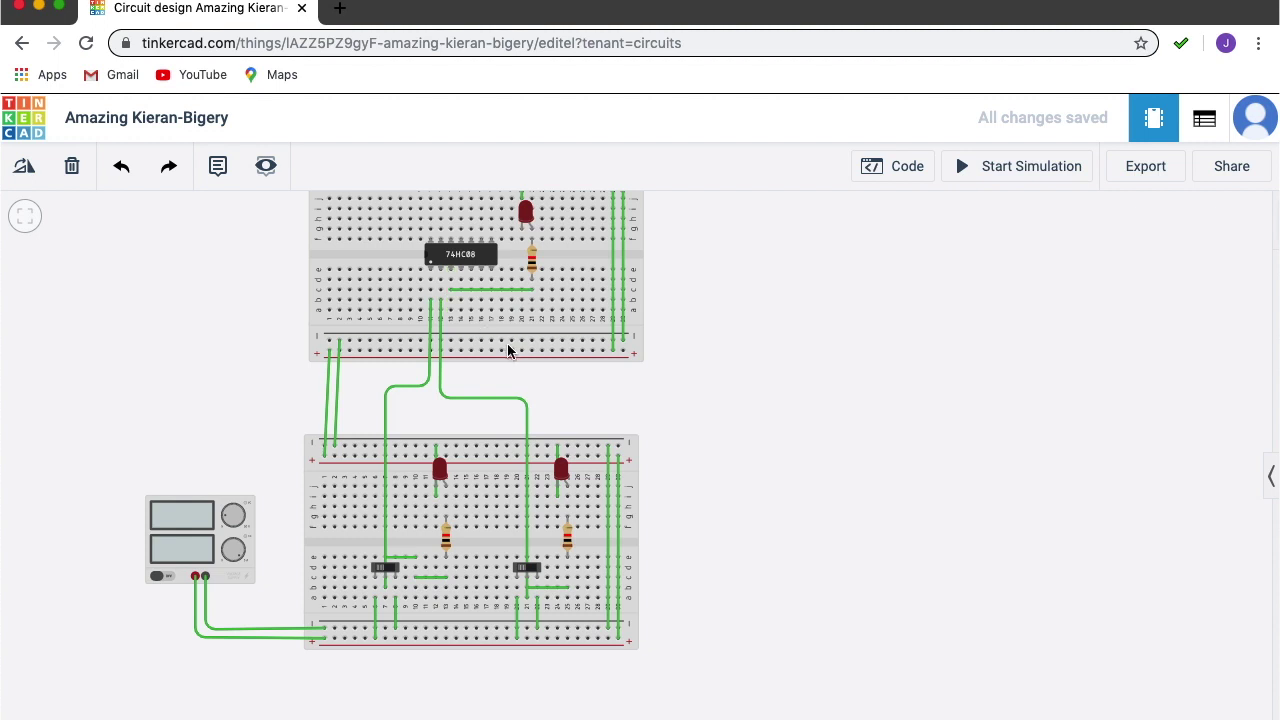
left_click_drag(709, 291, 889, 407)
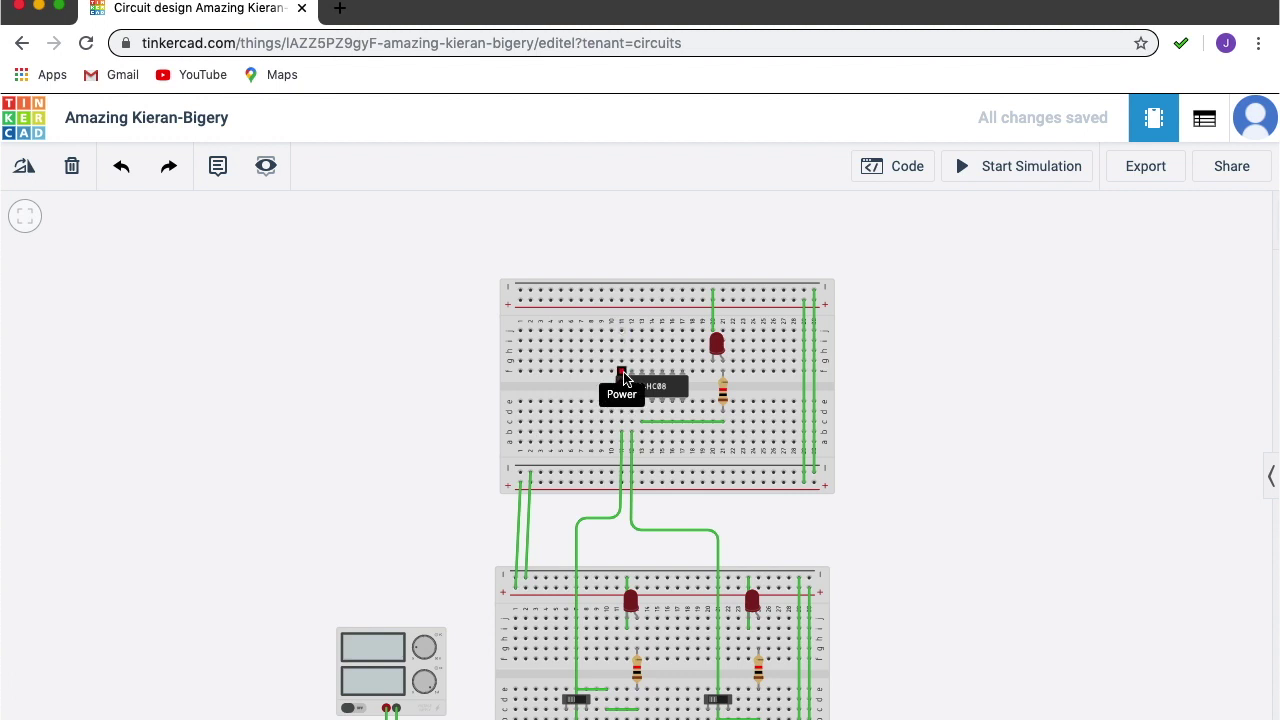
Connect the 74HC08 power pin to the top + rail and its ground pin to the bottom − rail.
left_click(622, 376)
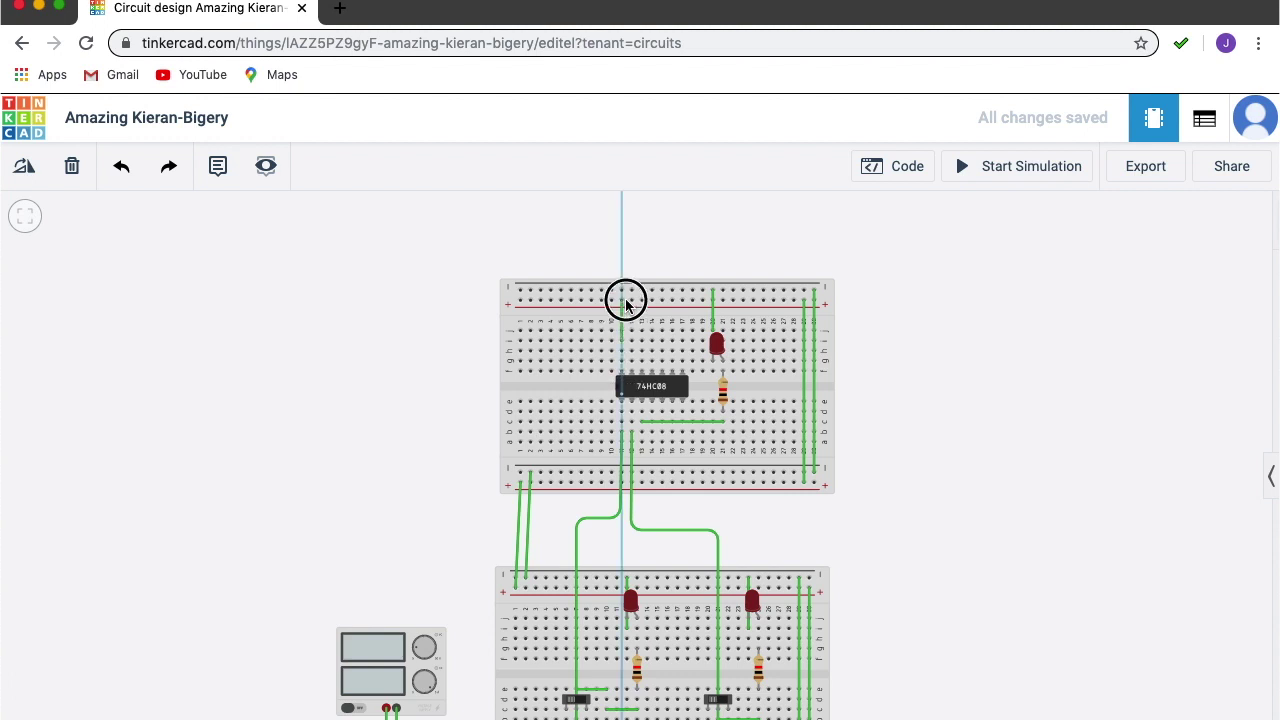
left_click(622, 301)
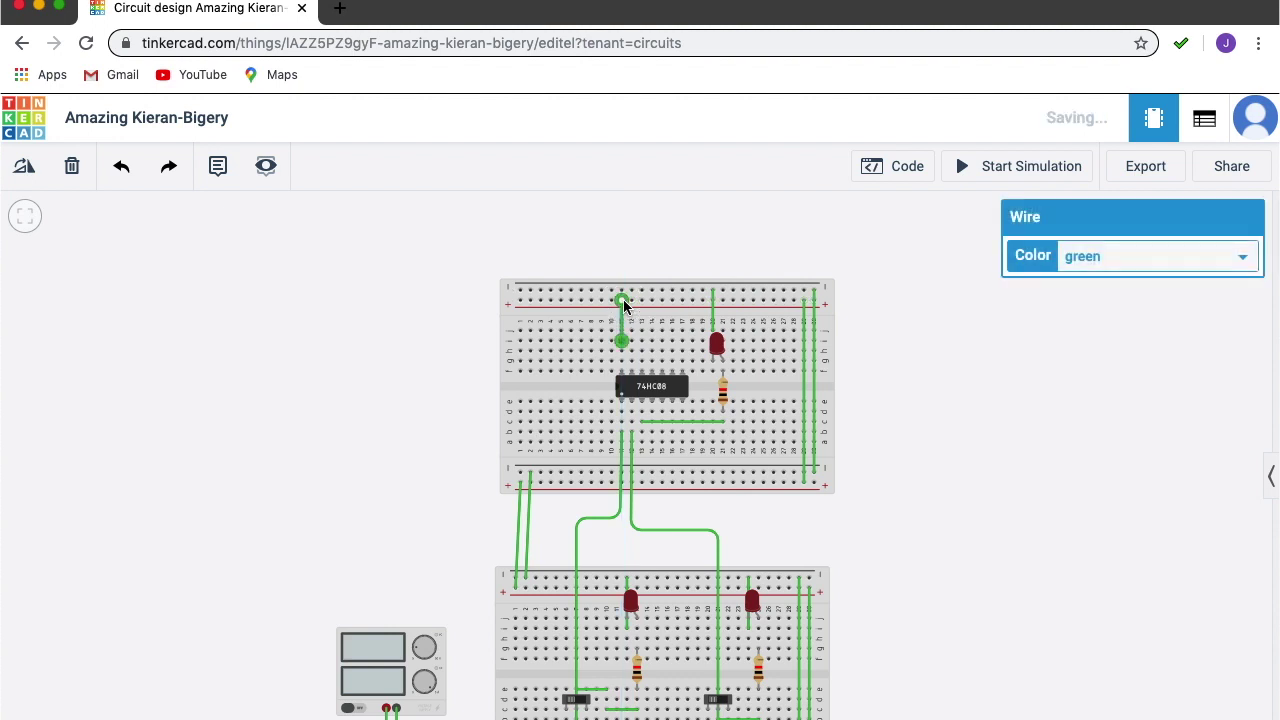
left_click(685, 458)
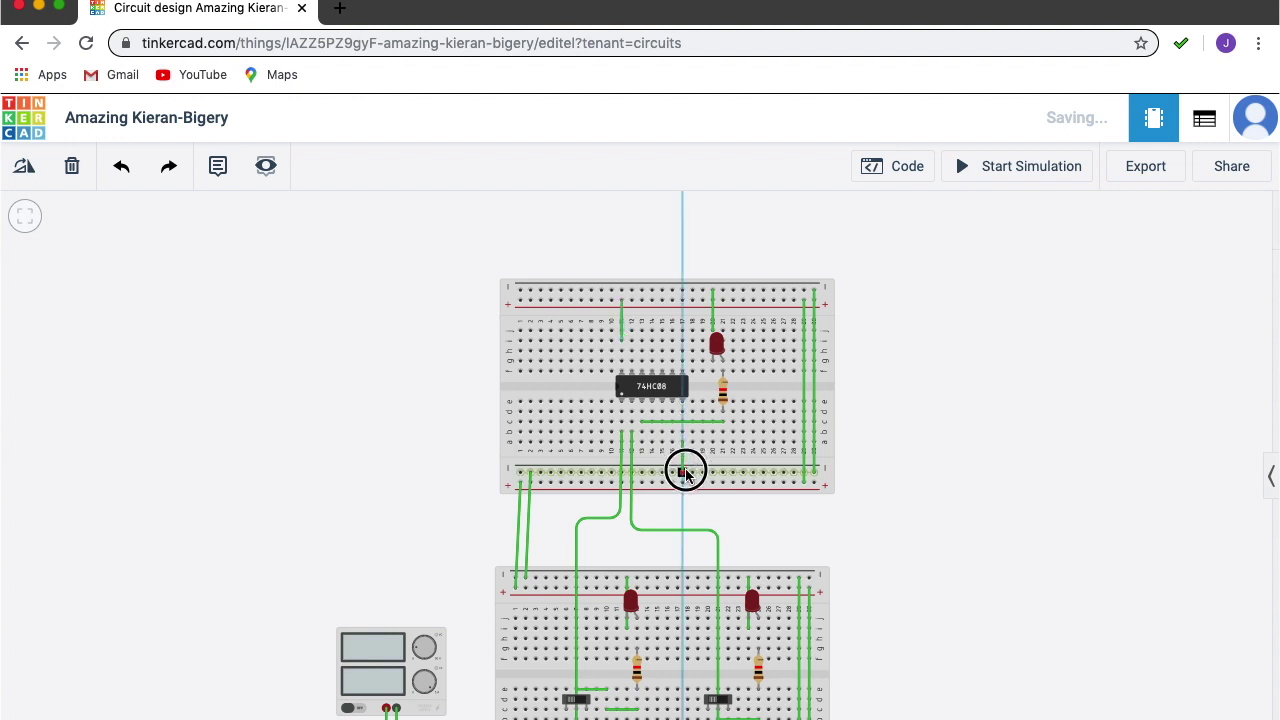
left_click(685, 472)
left_click(935, 509)
left_click_drag(936, 510, 866, 430)
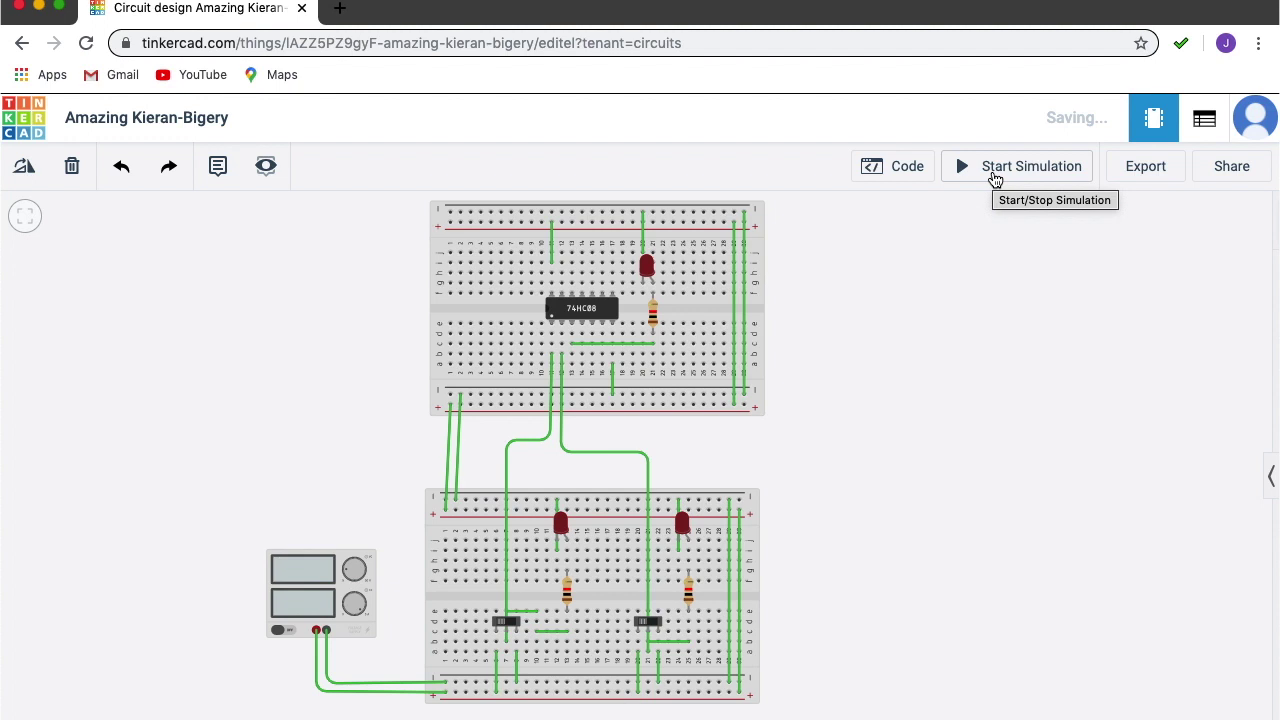
Start the simulation and flip both slide switches.
left_click(995, 179)
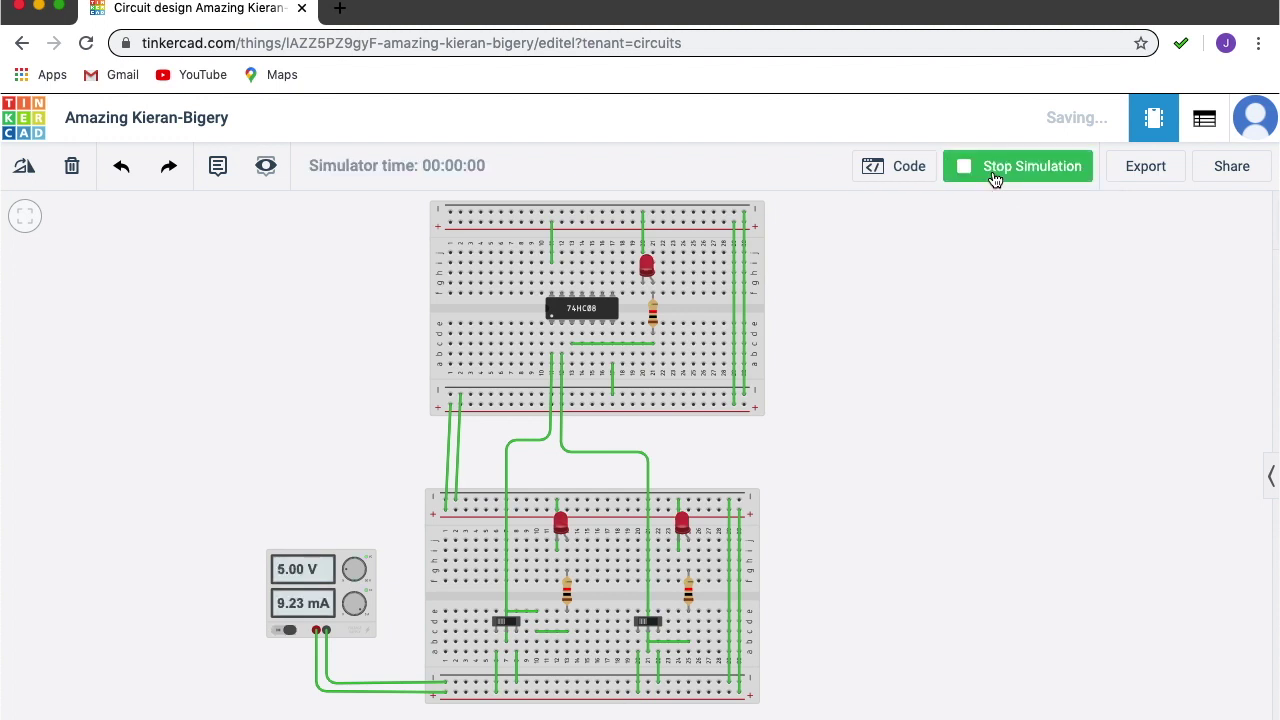
left_click(504, 628)
left_click(646, 622)
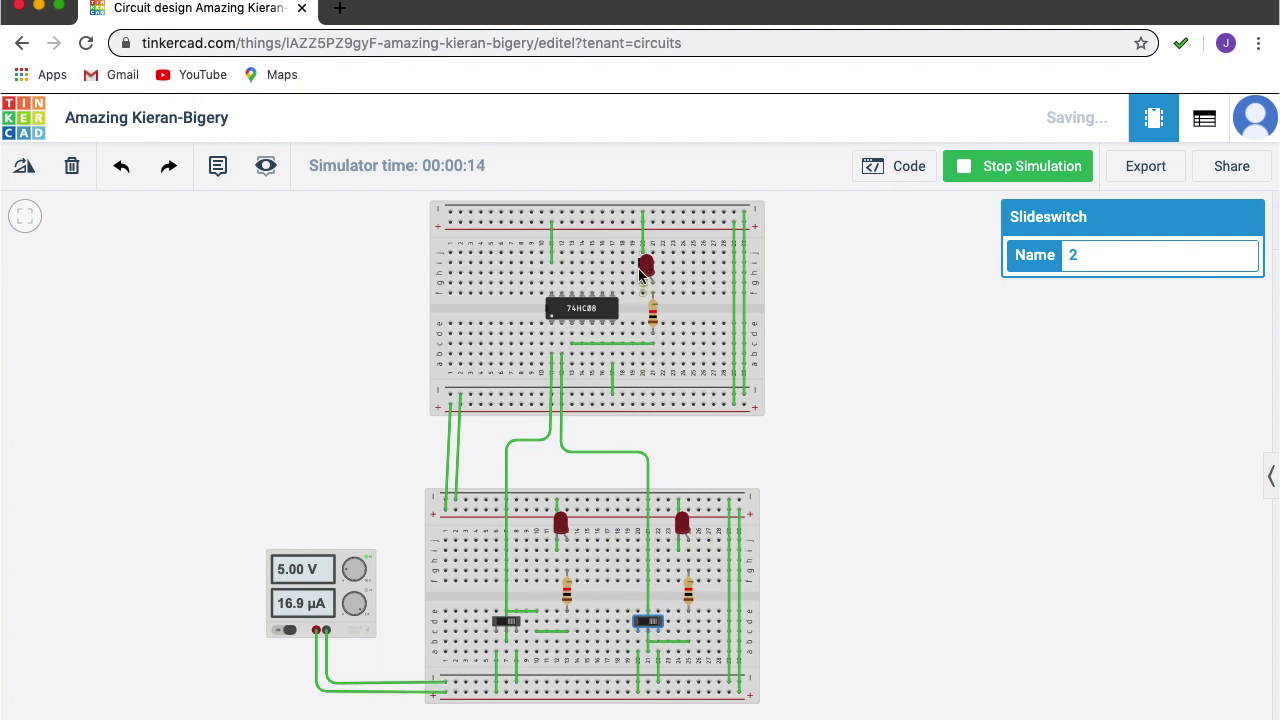
Turn both slide switches on to test the AND output, then stop the simulation.
left_click(505, 627)
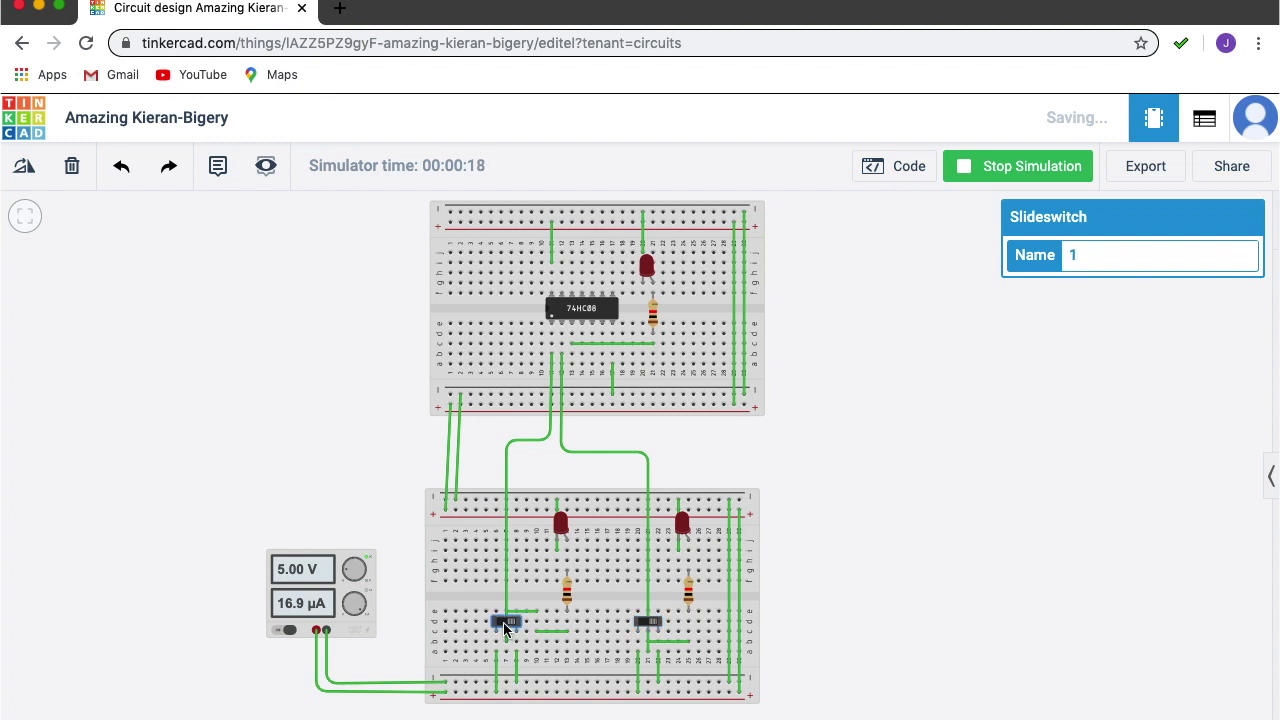
left_click(505, 627)
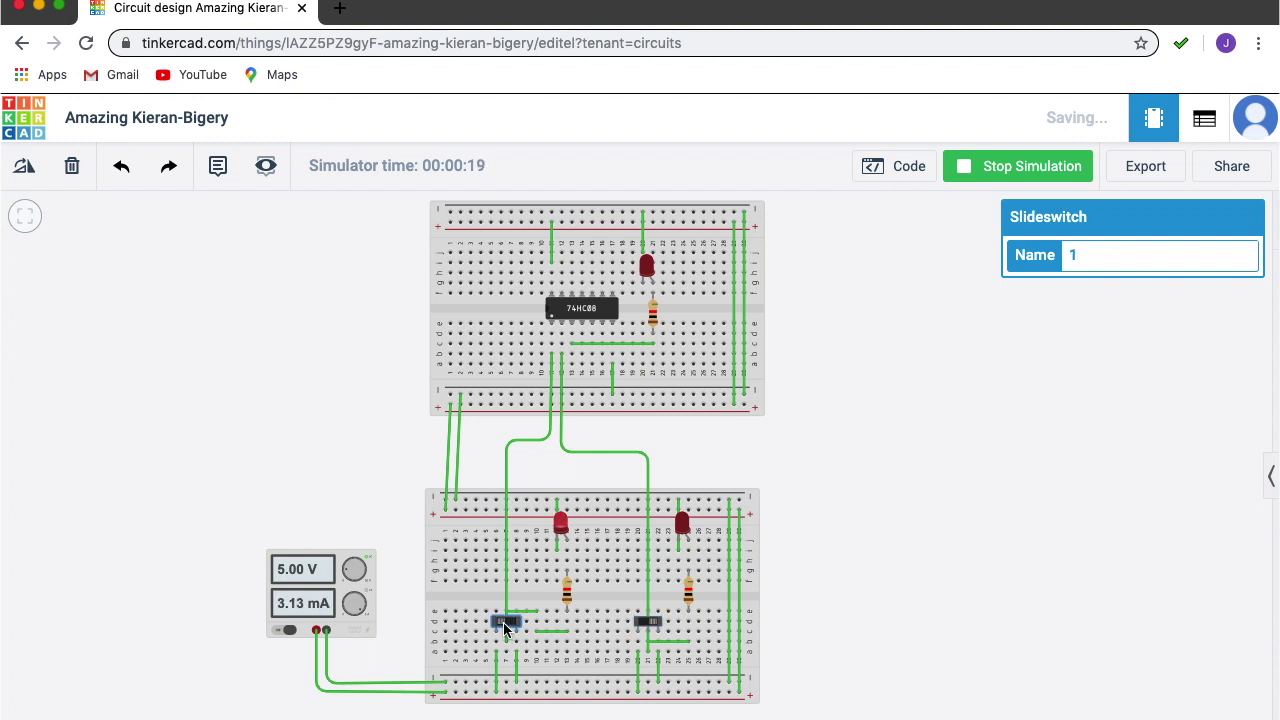
left_click(649, 625)
left_click(649, 625)
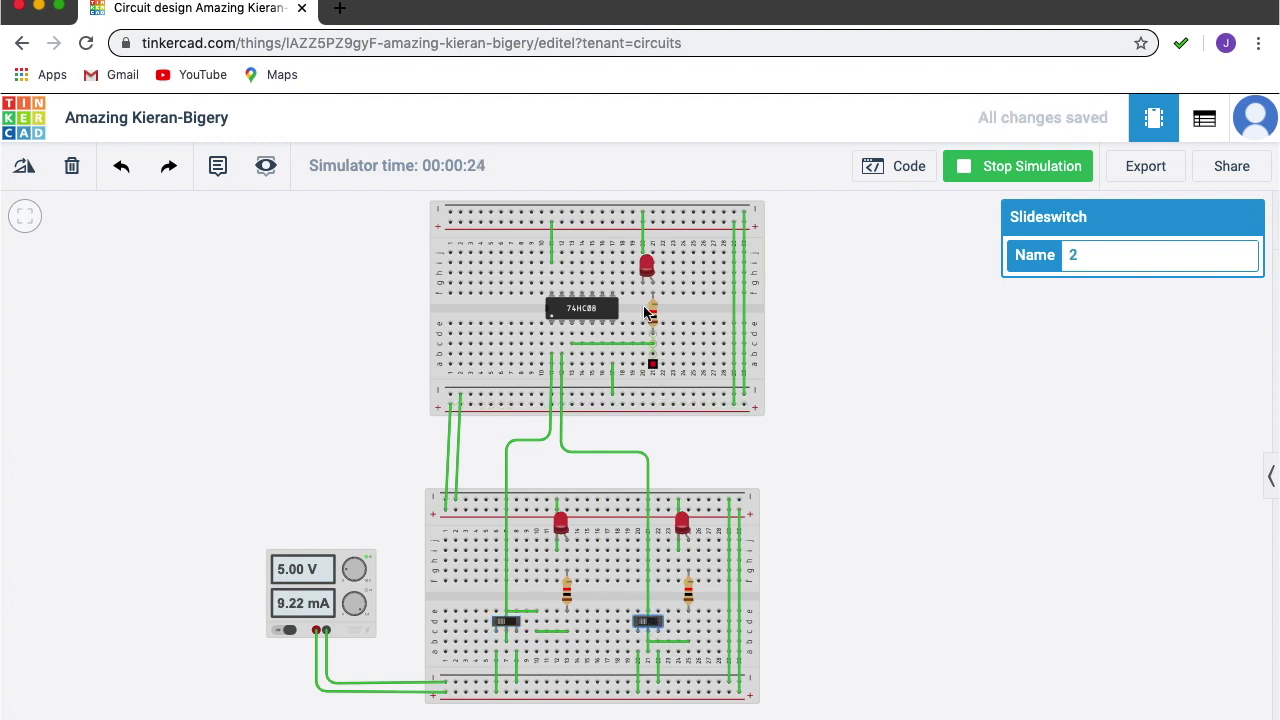
left_click(995, 172)
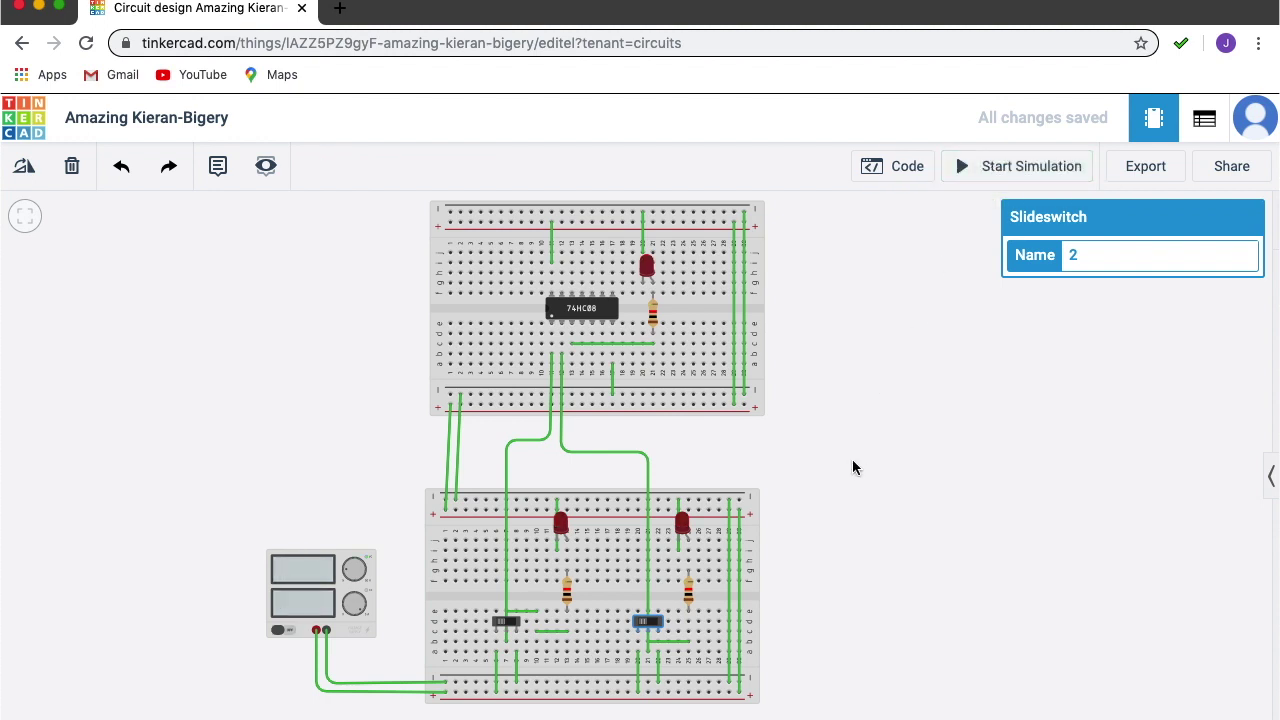